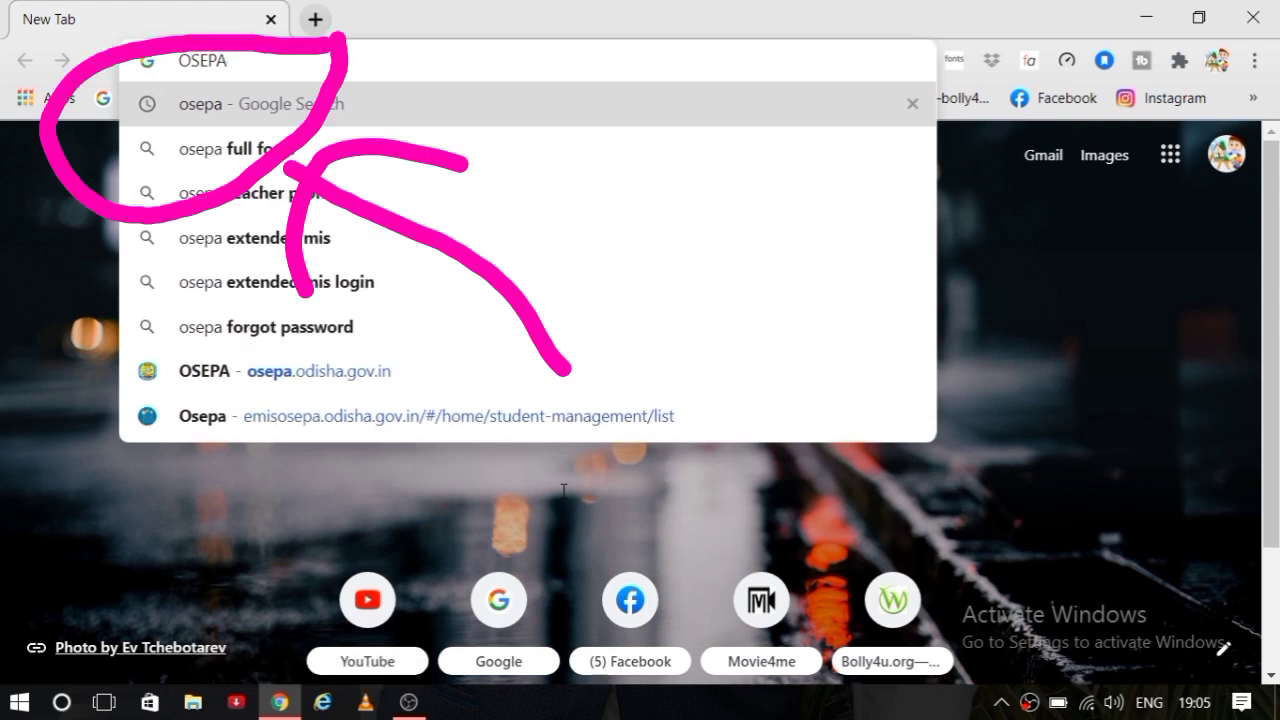
- Search Google for OSEPA, open the osepa.odisha.gov.in website and go to its Extended MIS portal
key(Return)
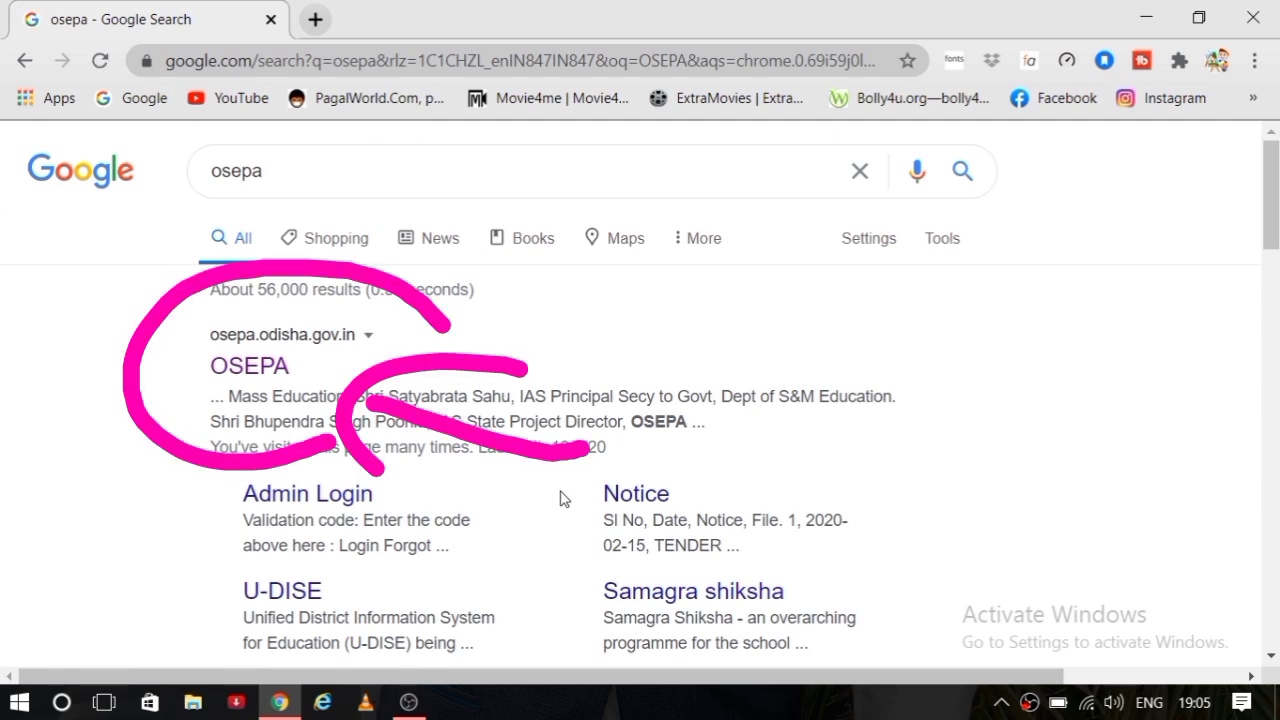
click(273, 364)
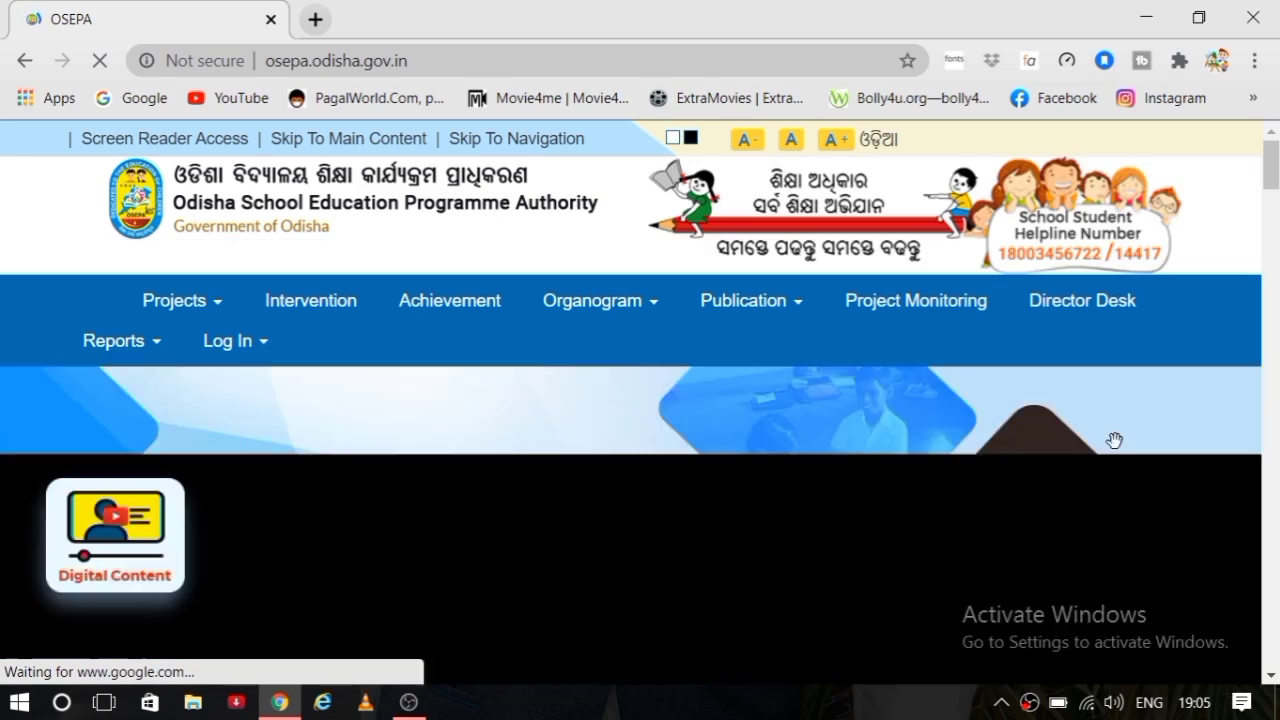
drag(1271, 166, 1275, 268)
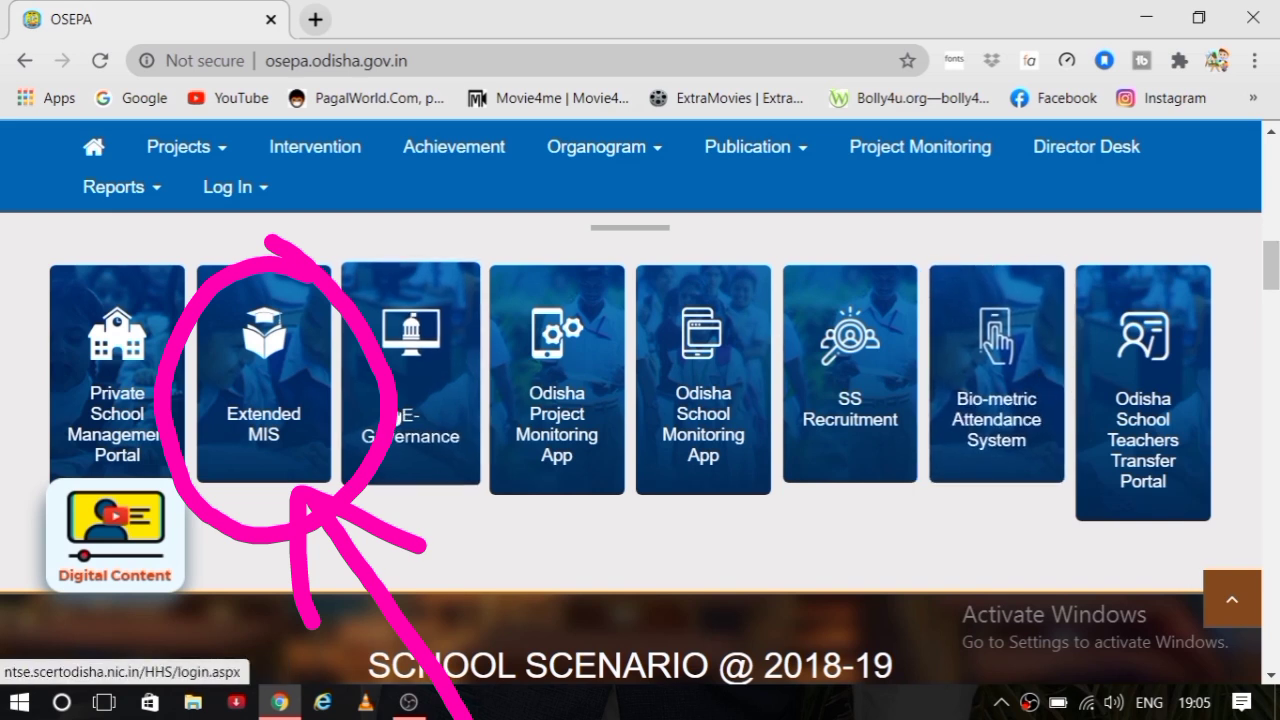
click(277, 466)
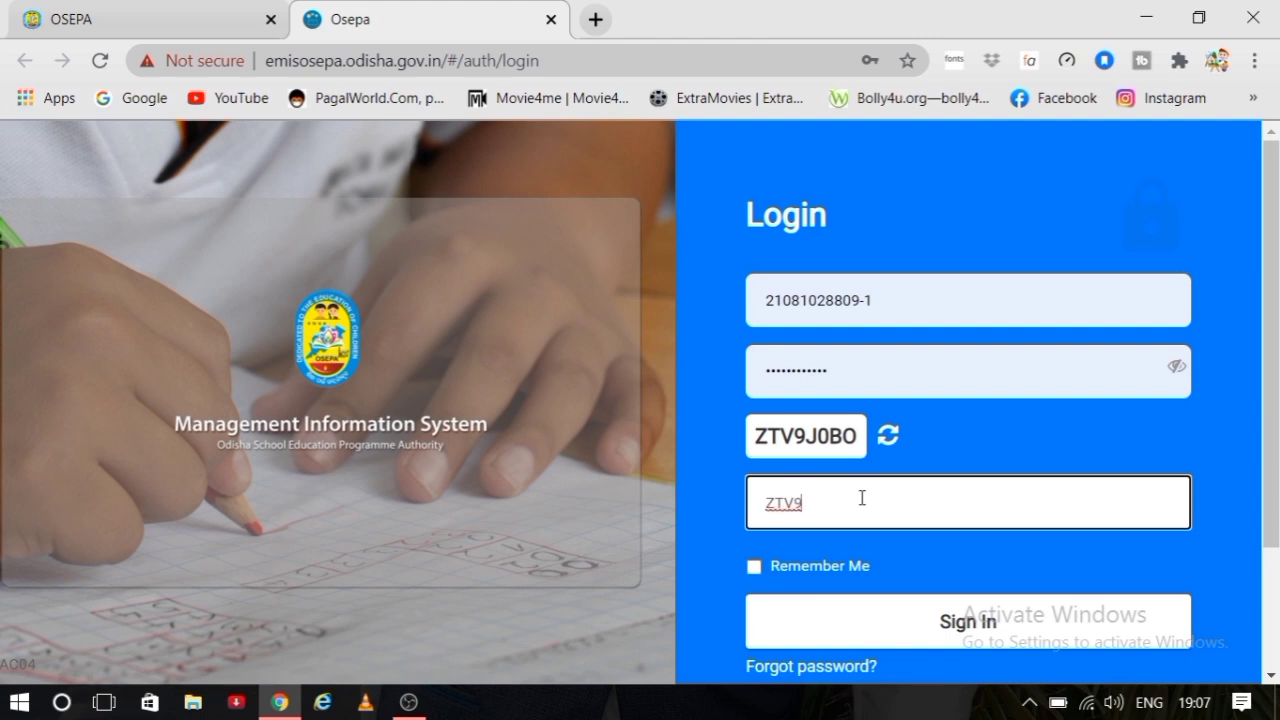
- Enter the displayed captcha code in the login form, correct its last character and sign in
text(BO)
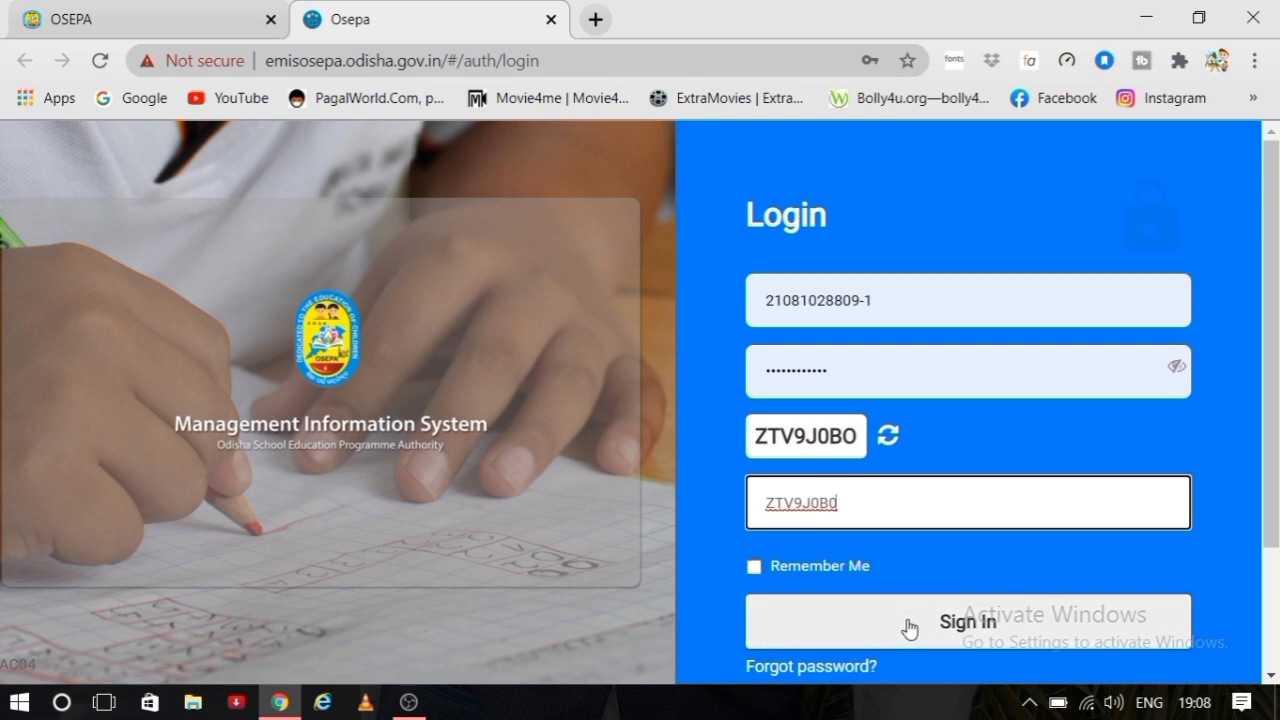
click(908, 626)
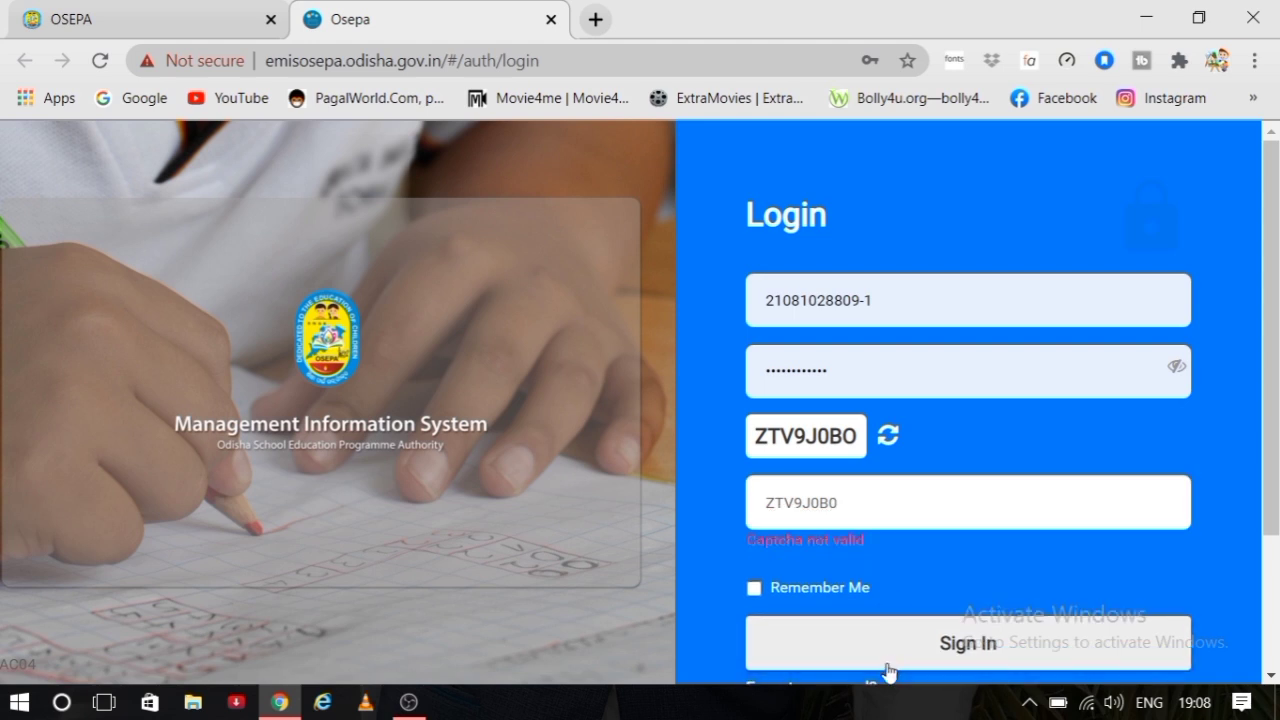
click(842, 511)
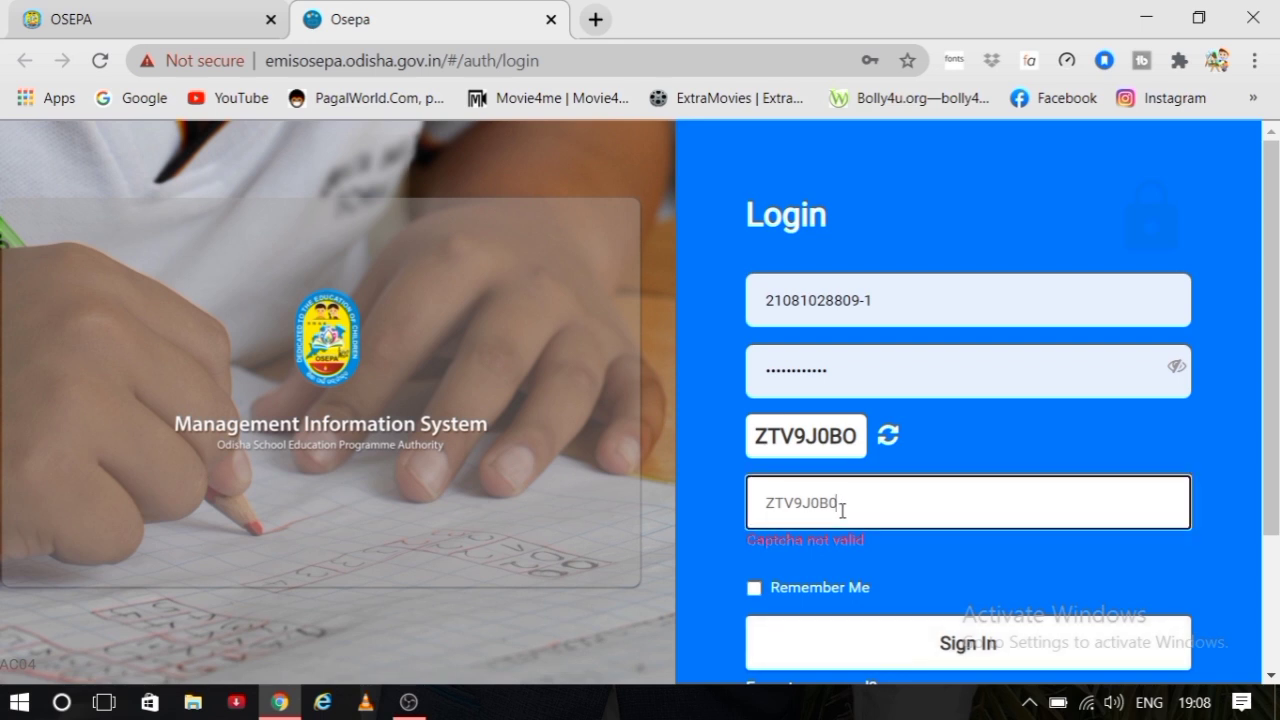
text(O)
click(889, 621)
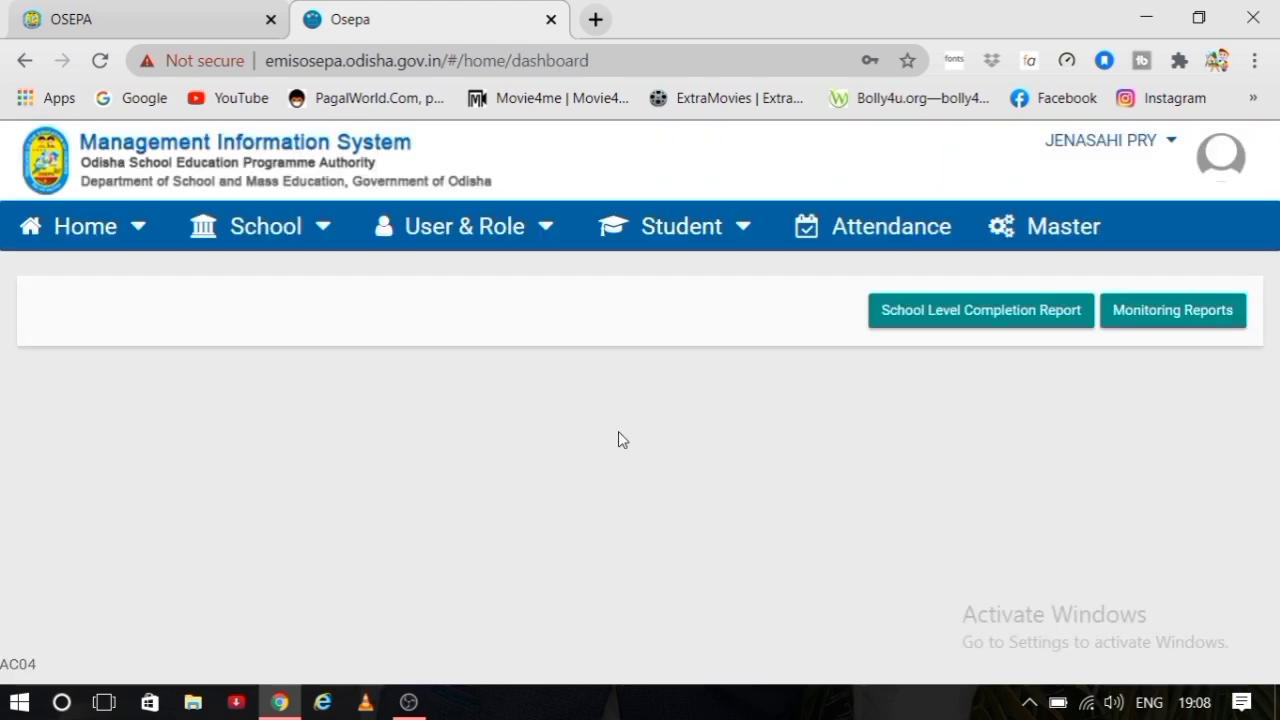
- Open the School Profile list and look over the school's record
click(322, 234)
click(260, 287)
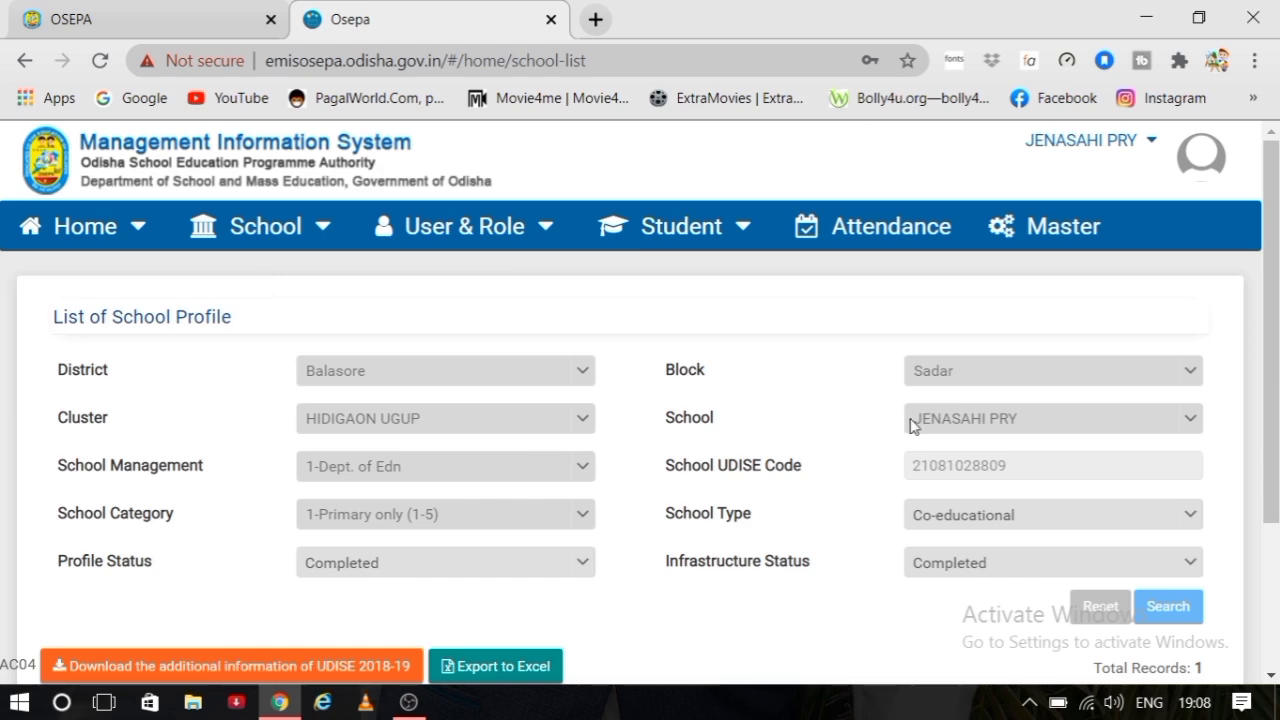
drag(1276, 259, 1276, 436)
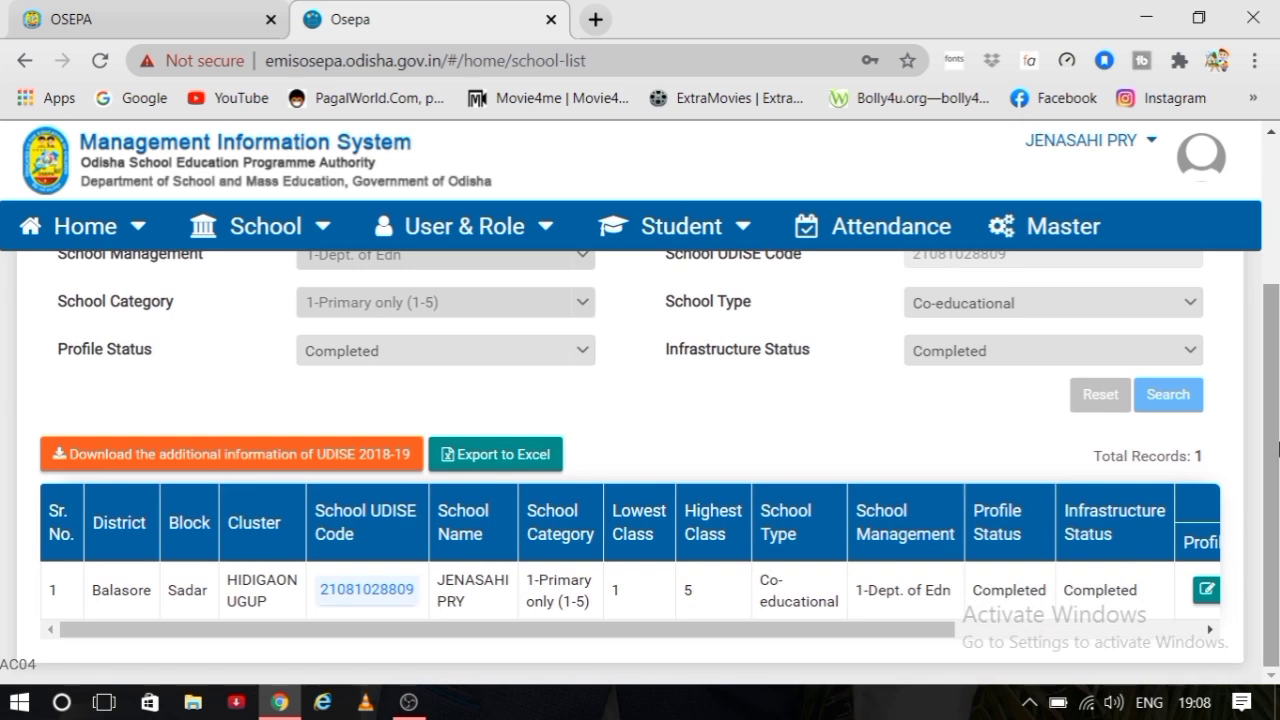
- Open the PDF download page for the school's profile, review the basic profile information and return to the school list
drag(584, 638, 948, 634)
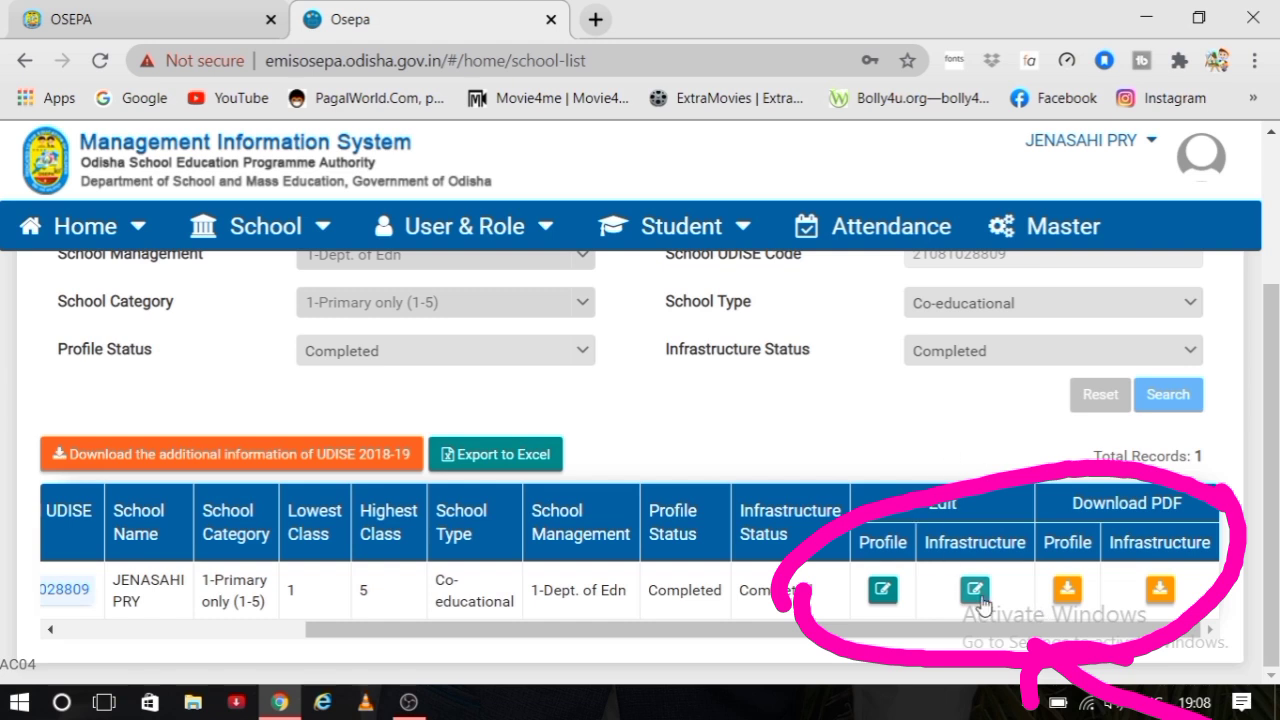
click(1066, 592)
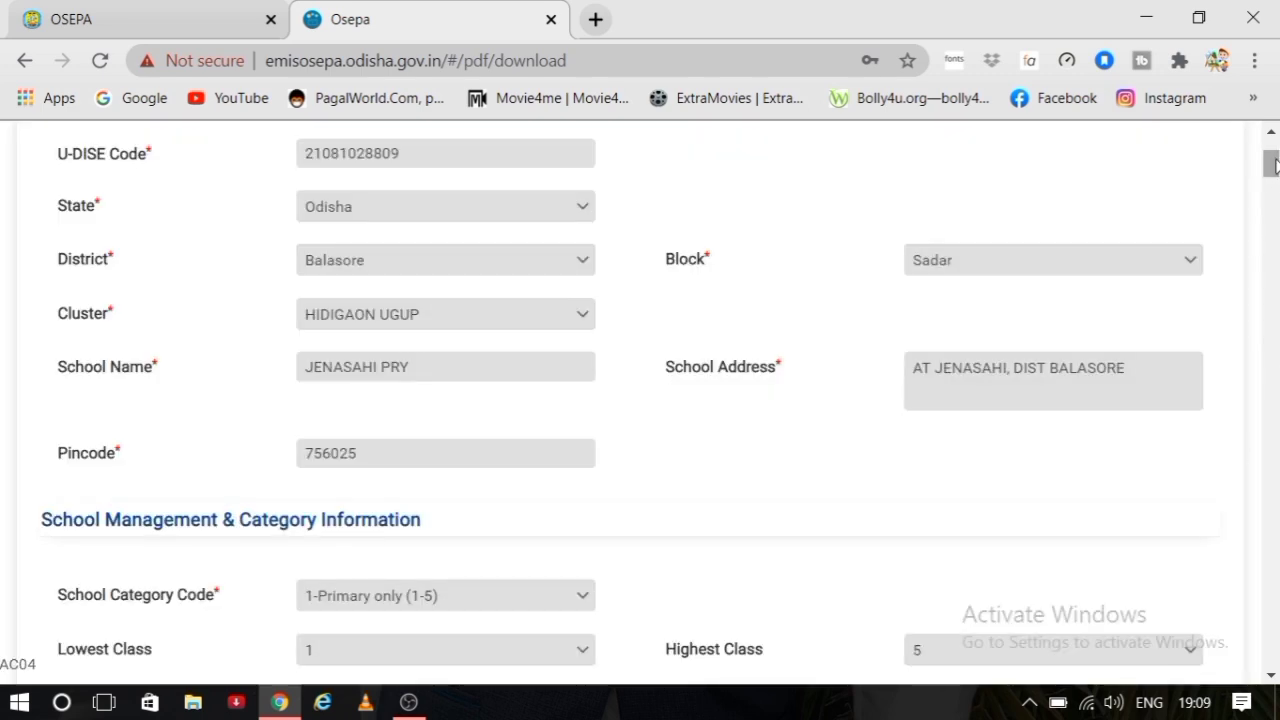
drag(1270, 165, 1273, 132)
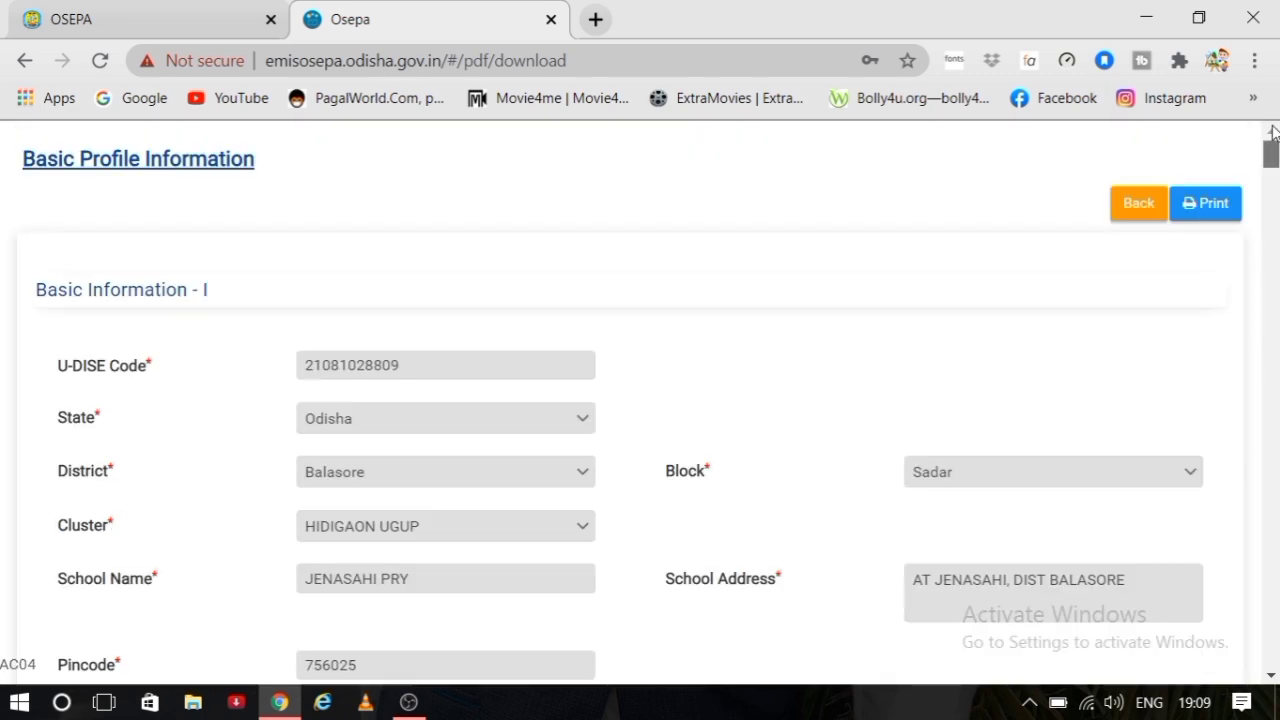
mouse_move(1273, 152)
mouse_down()
mouse_move(1274, 449)
mouse_move(1275, 135)
mouse_up()
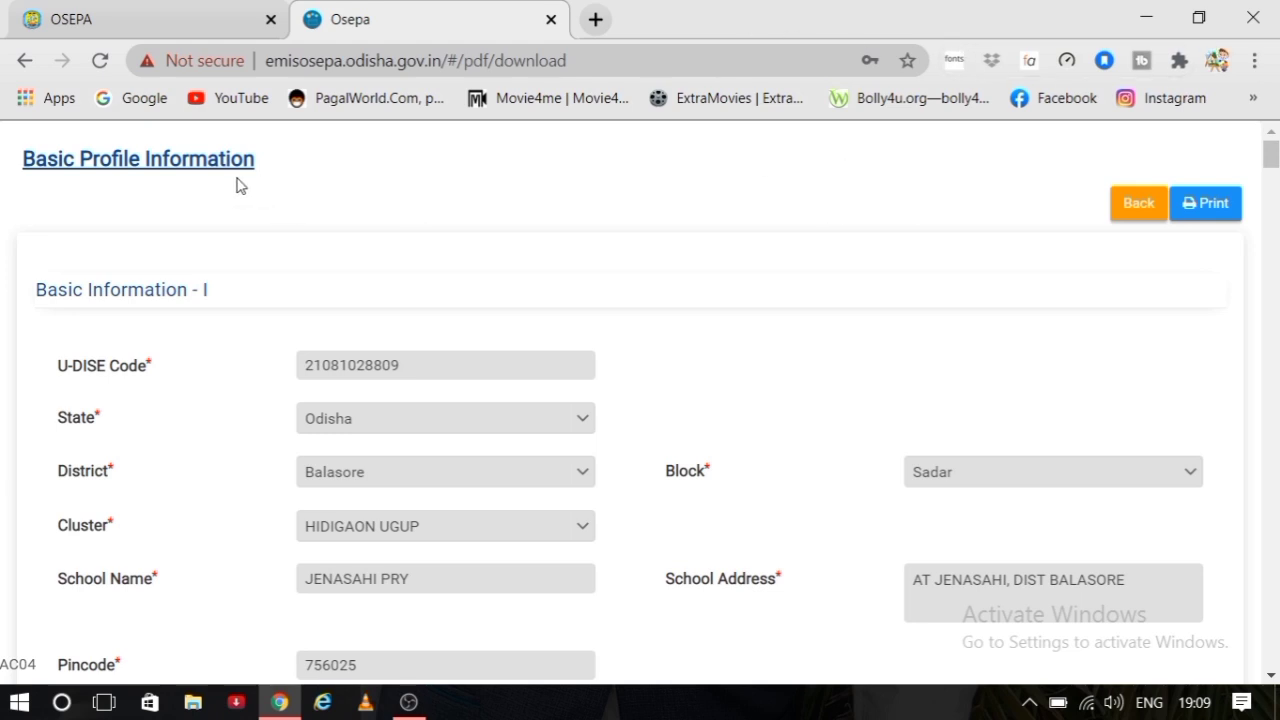
click(24, 60)
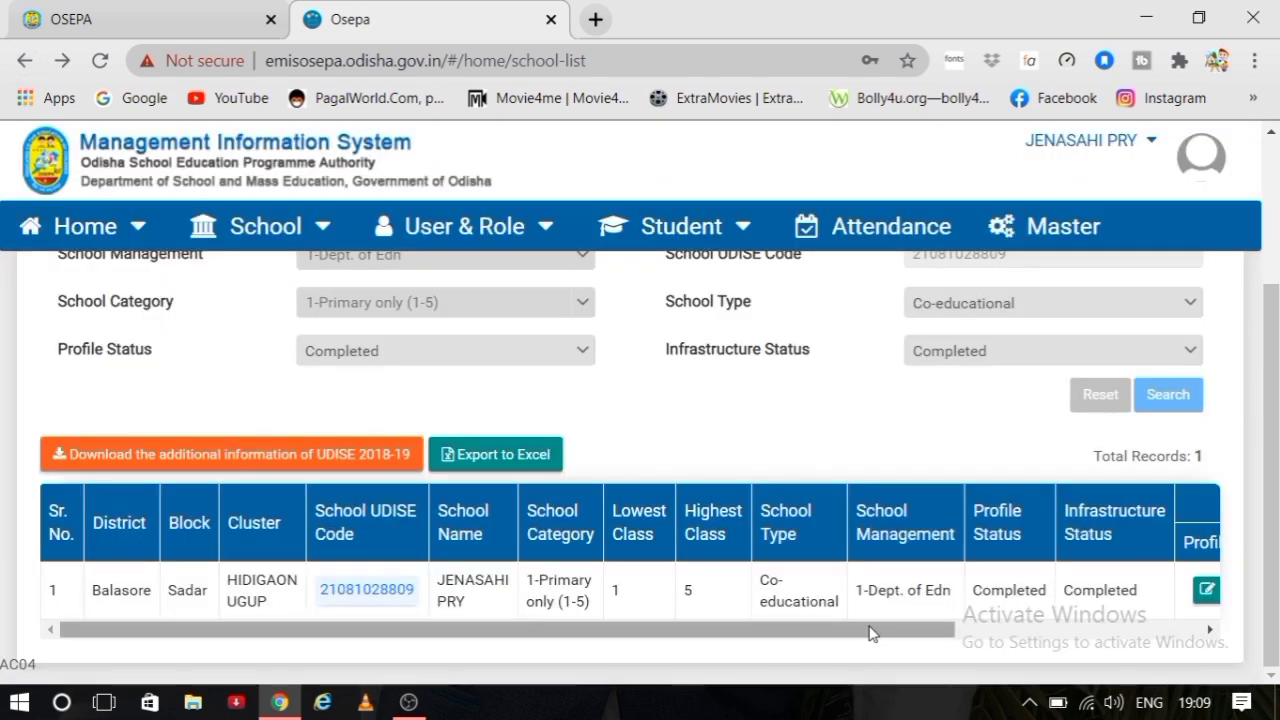
- Open the PDF download page for the school's infrastructure, review the building and amenities details and return to the school list
drag(871, 629, 1278, 593)
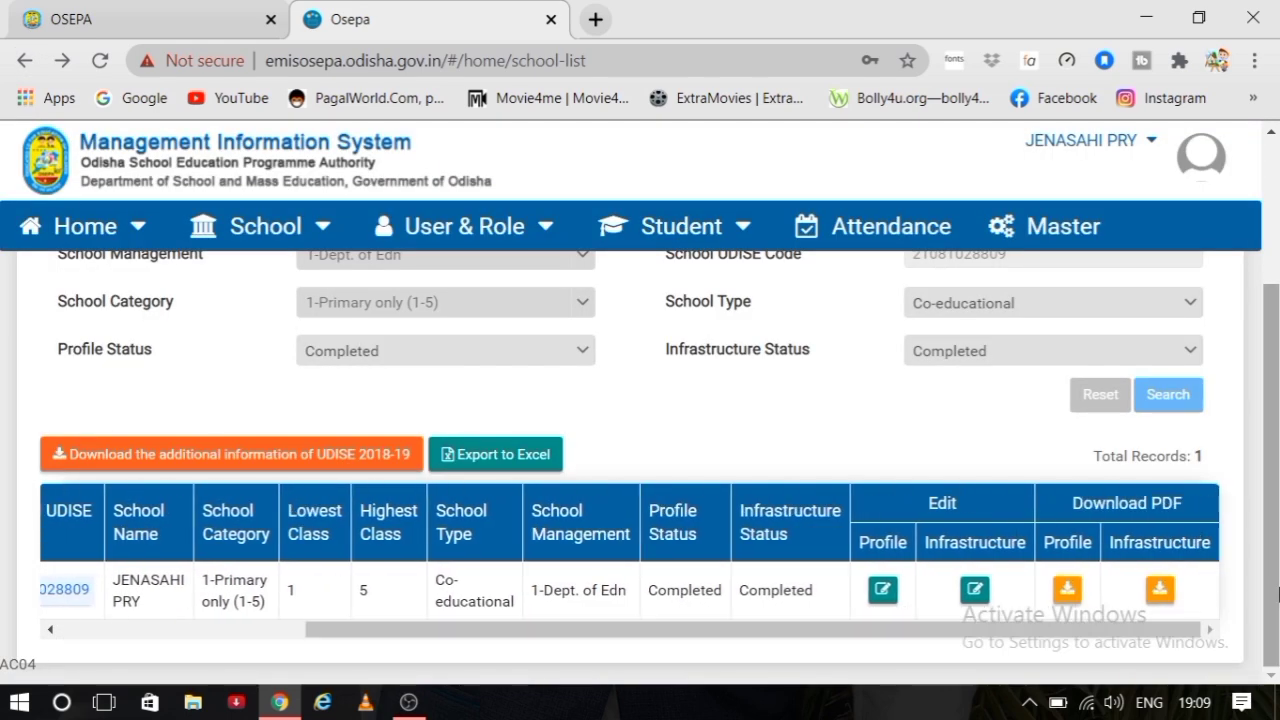
click(1158, 591)
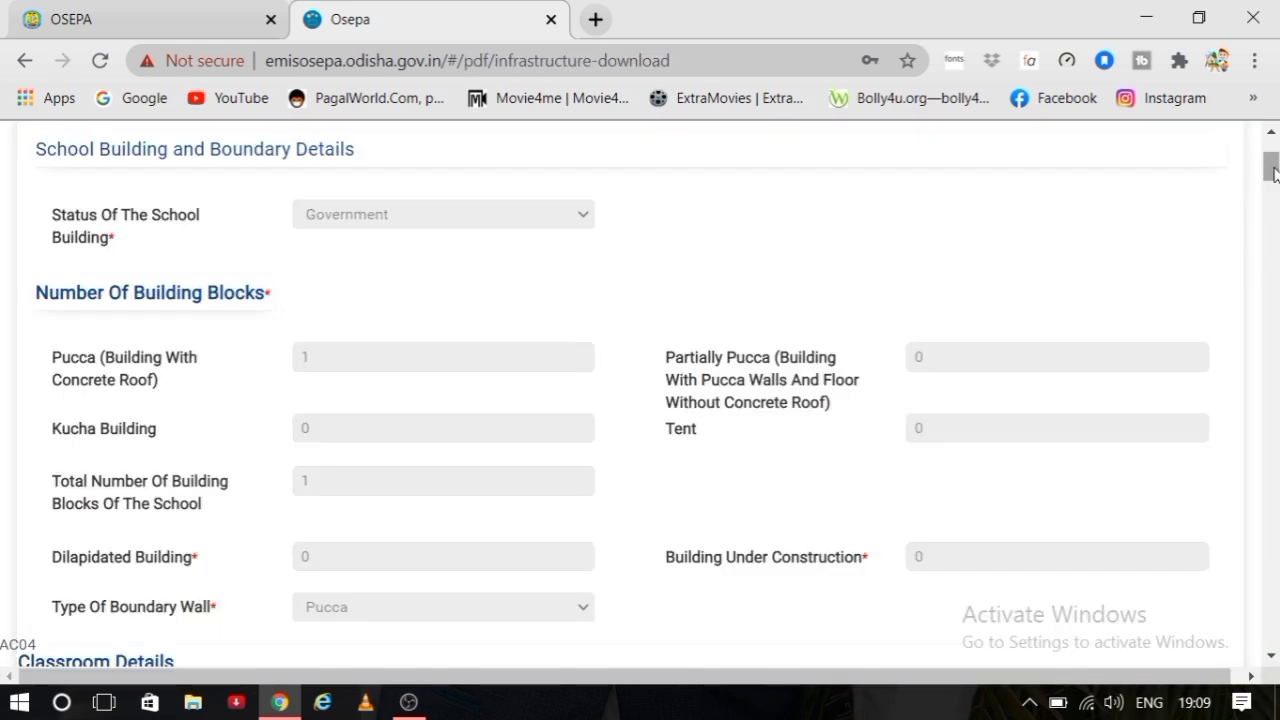
drag(1270, 166, 1273, 372)
scroll(1273, 372, down, 12)
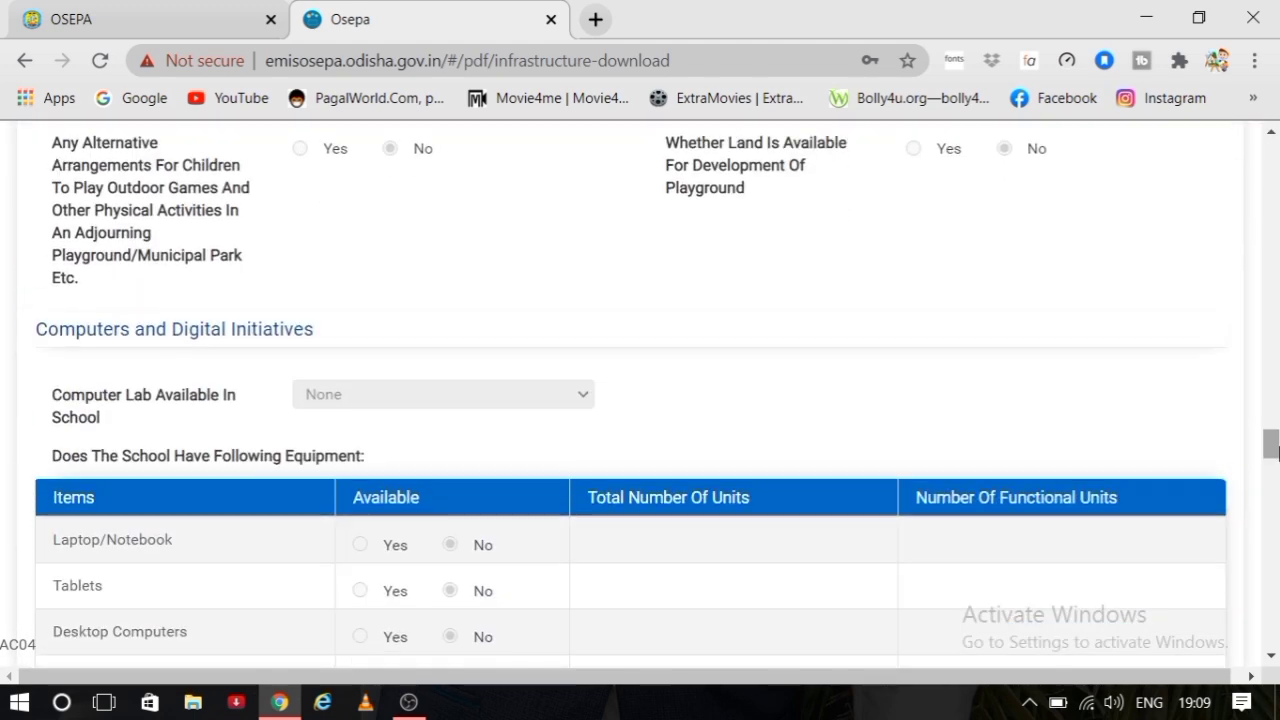
drag(1274, 450, 1275, 162)
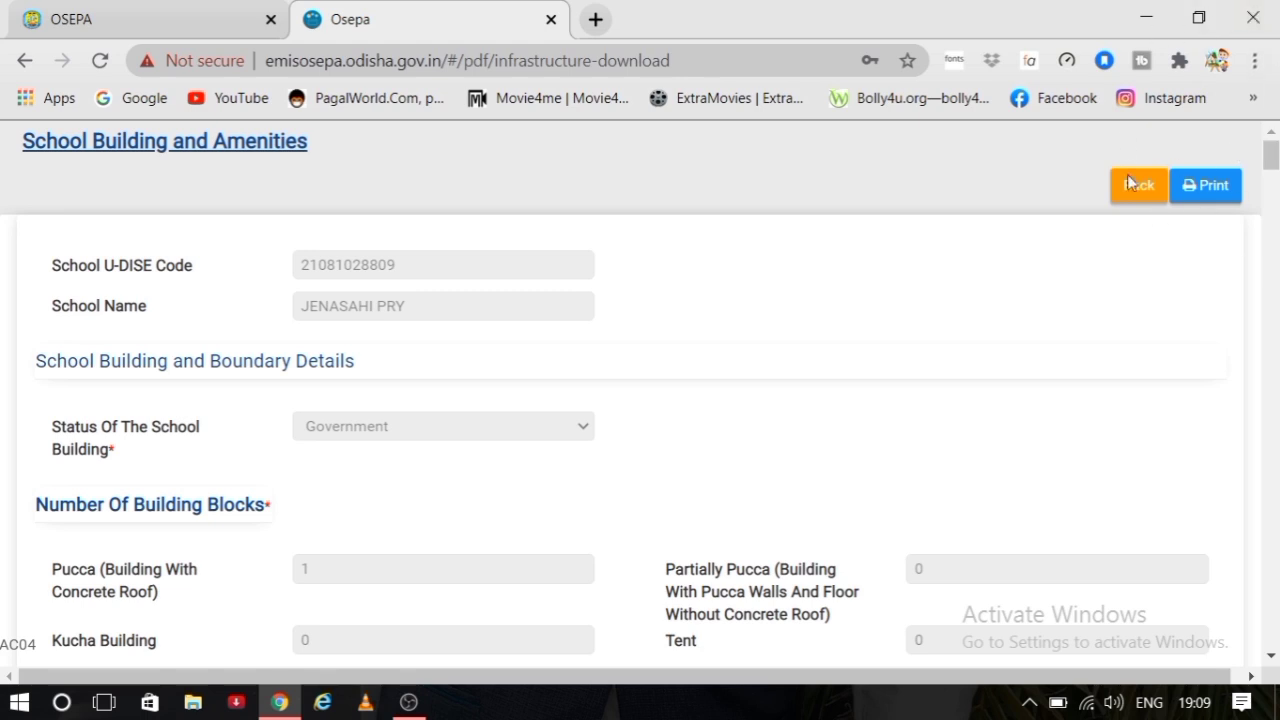
click(25, 61)
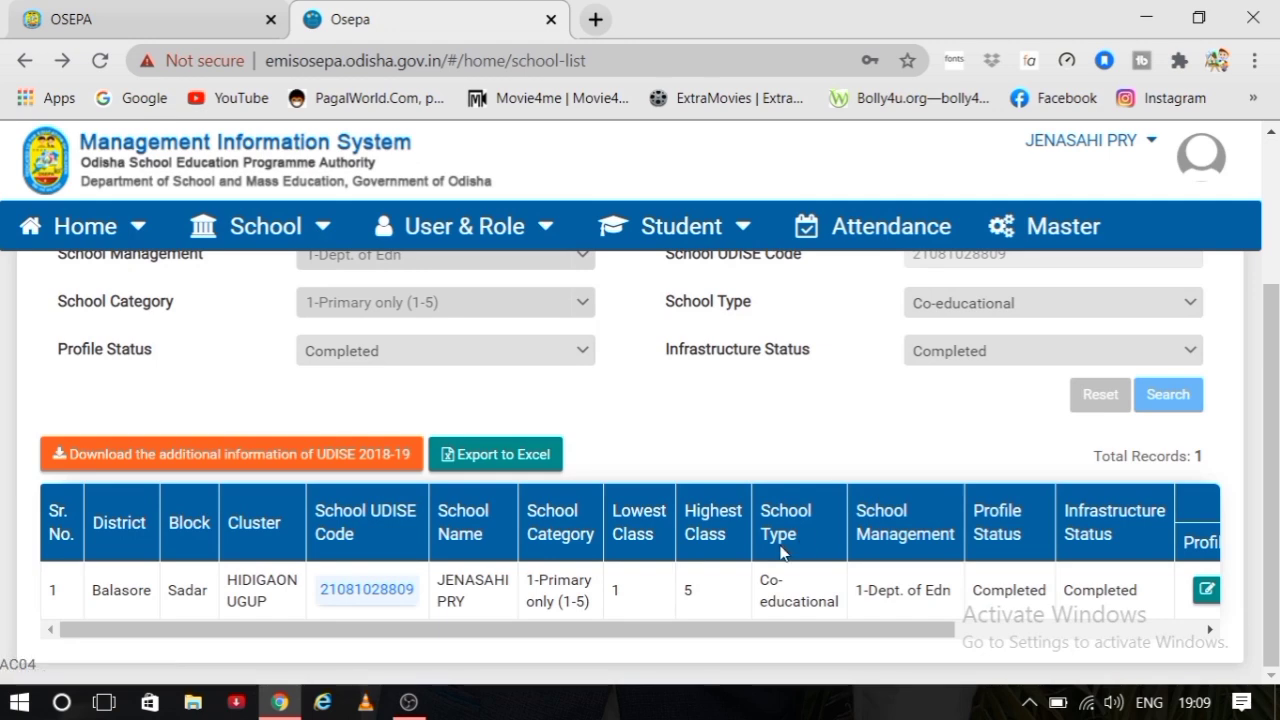
- Open the Manage Student page and look through the listed student records
scroll(1190, 505, up, 3)
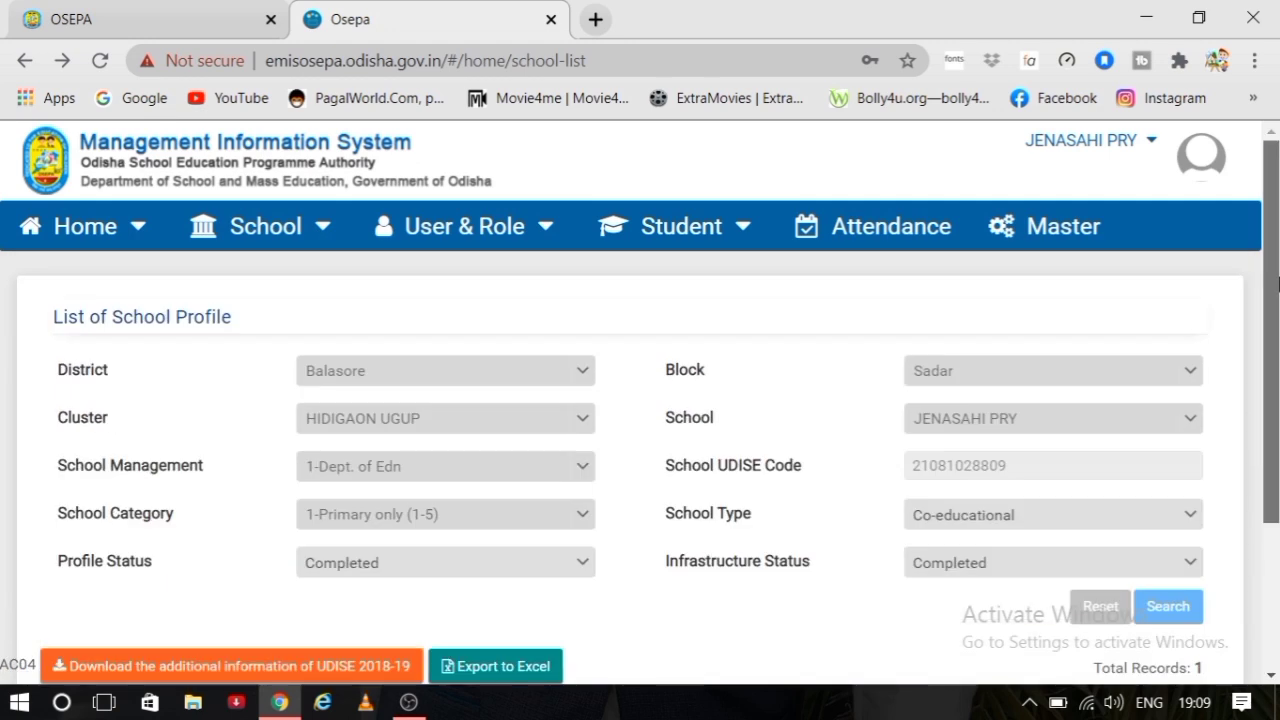
click(336, 240)
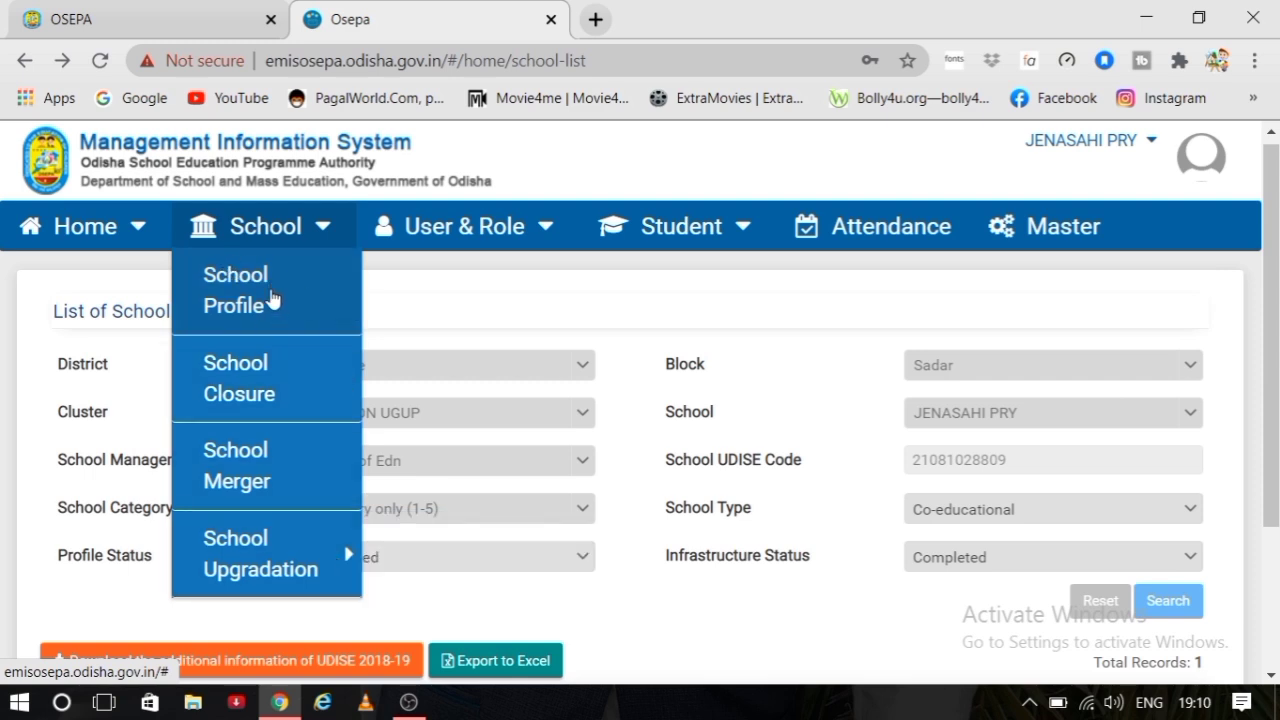
click(684, 238)
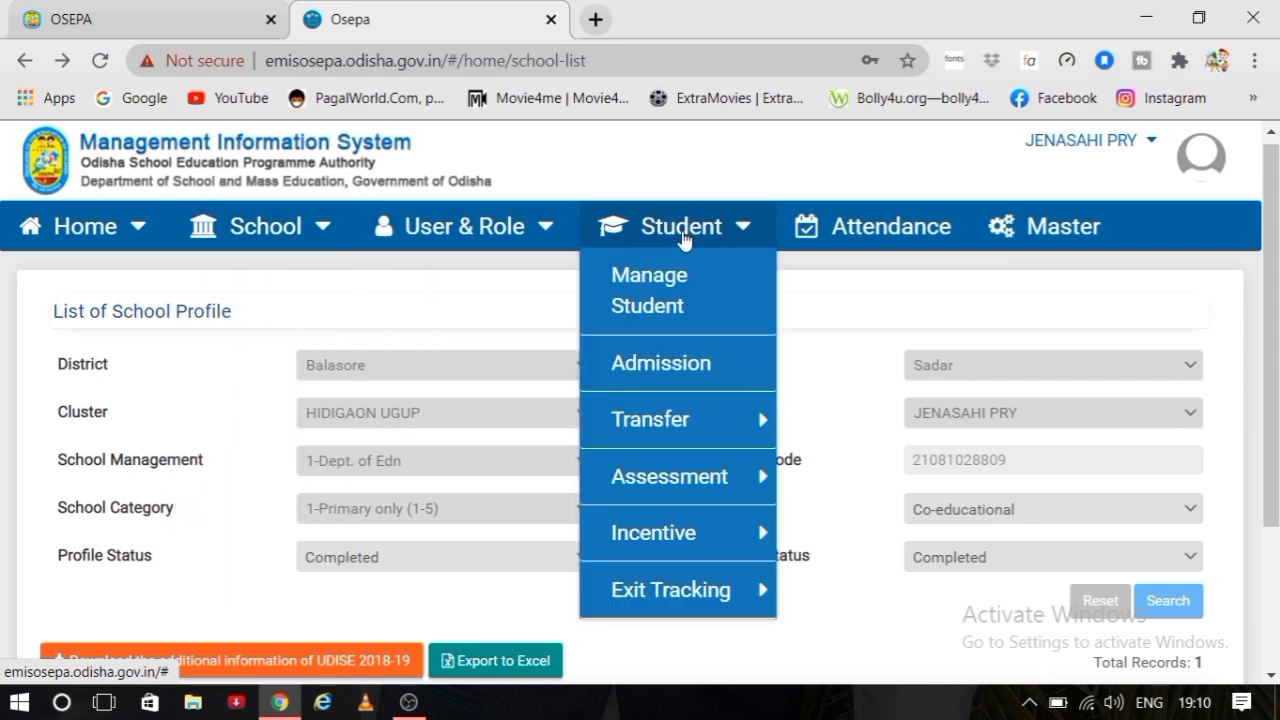
click(672, 290)
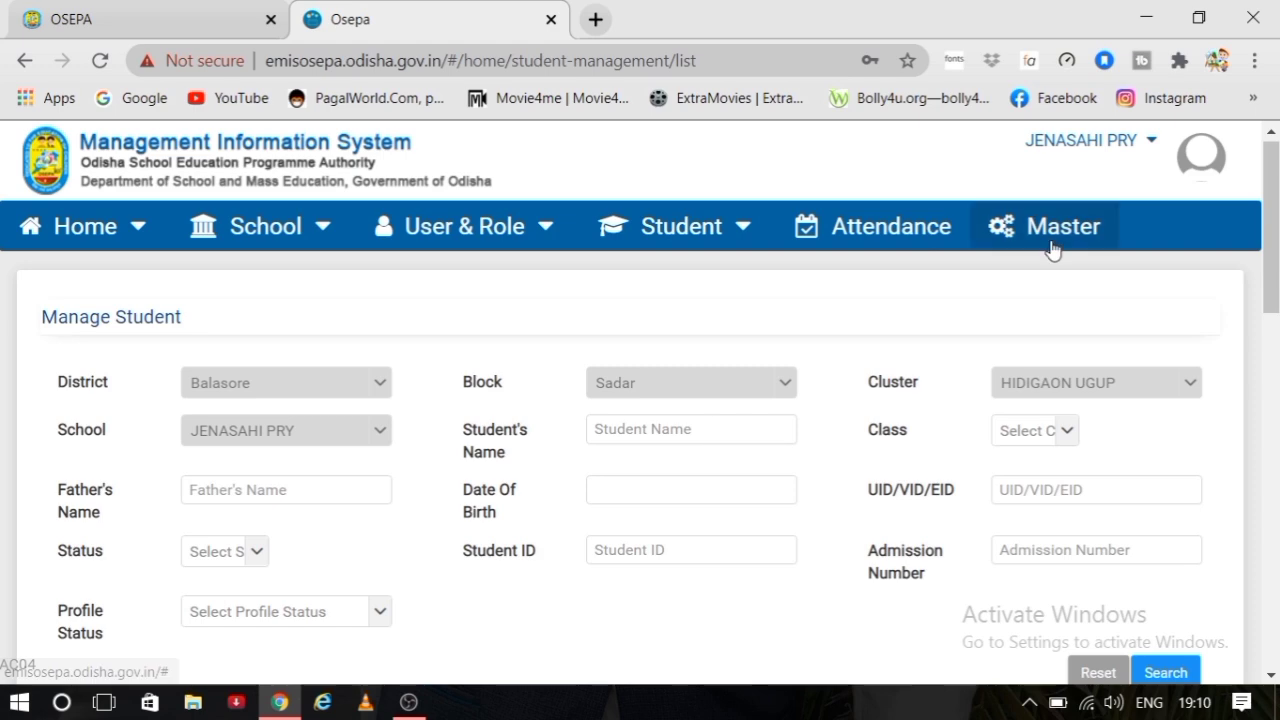
drag(1275, 233, 1277, 360)
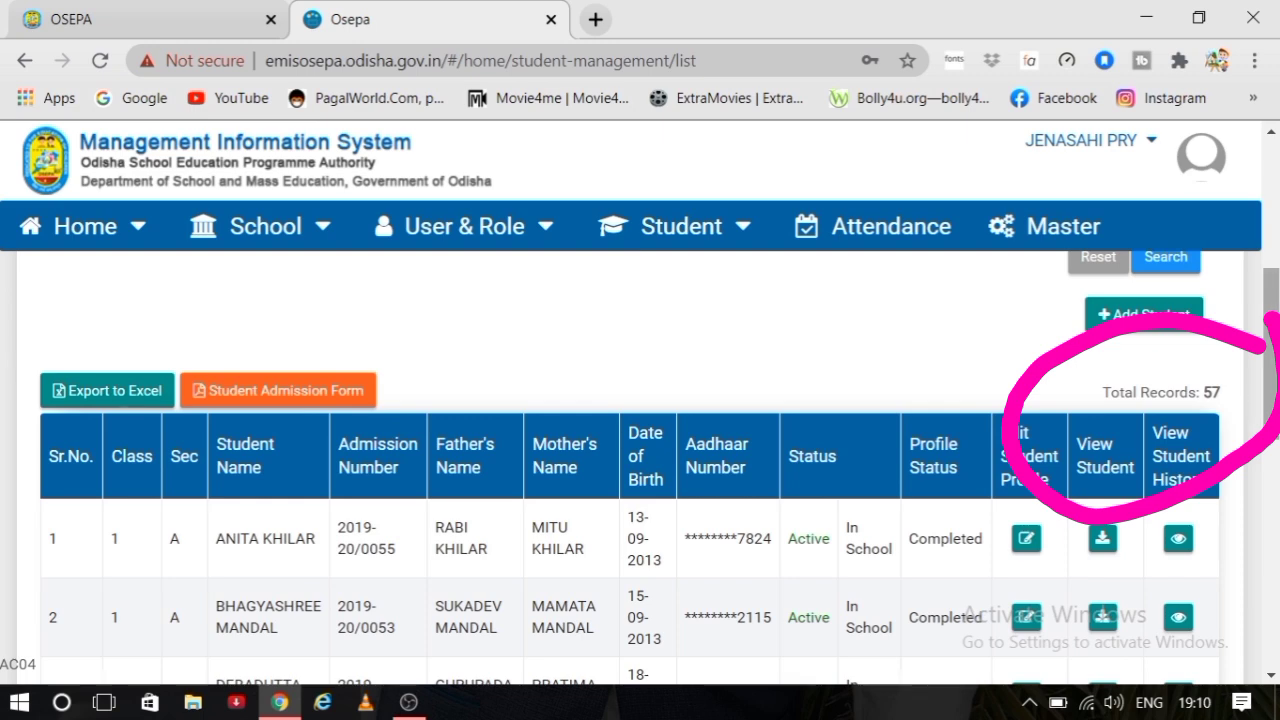
drag(1276, 391, 1275, 287)
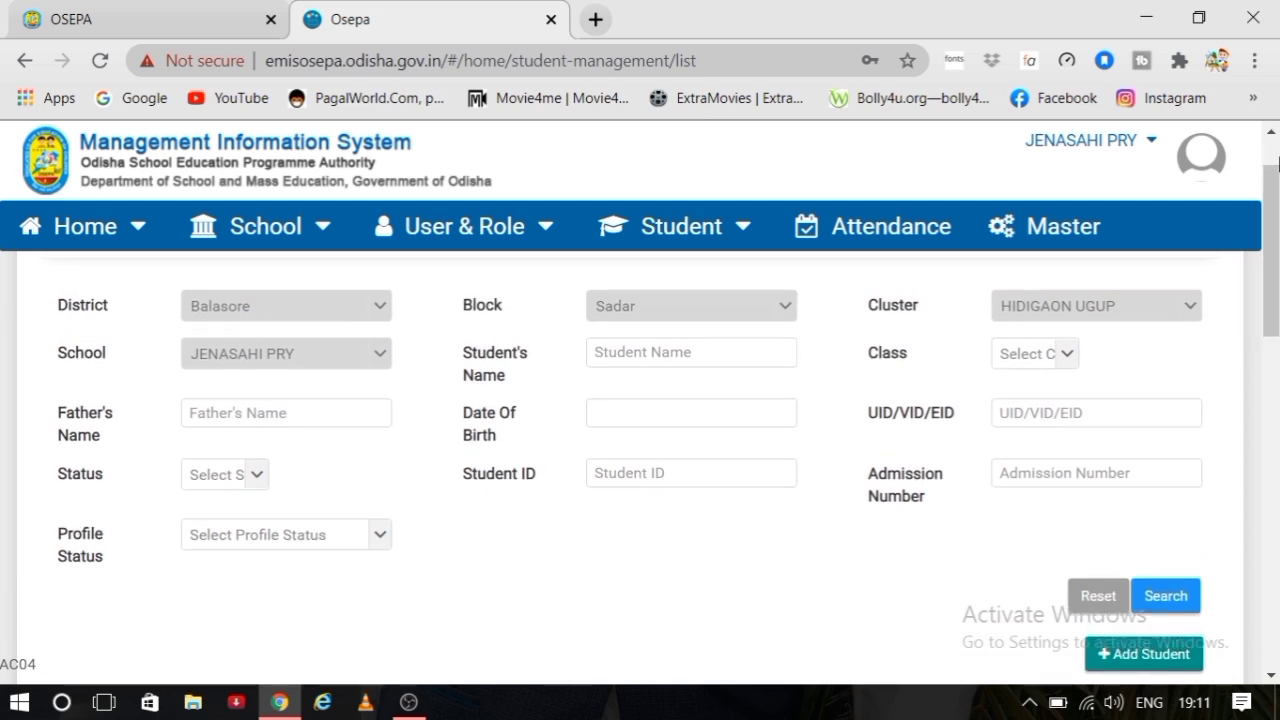
scroll(1278, 508, down, 8)
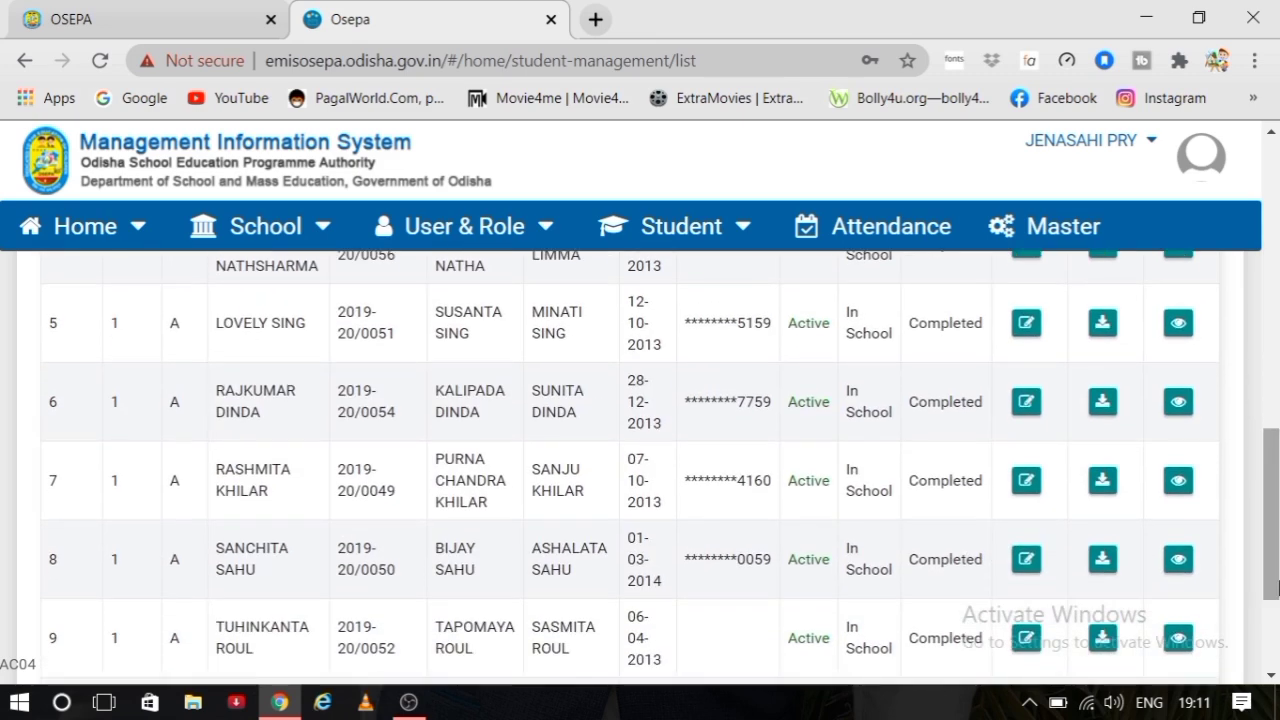
drag(1274, 588, 1275, 312)
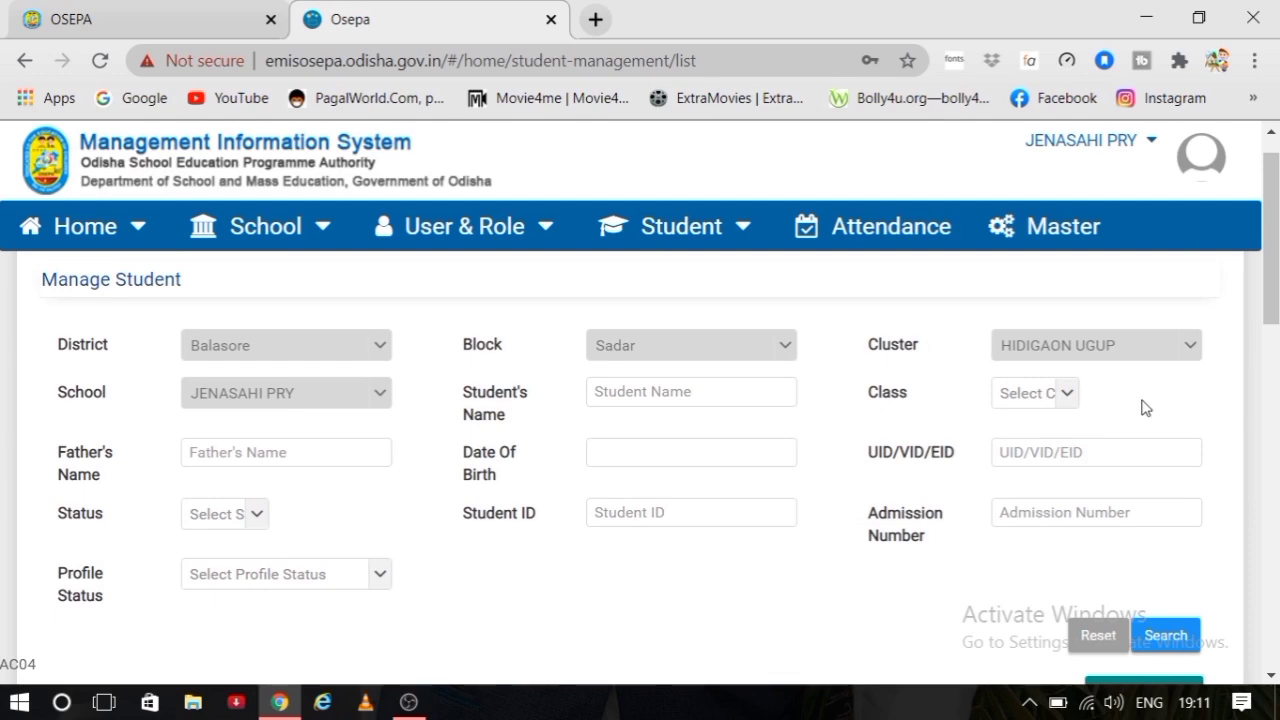
- Filter the student records by class 2, run the search and look at the resulting list
click(1065, 392)
click(1025, 452)
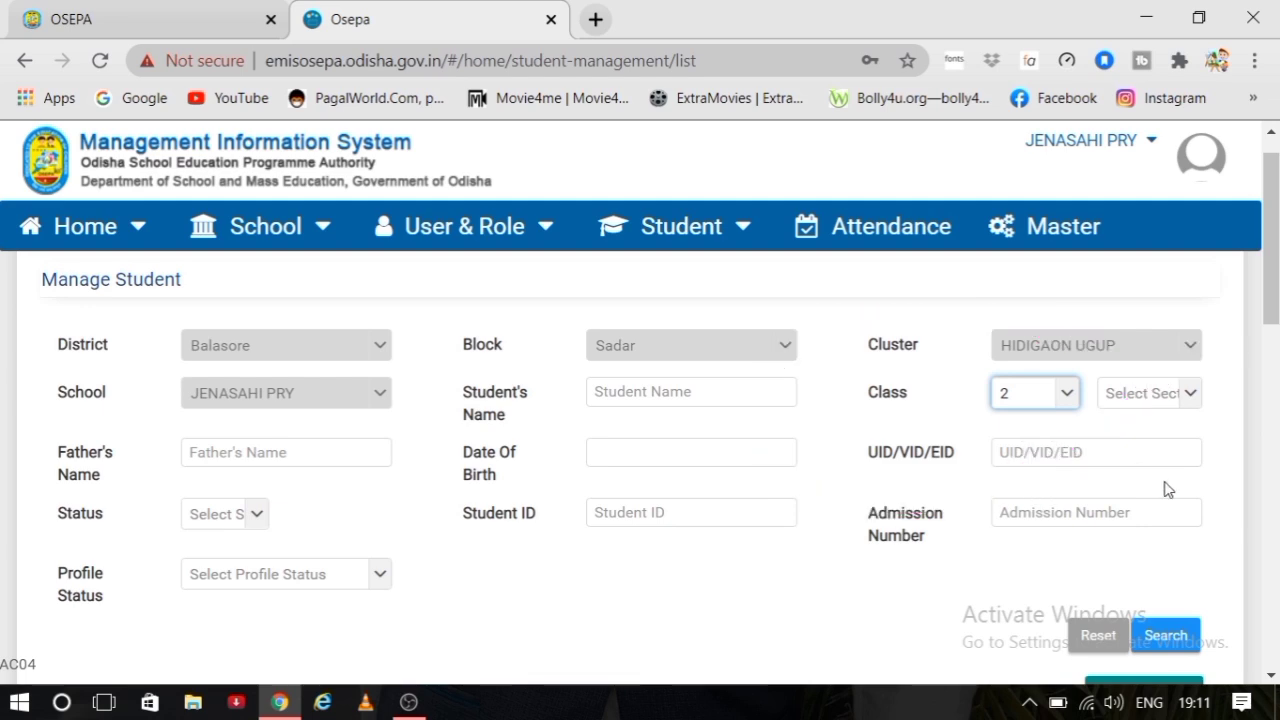
click(1164, 632)
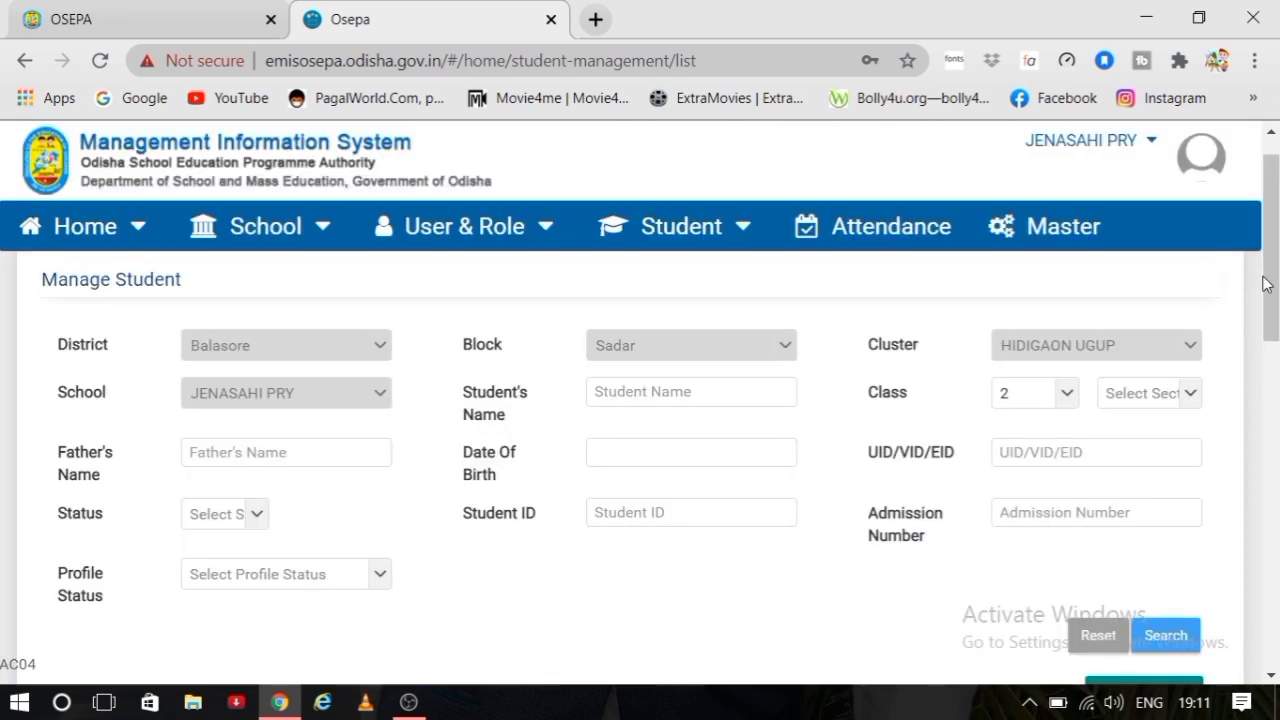
scroll(1276, 308, down, 4)
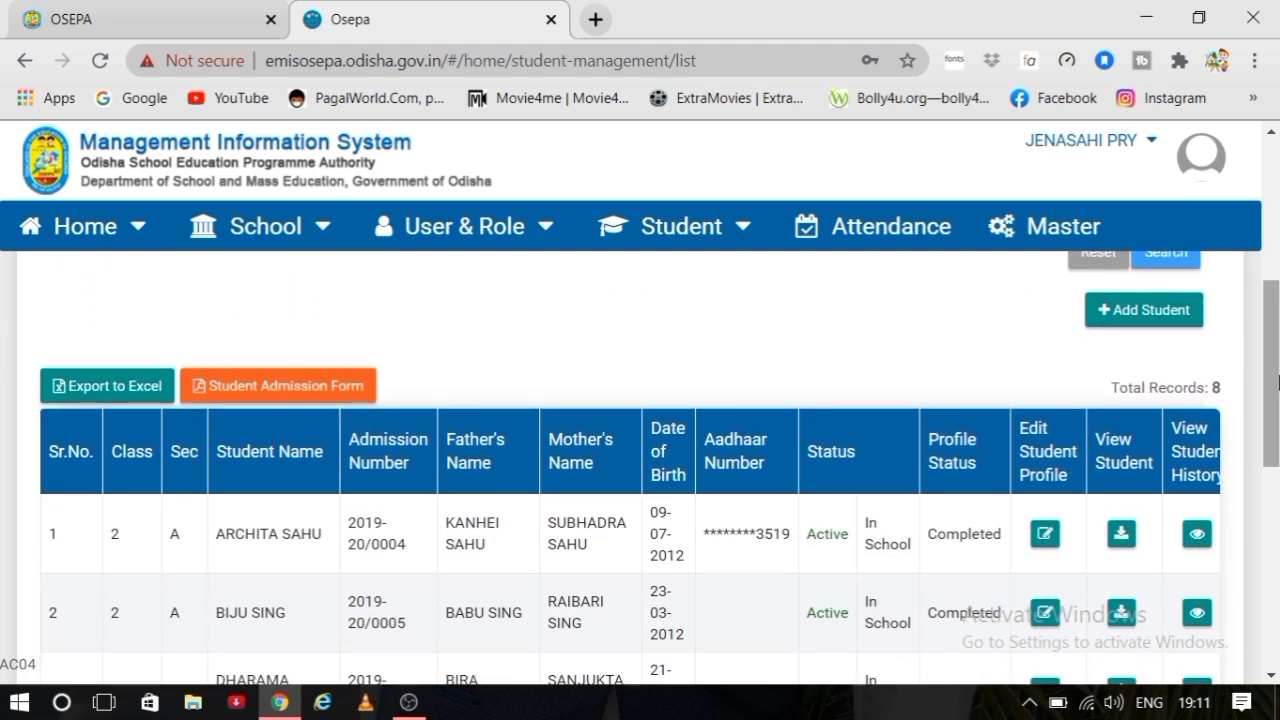
- Set the student status filter to Active and run the search again for class 2
drag(1277, 380, 1277, 245)
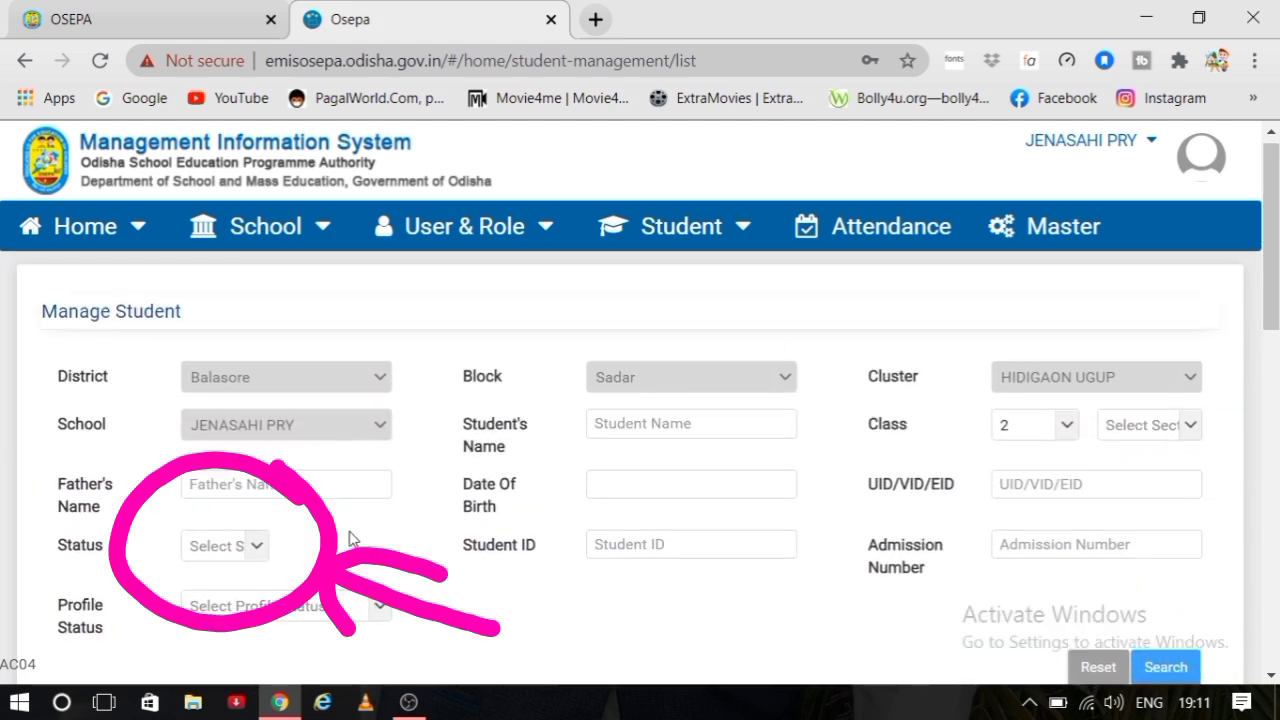
click(258, 547)
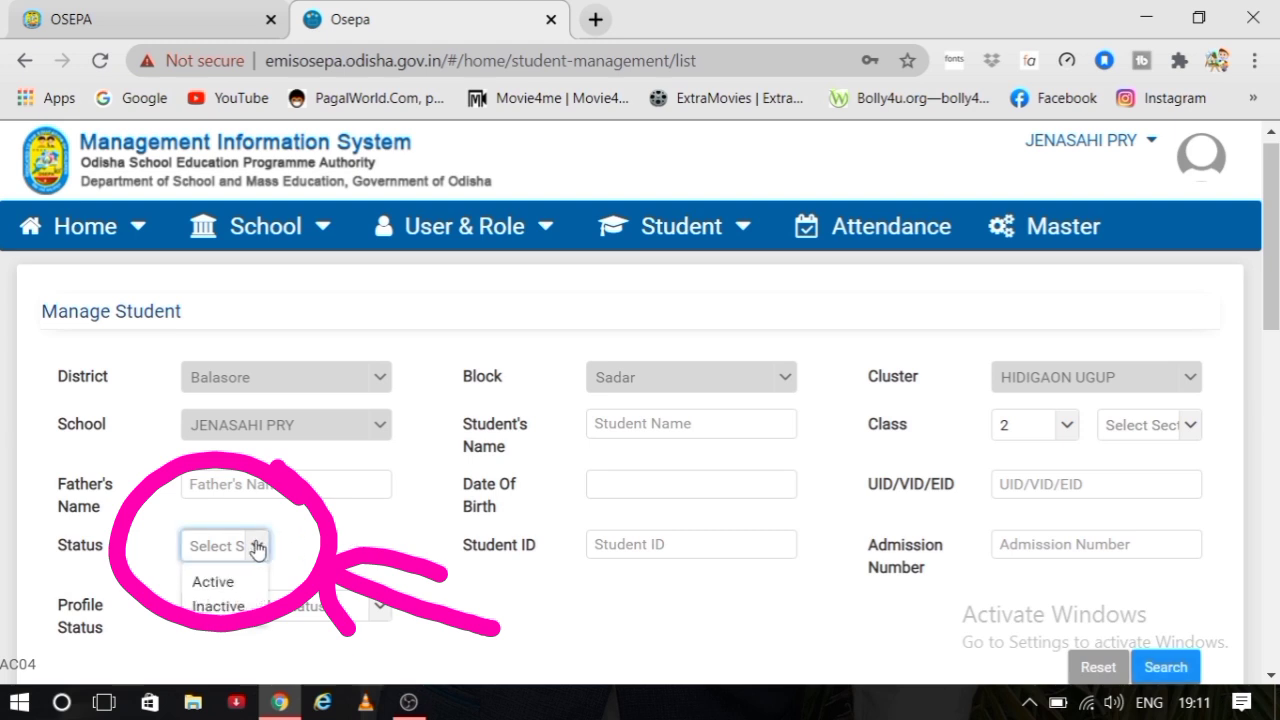
click(222, 582)
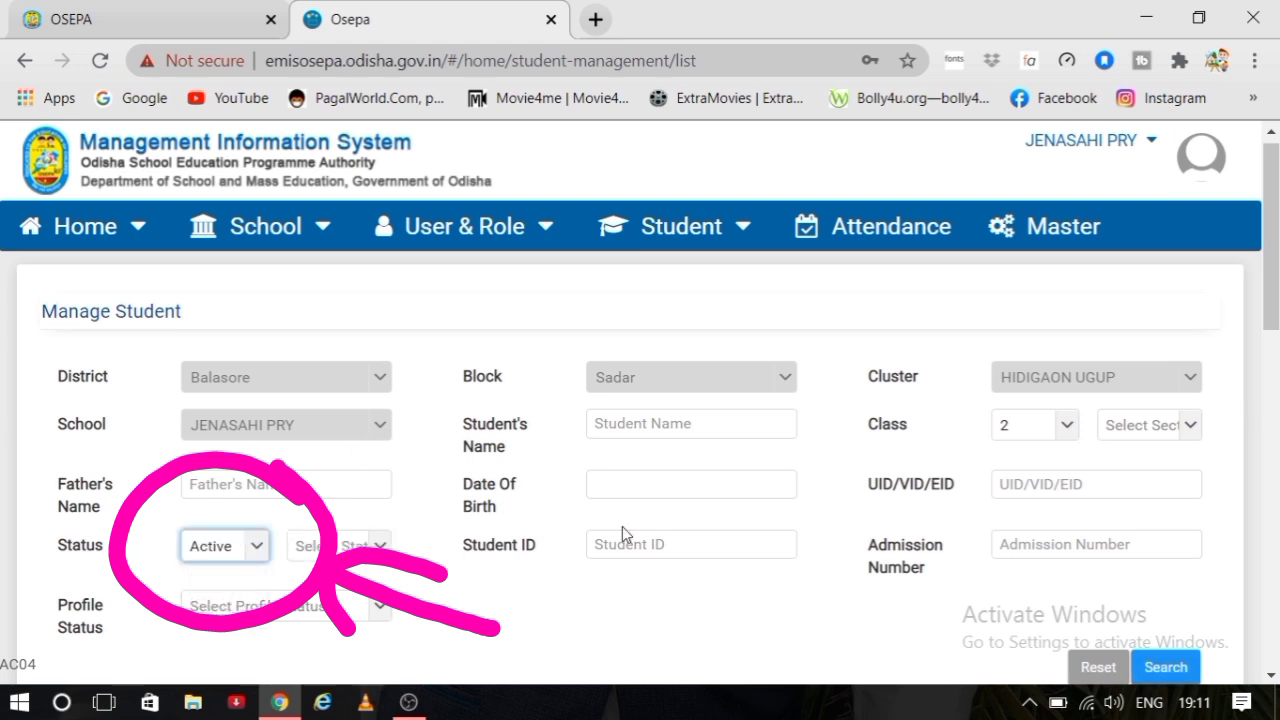
click(1165, 666)
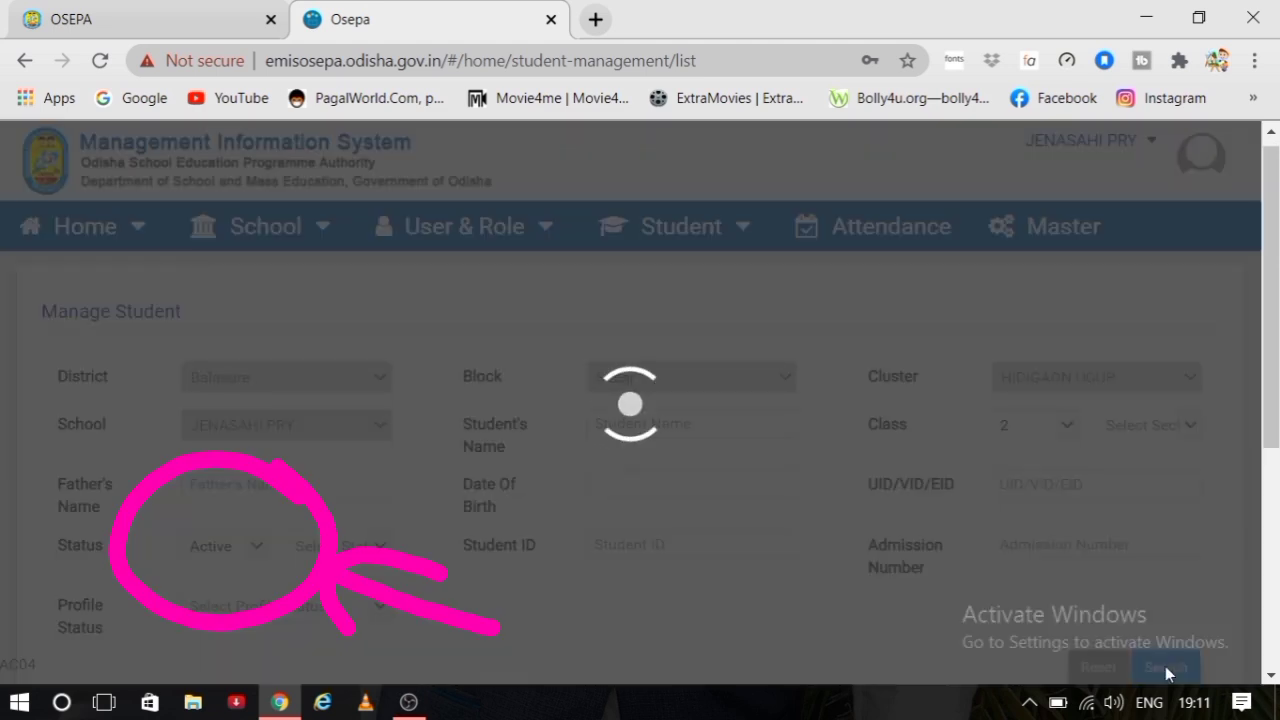
- Set the student status filter to Inactive, rerun the search for class 2 and look at the resulting list
scroll(1275, 395, down, 3)
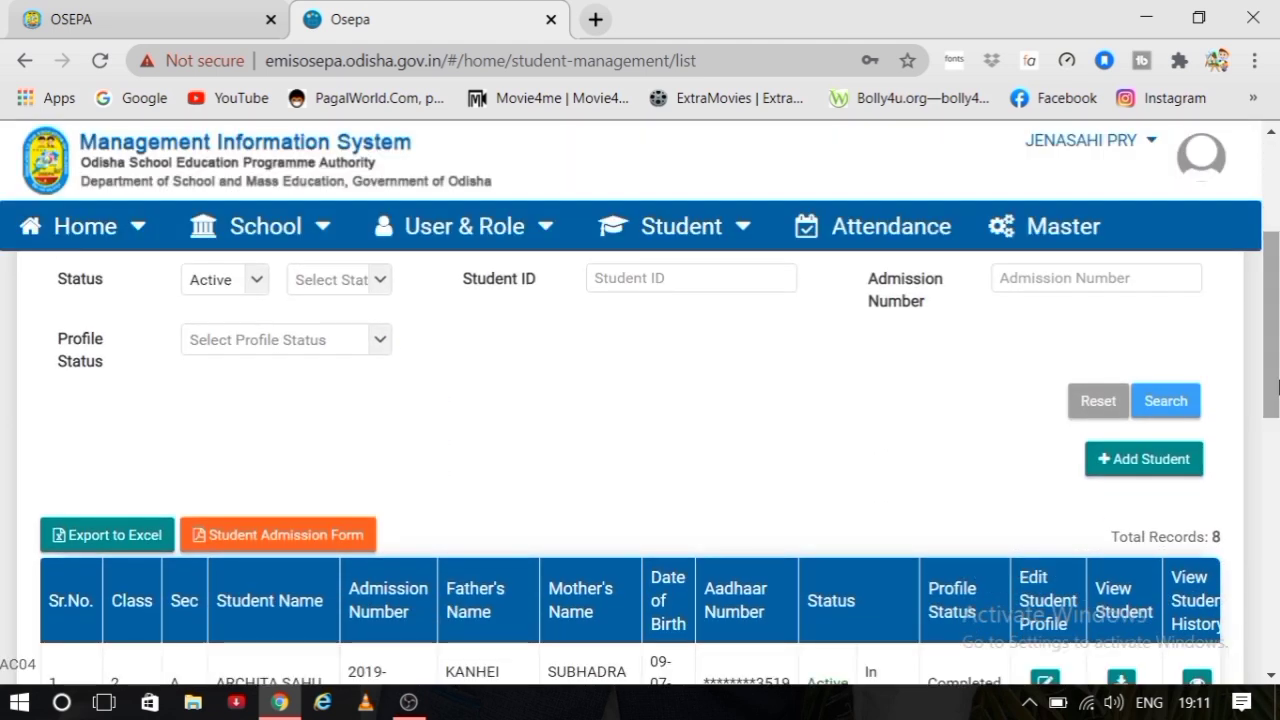
scroll(1137, 284, up, 1)
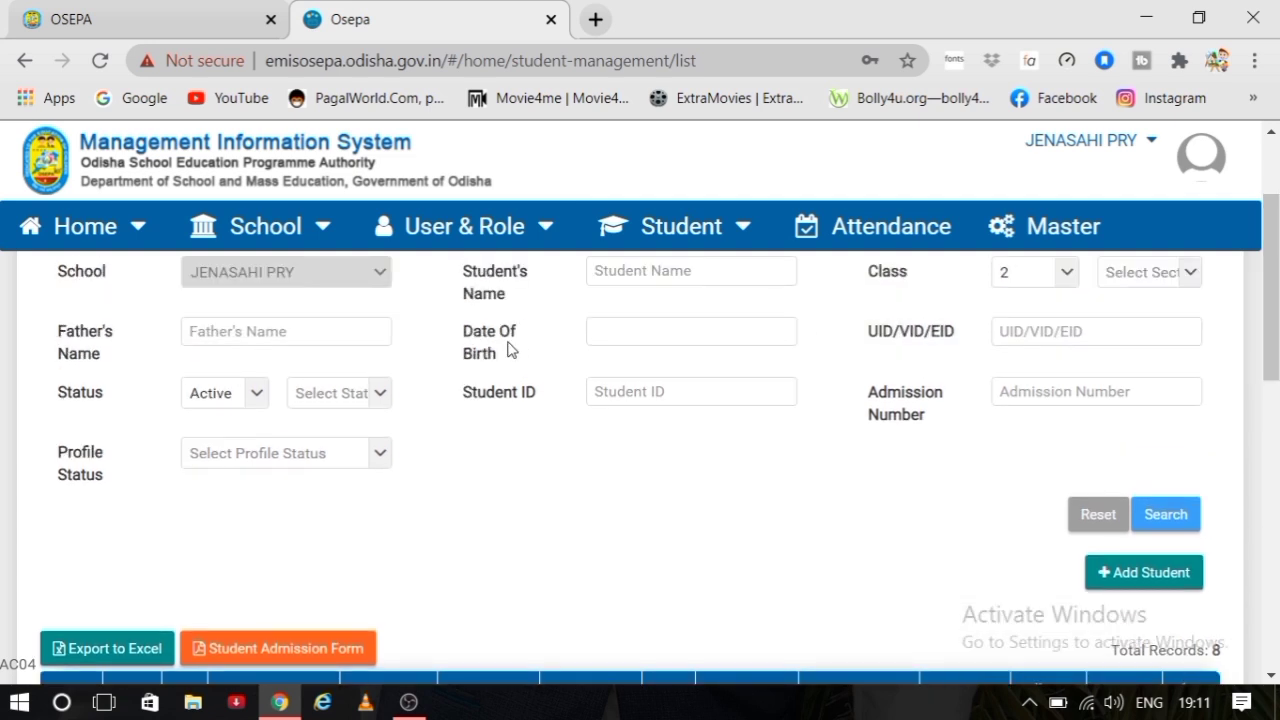
click(254, 400)
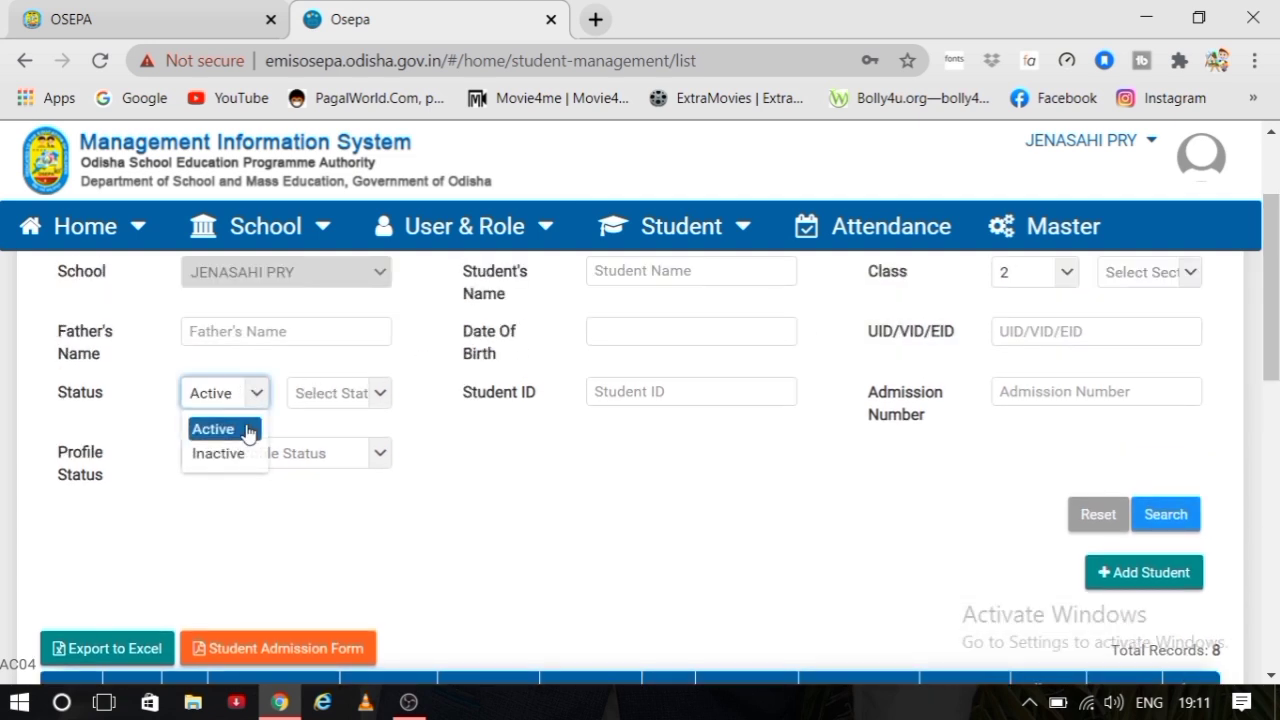
click(245, 449)
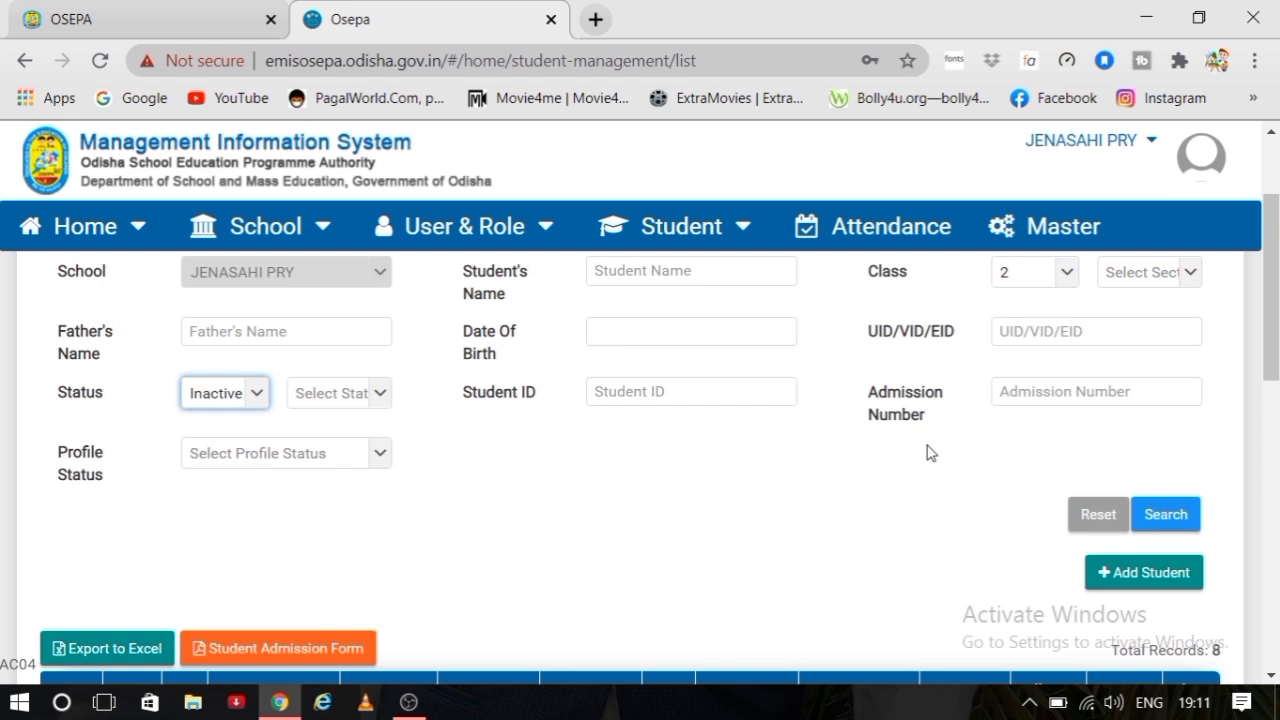
click(1165, 514)
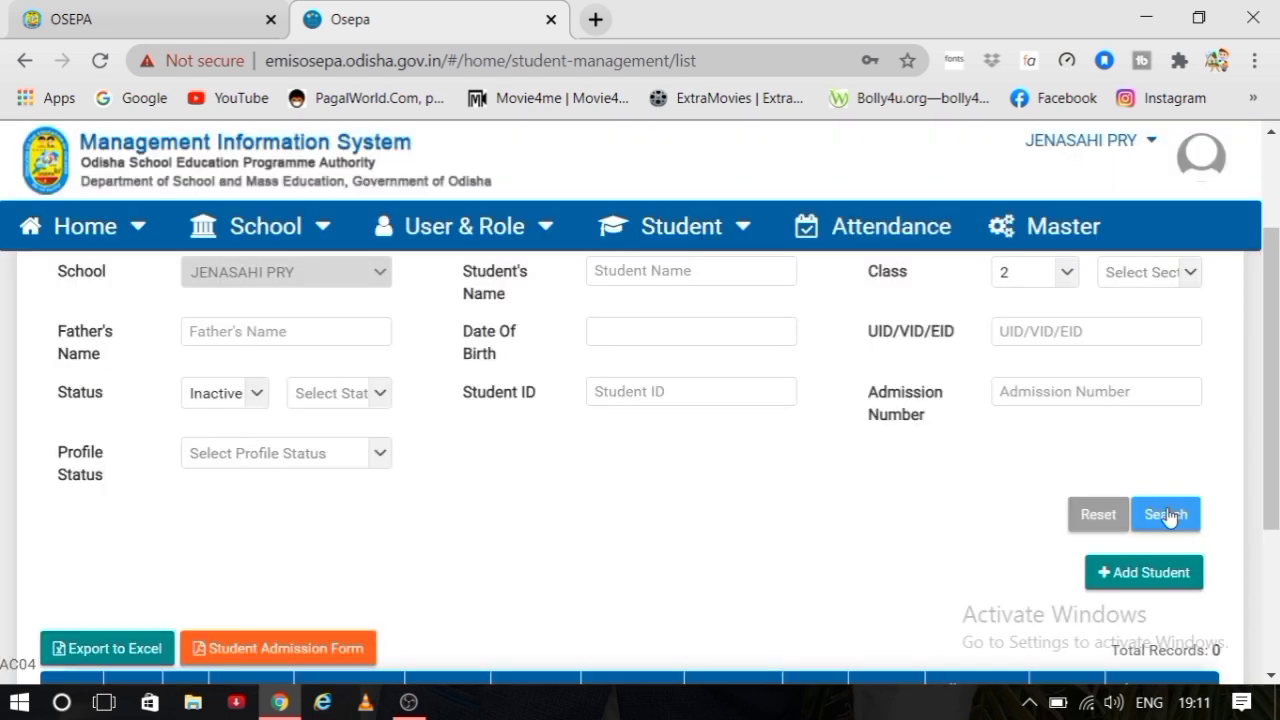
scroll(1274, 548, down, 3)
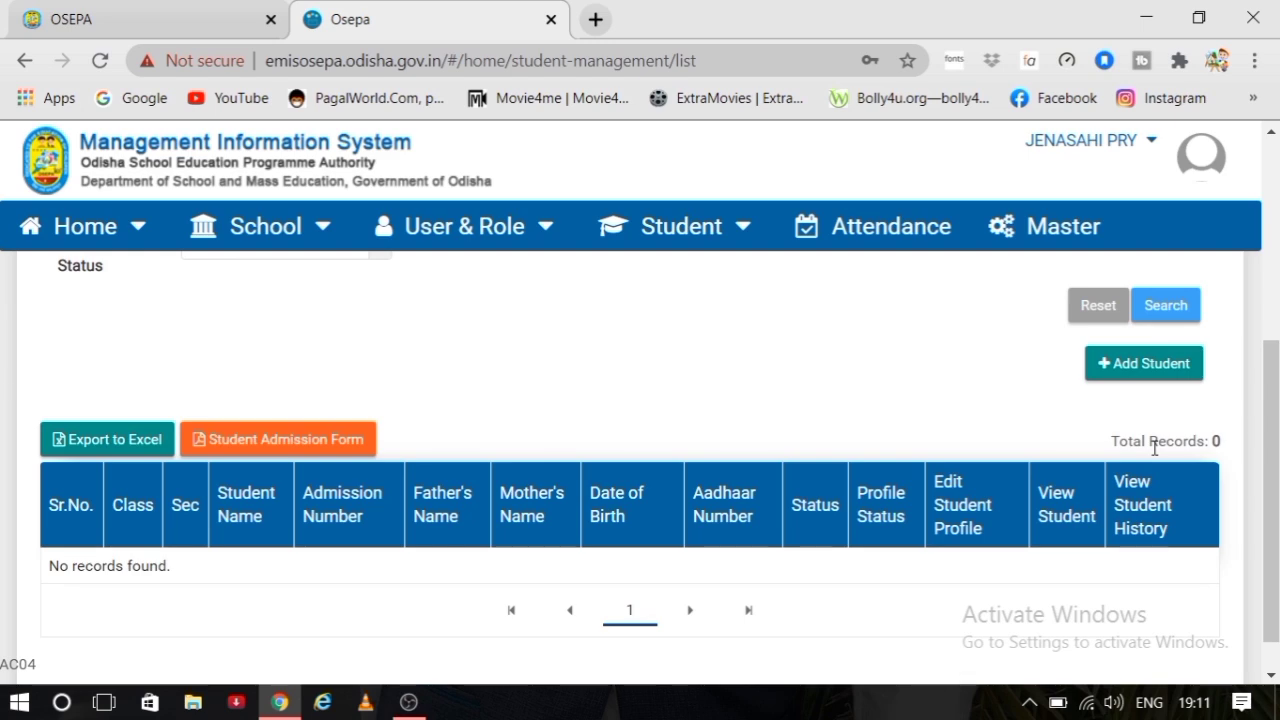
scroll(1276, 305, down, 3)
- Open the first listed class 1 student's profile for editing and go to the address and residence fields
drag(1278, 305, 1278, 378)
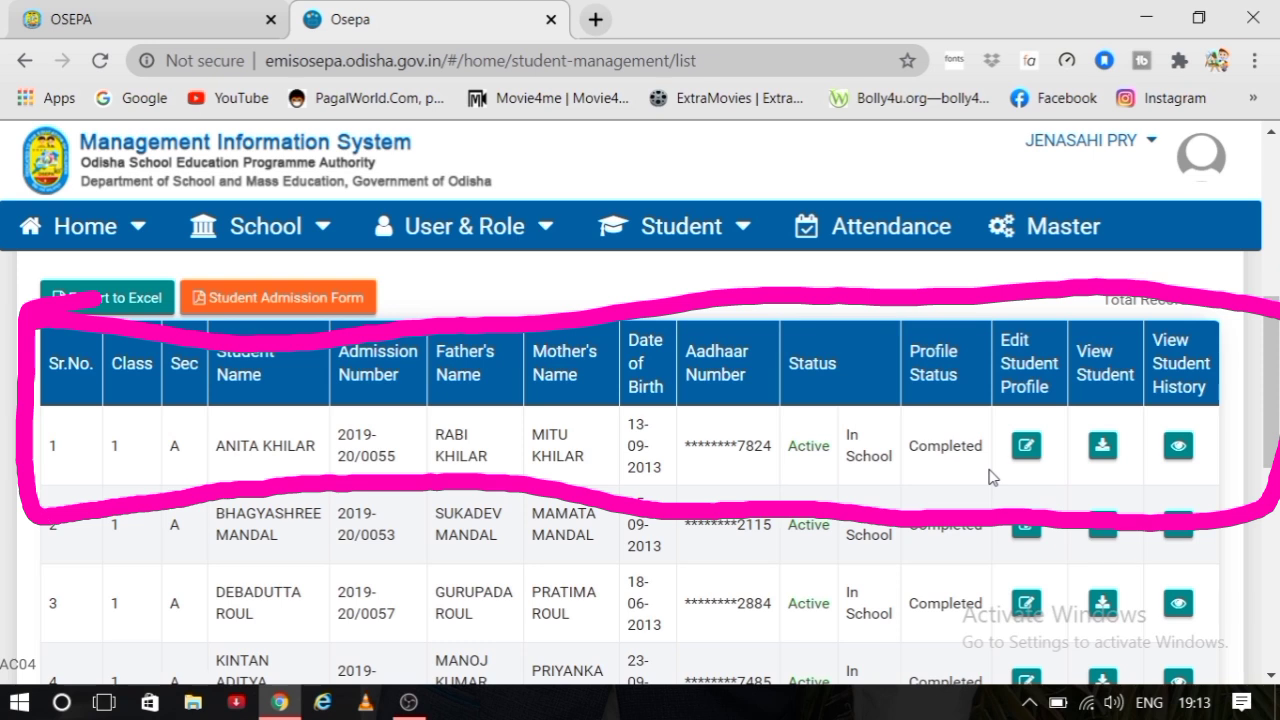
click(1026, 446)
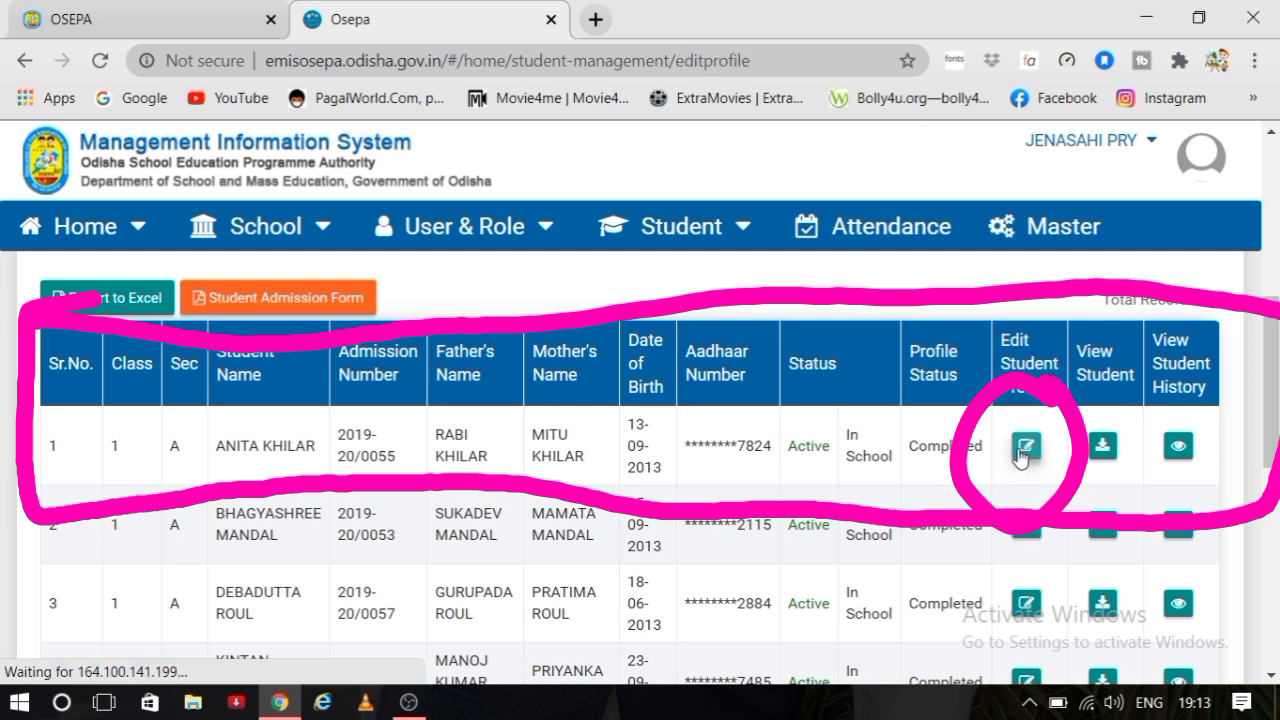
scroll(1276, 370, up, 15)
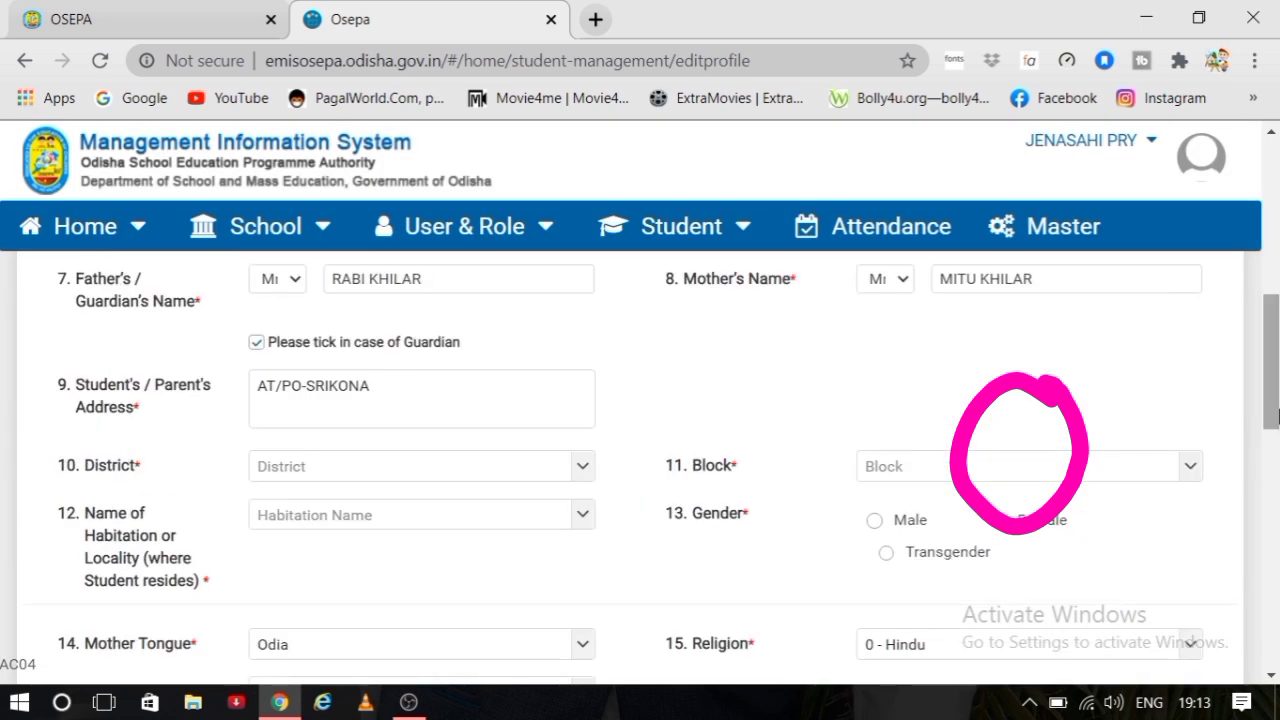
drag(1276, 370, 1276, 415)
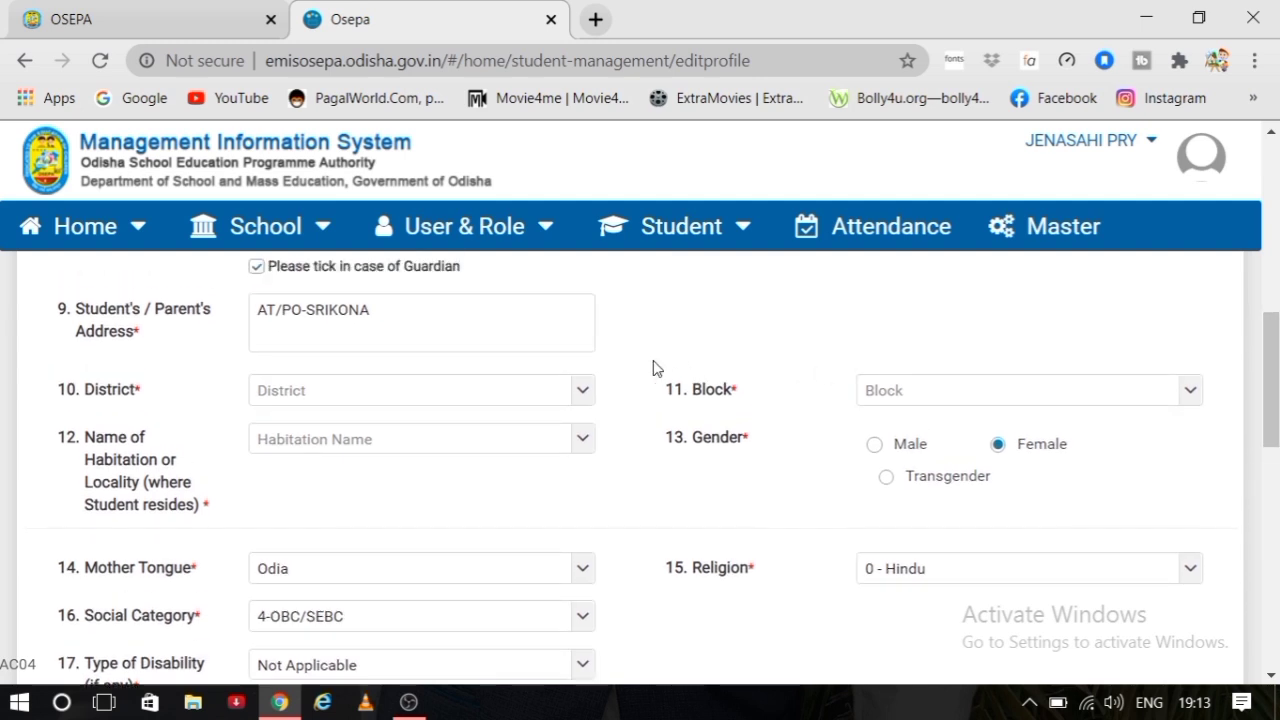
- Set the student's district to Balasore and the block to Sadar
click(581, 393)
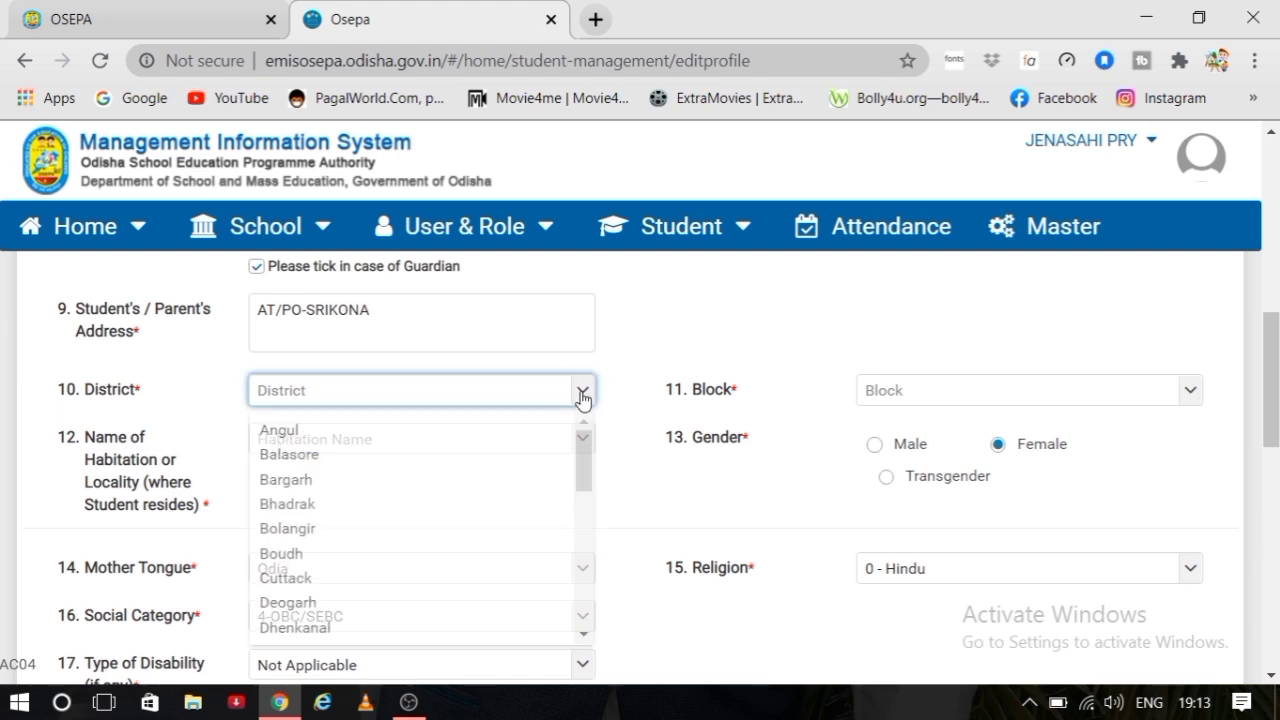
click(489, 451)
click(946, 409)
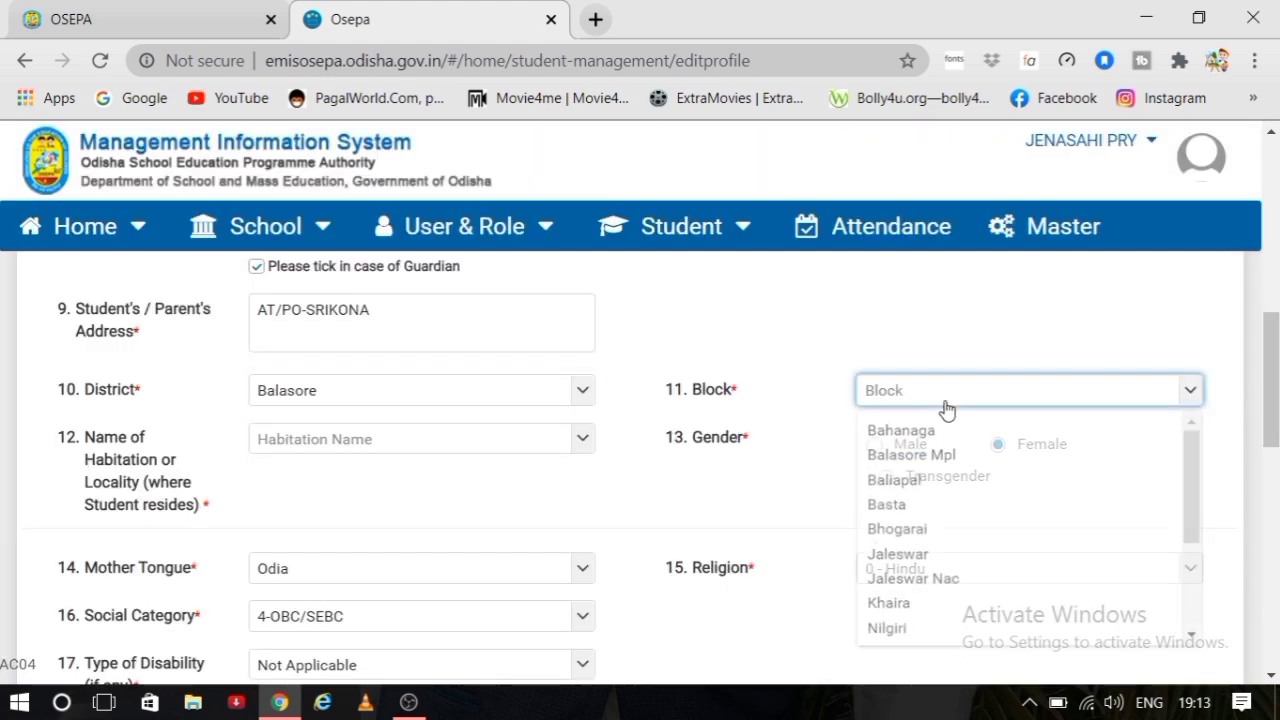
drag(1191, 469, 1191, 557)
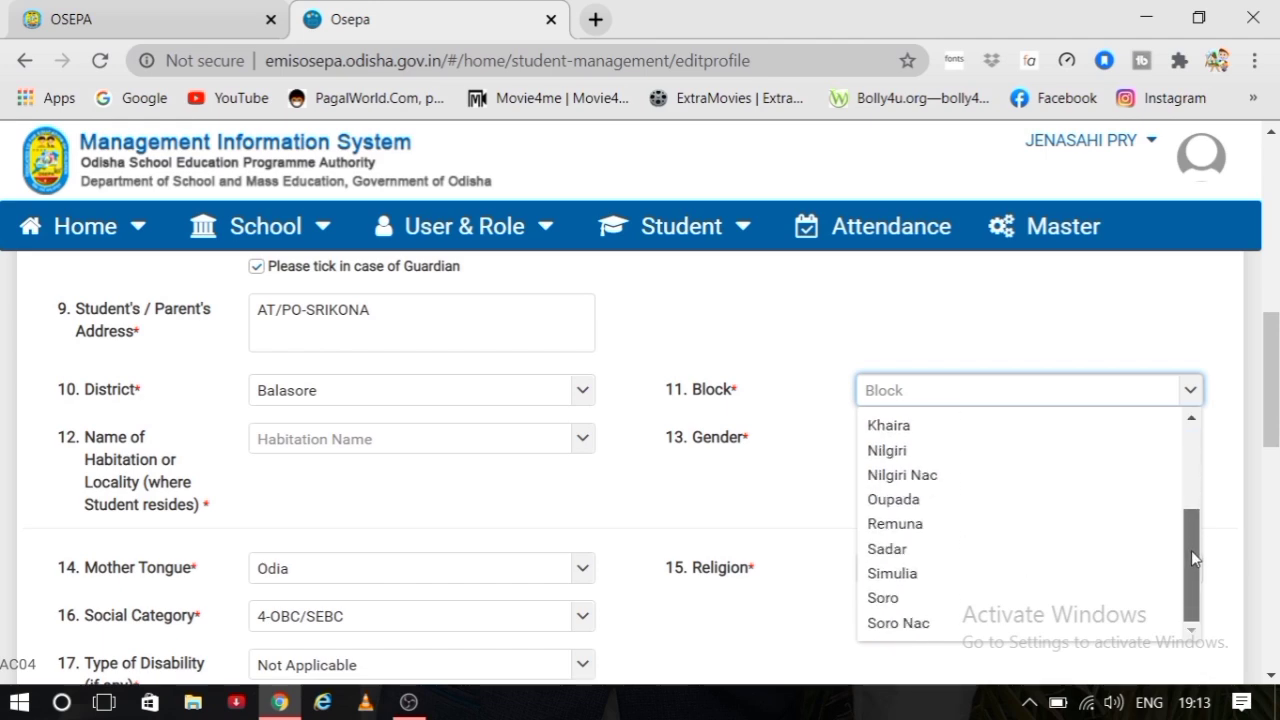
click(949, 548)
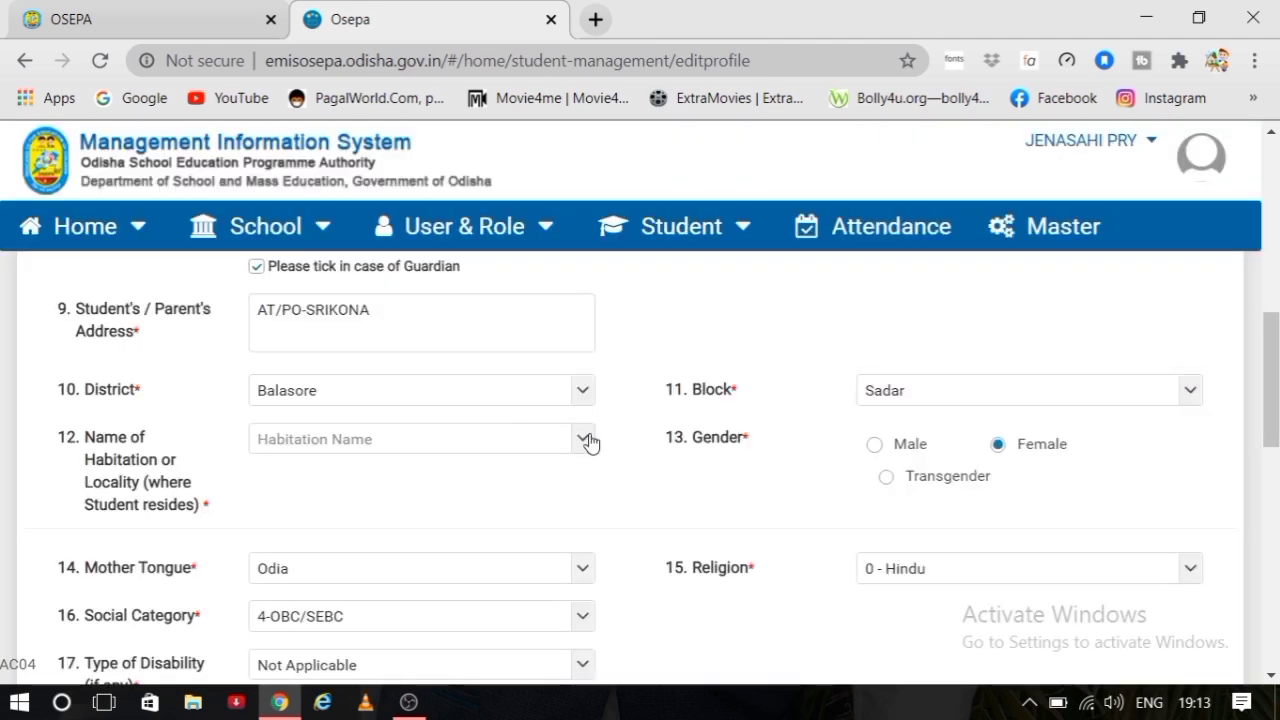
- Find and choose SRIKONA - JENASAHI as the habitation or locality where the student resides
click(589, 441)
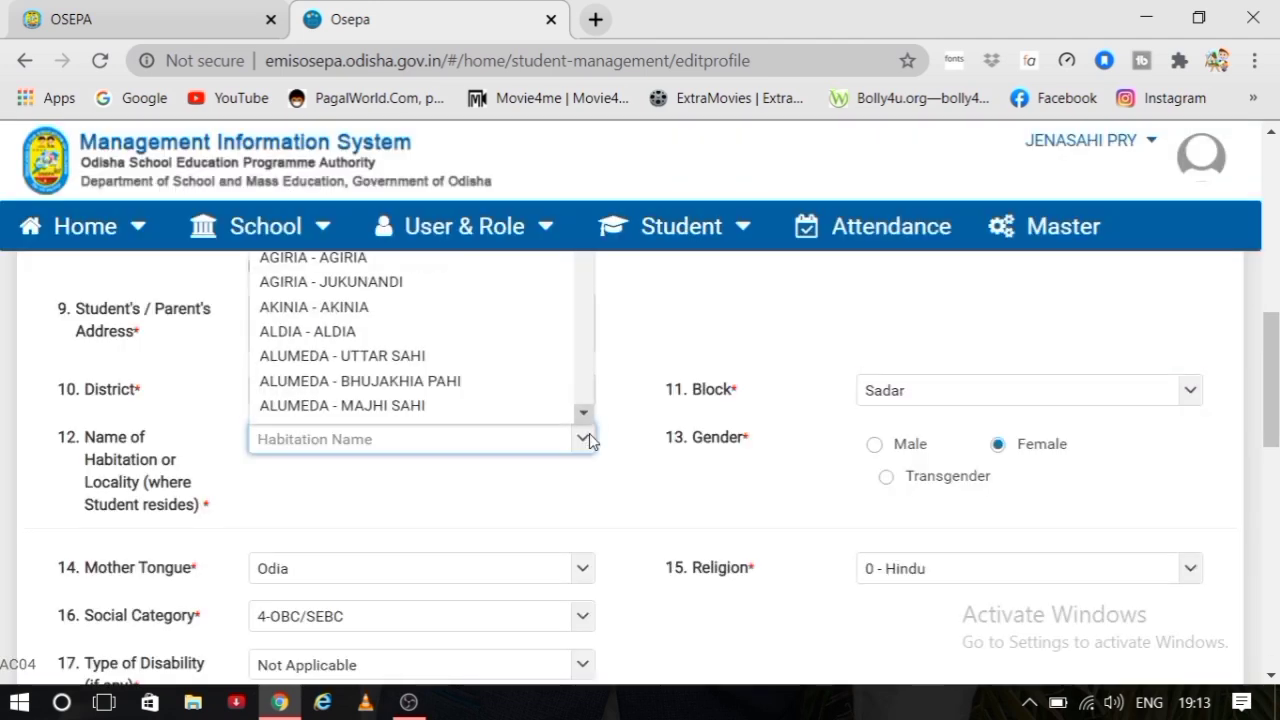
scroll(586, 367, down, 8)
scroll(586, 367, down, 20)
scroll(586, 367, down, 20)
scroll(586, 367, down, 20)
scroll(586, 367, down, 5)
scroll(586, 361, down, 15)
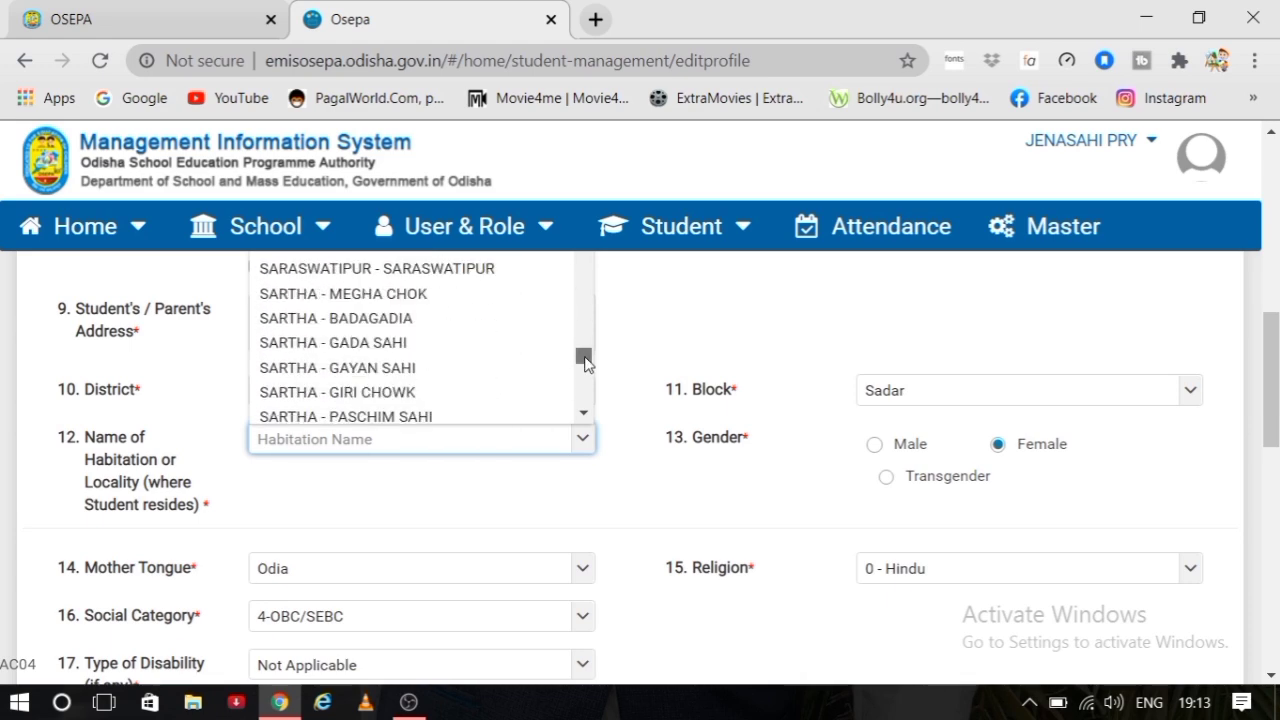
drag(586, 376, 586, 393)
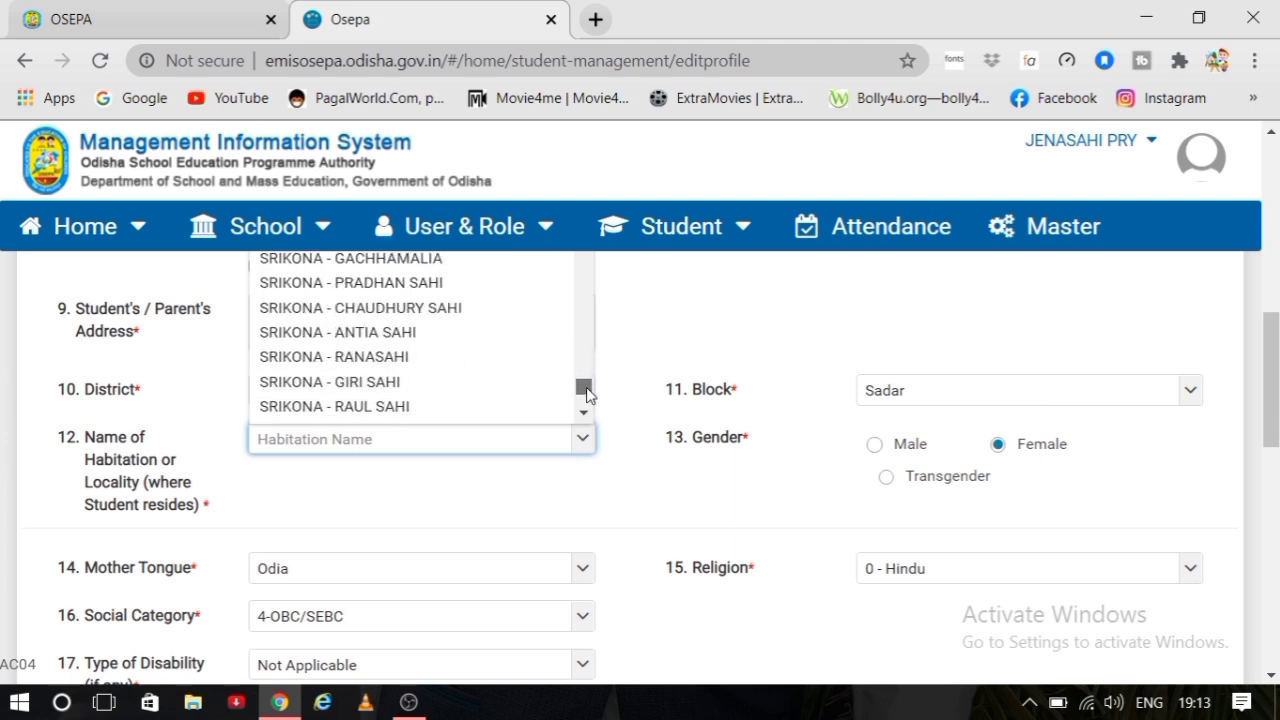
scroll(586, 393, down, 2)
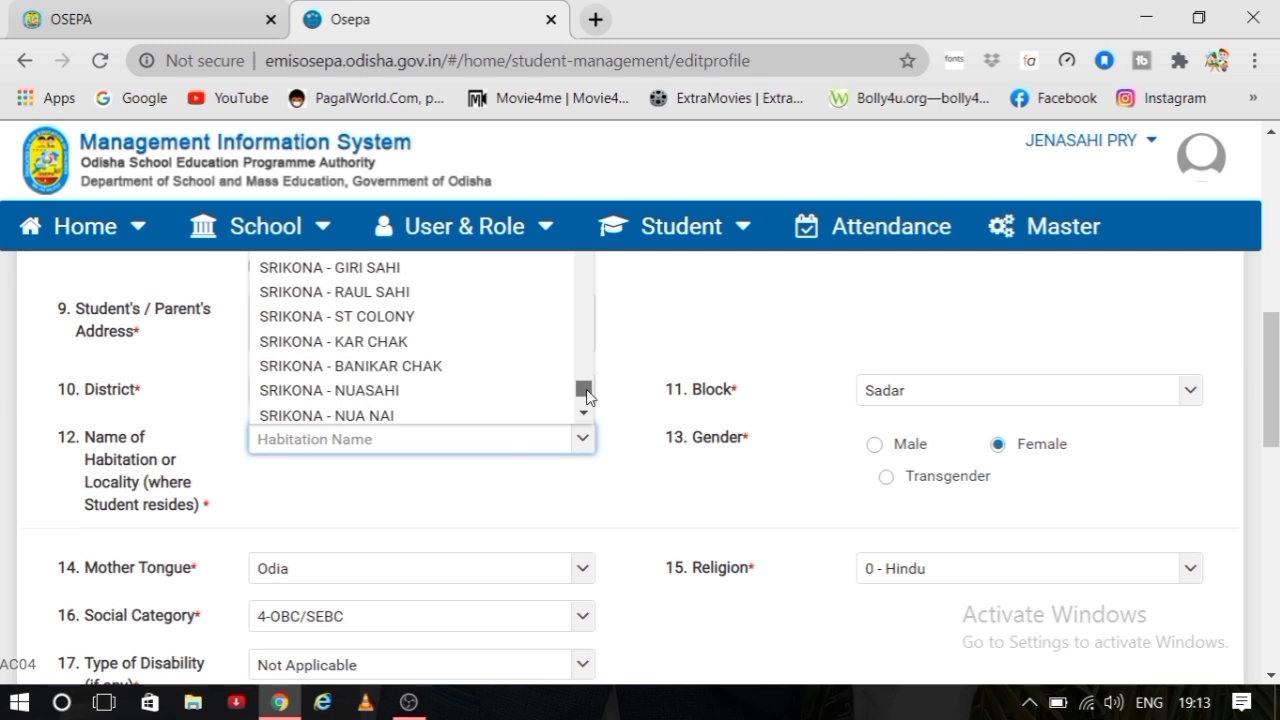
scroll(586, 396, down, 3)
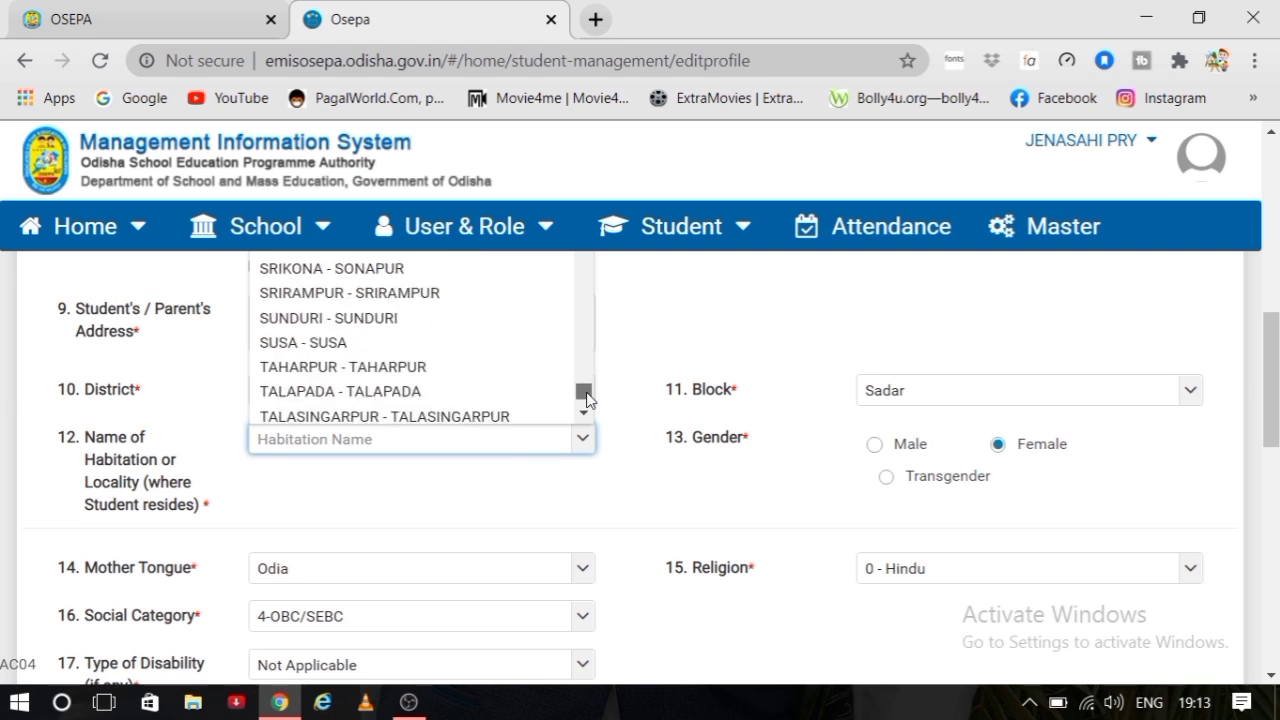
scroll(587, 397, up, 2)
scroll(586, 396, up, 2)
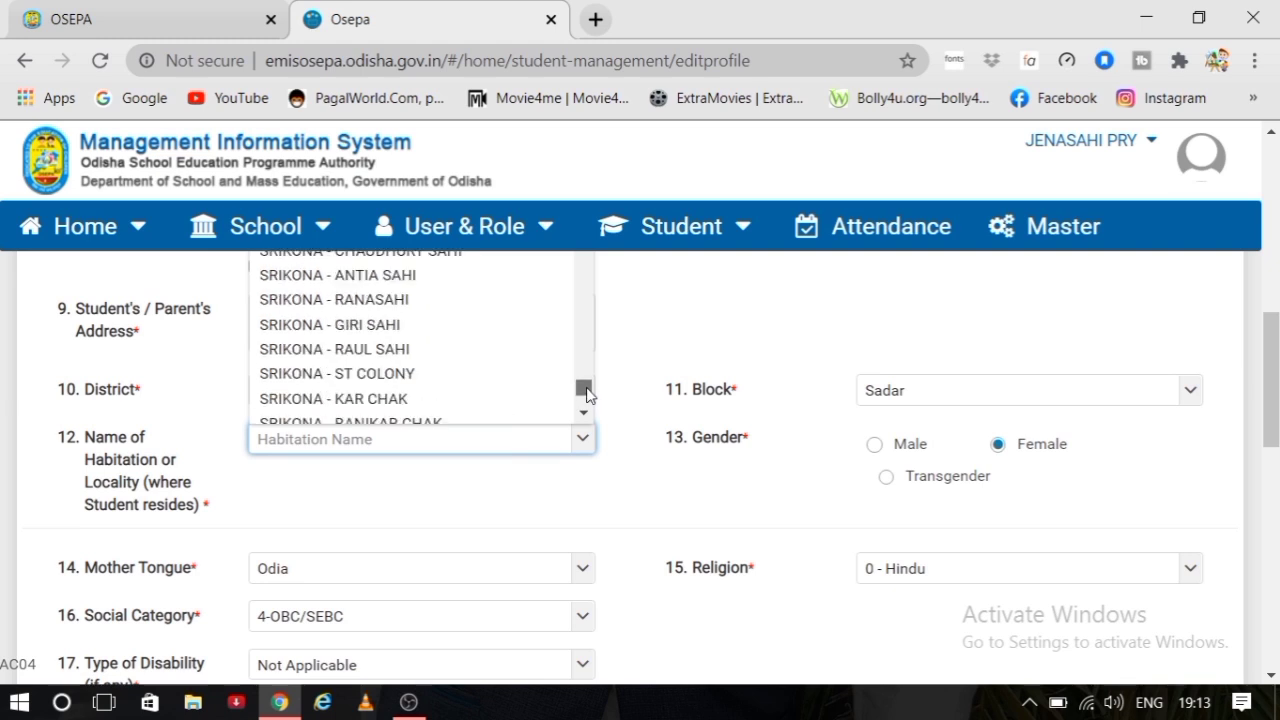
scroll(586, 394, up, 2)
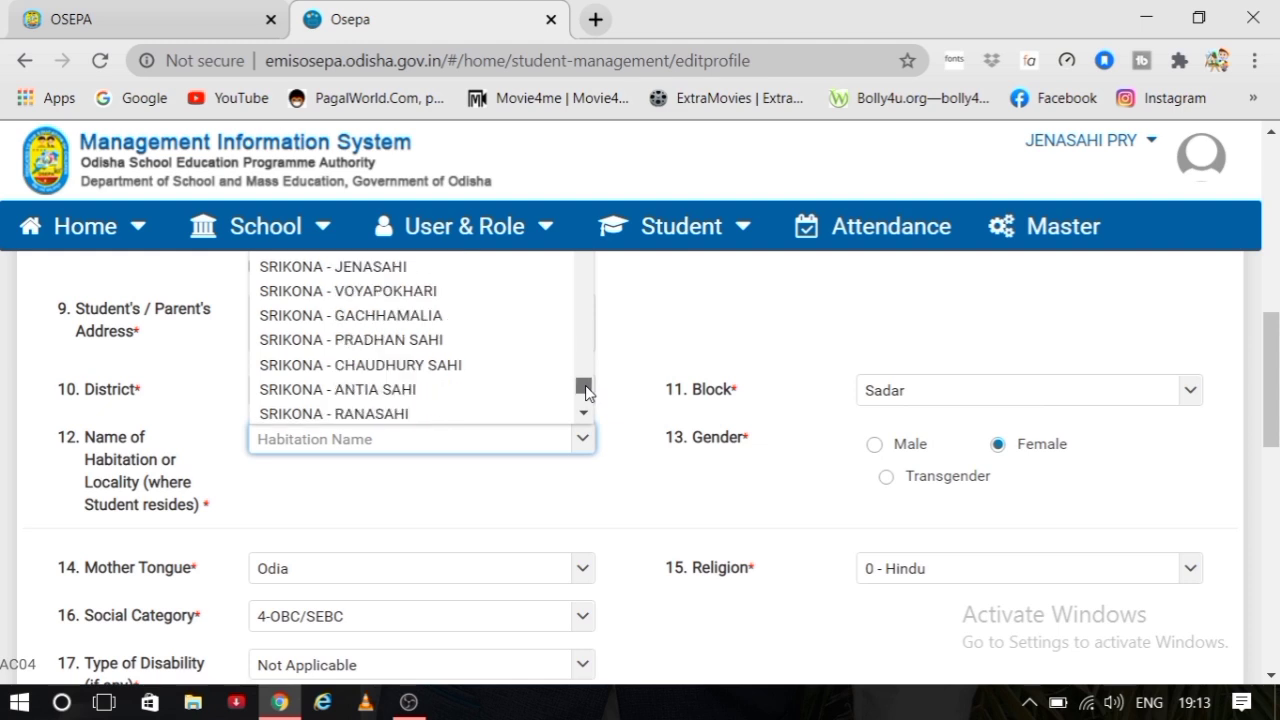
scroll(586, 394, up, 2)
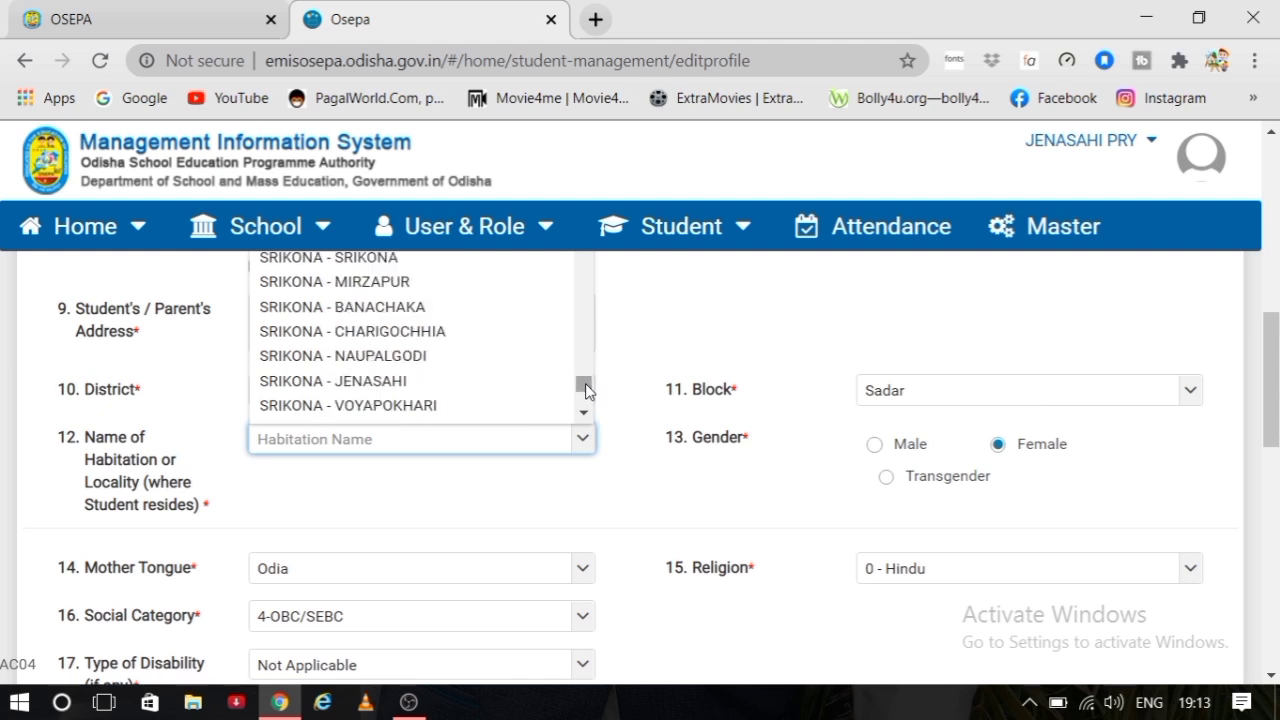
click(420, 381)
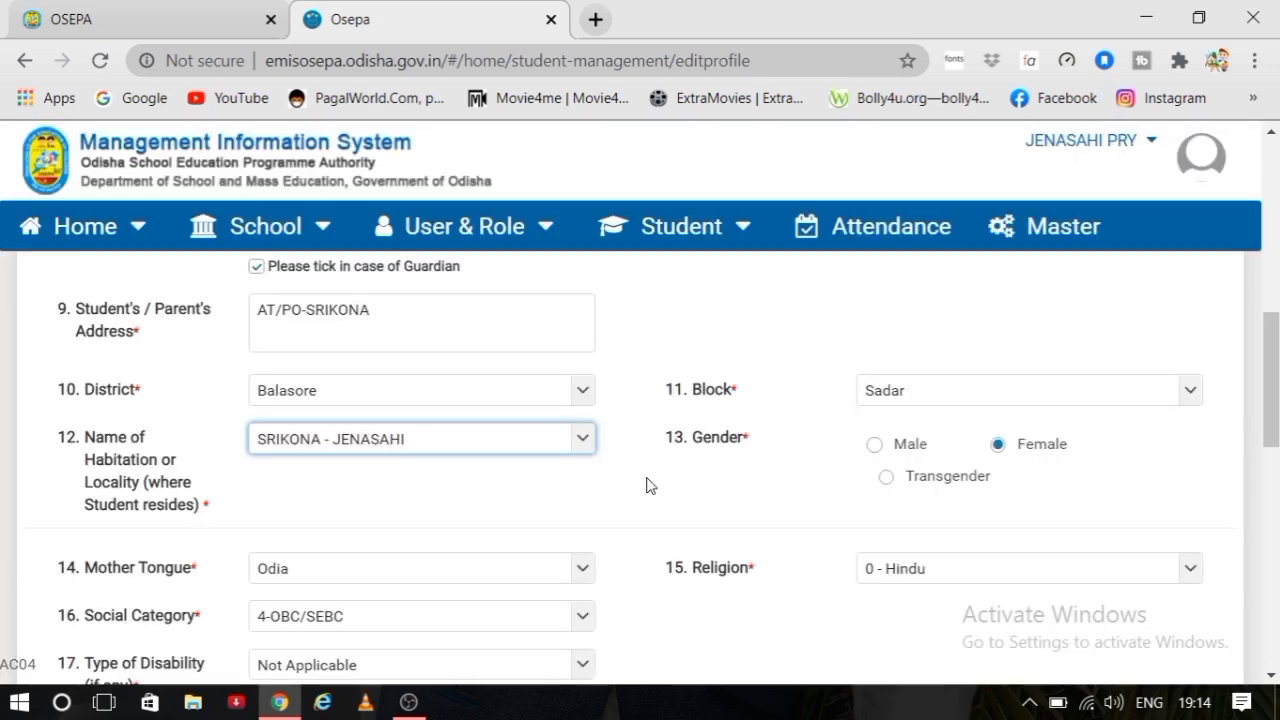
- Submit the edited student profile, confirm that the entered details are valid and return to the student list
scroll(1276, 428, down, 2)
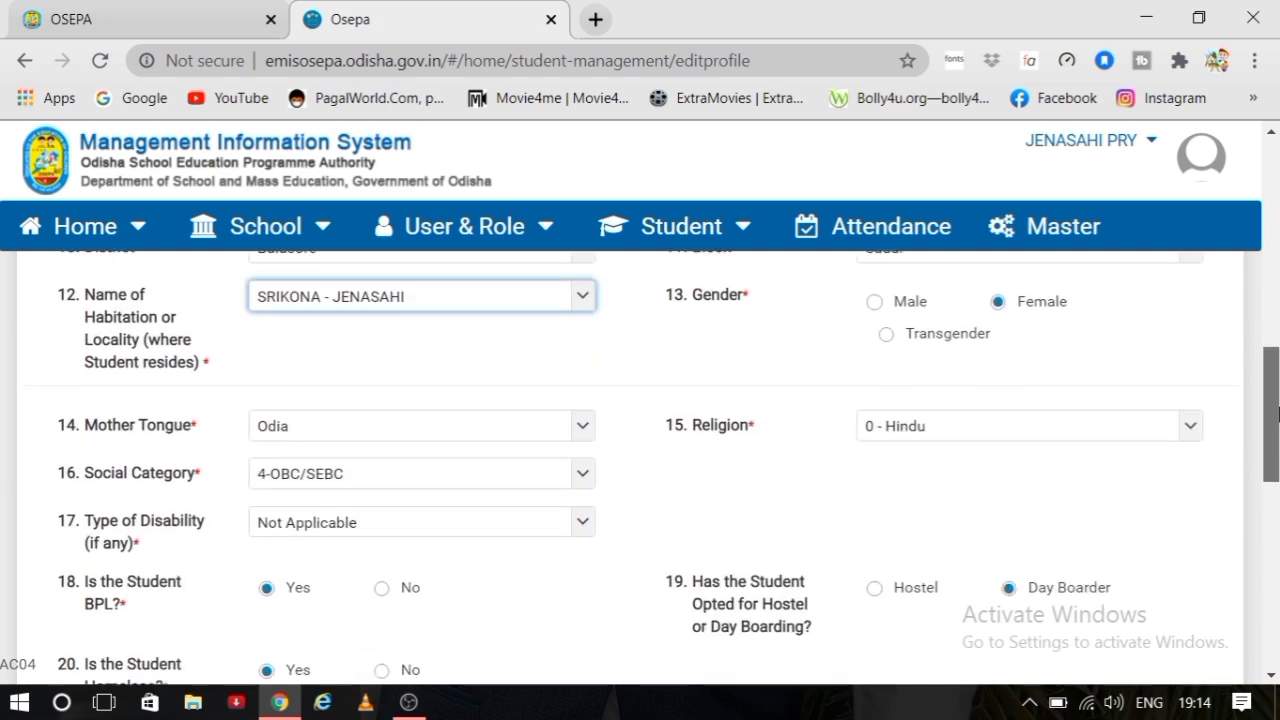
drag(1277, 428, 1277, 615)
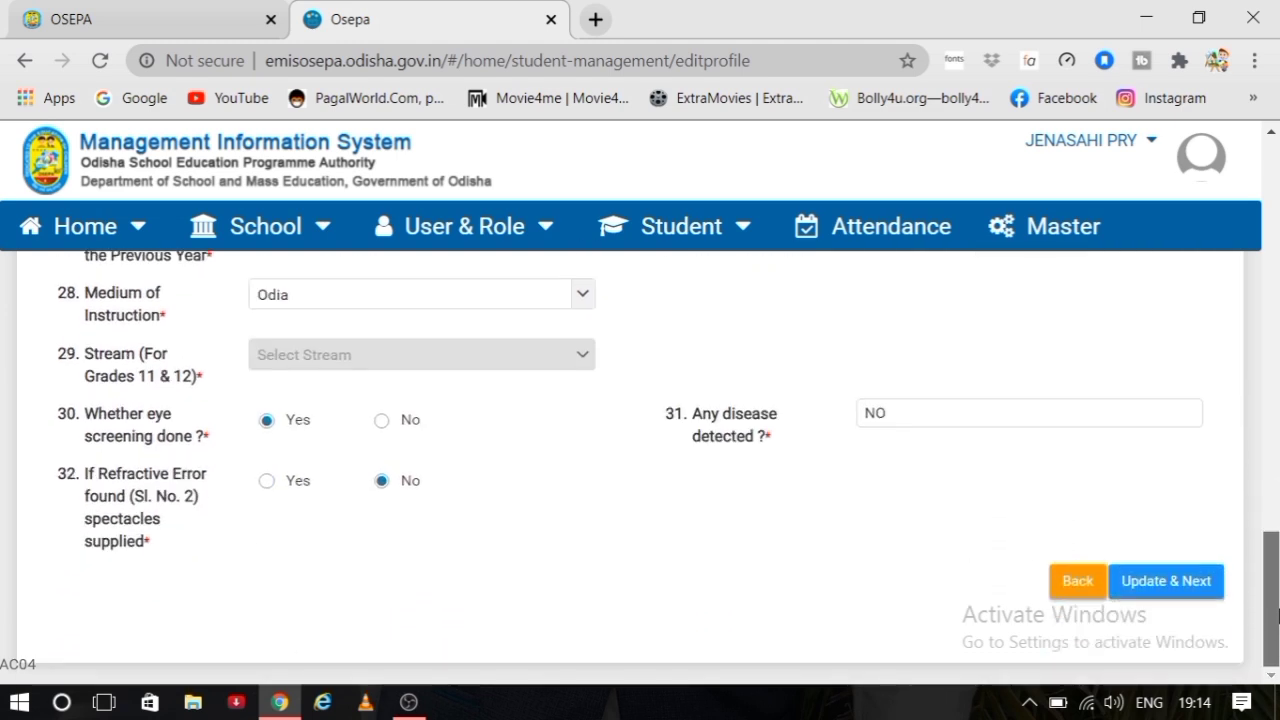
click(1181, 588)
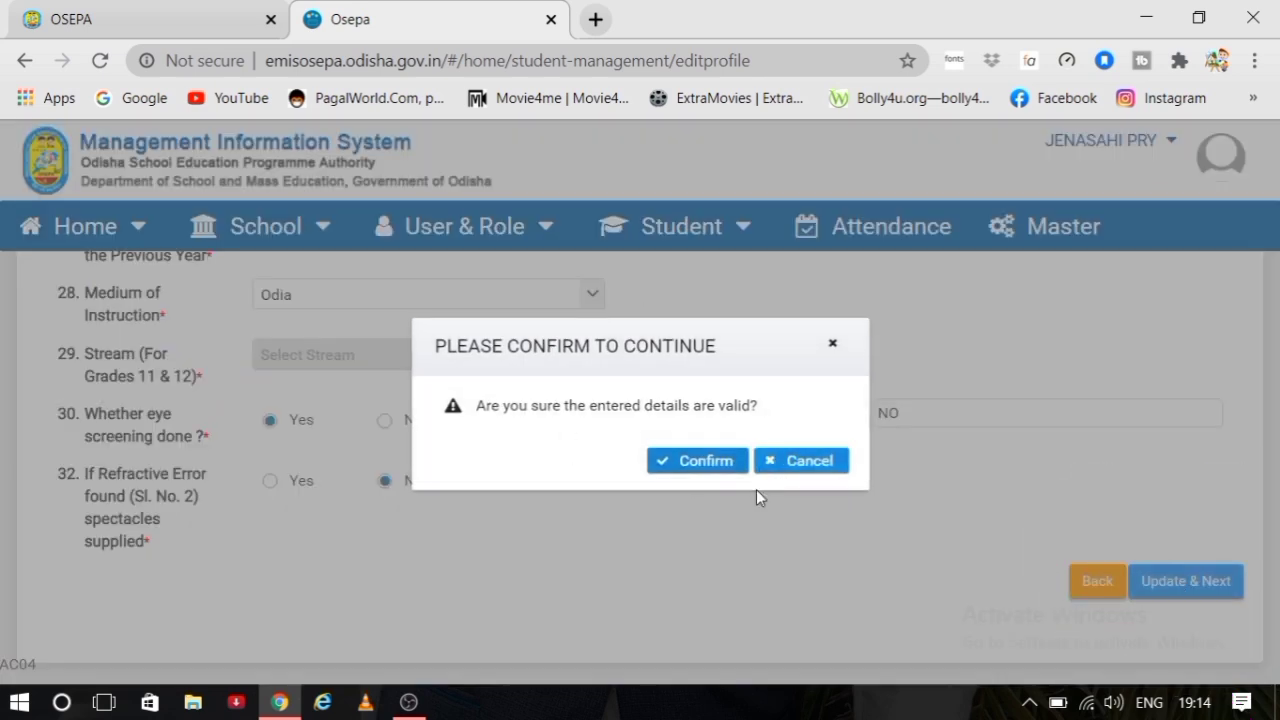
click(692, 461)
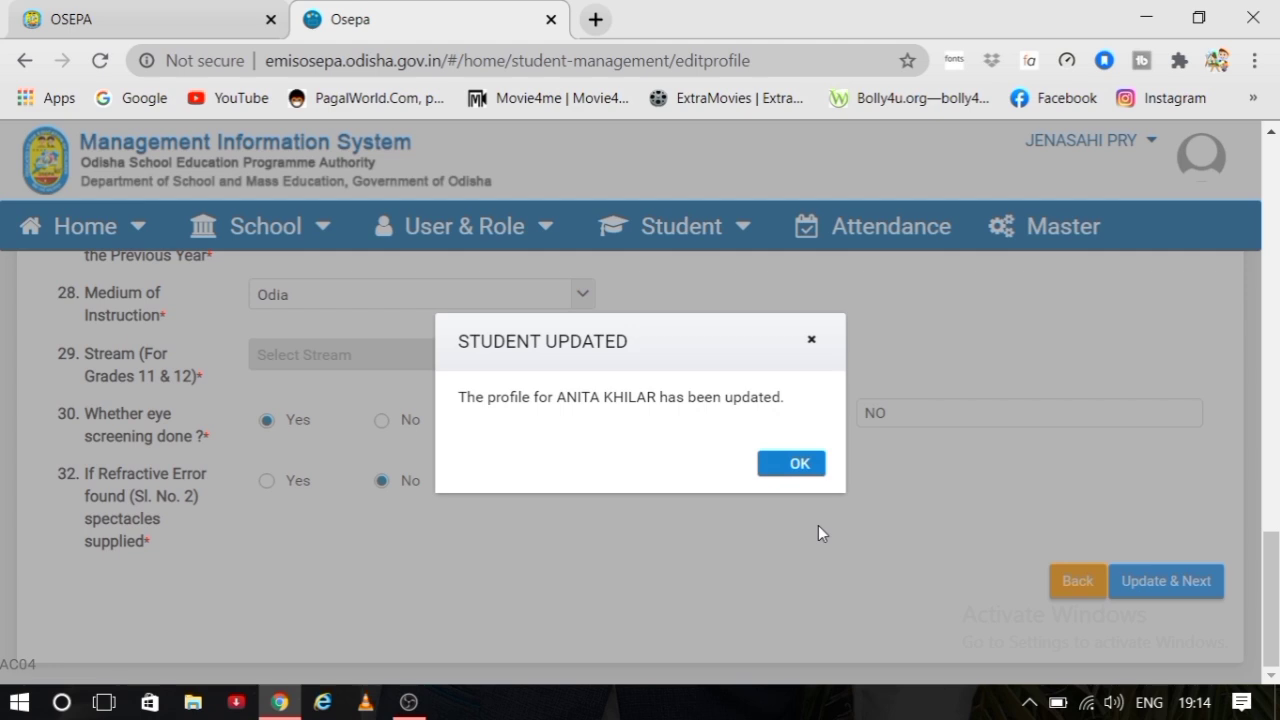
click(808, 463)
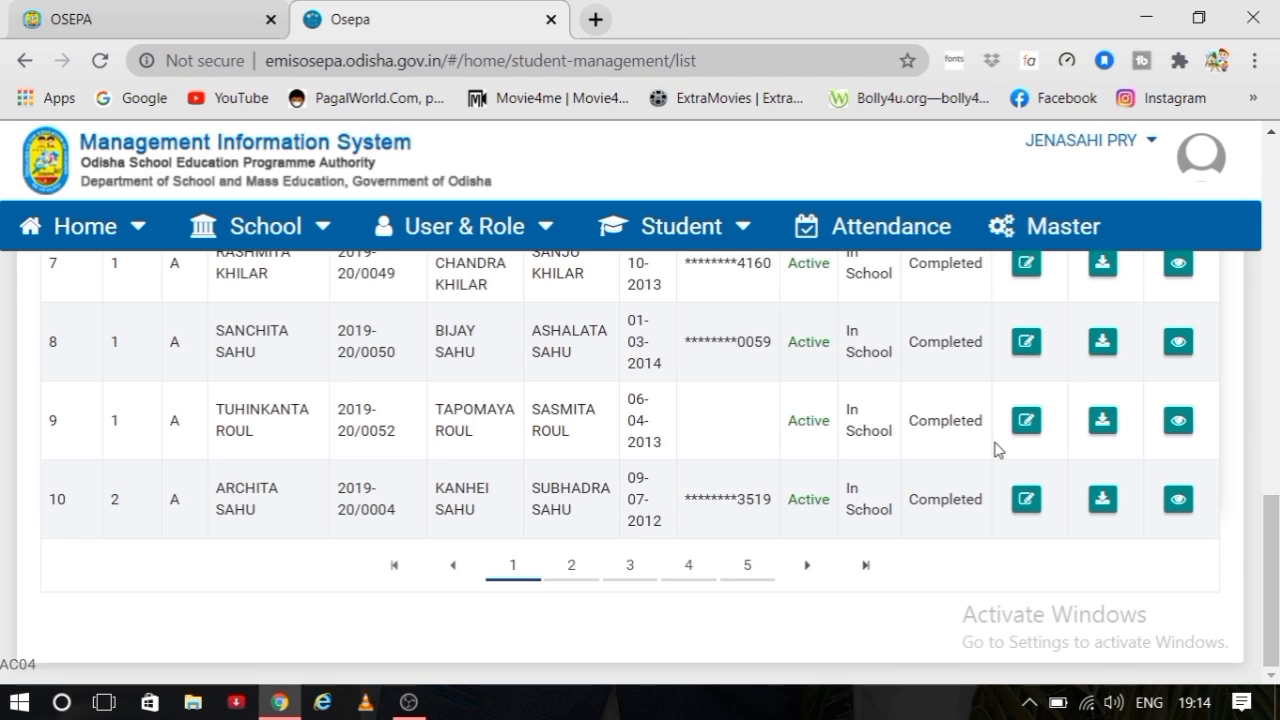
- Open the first student's read-only profile for PDF download, review its details and return to the student list
drag(1272, 599, 1277, 379)
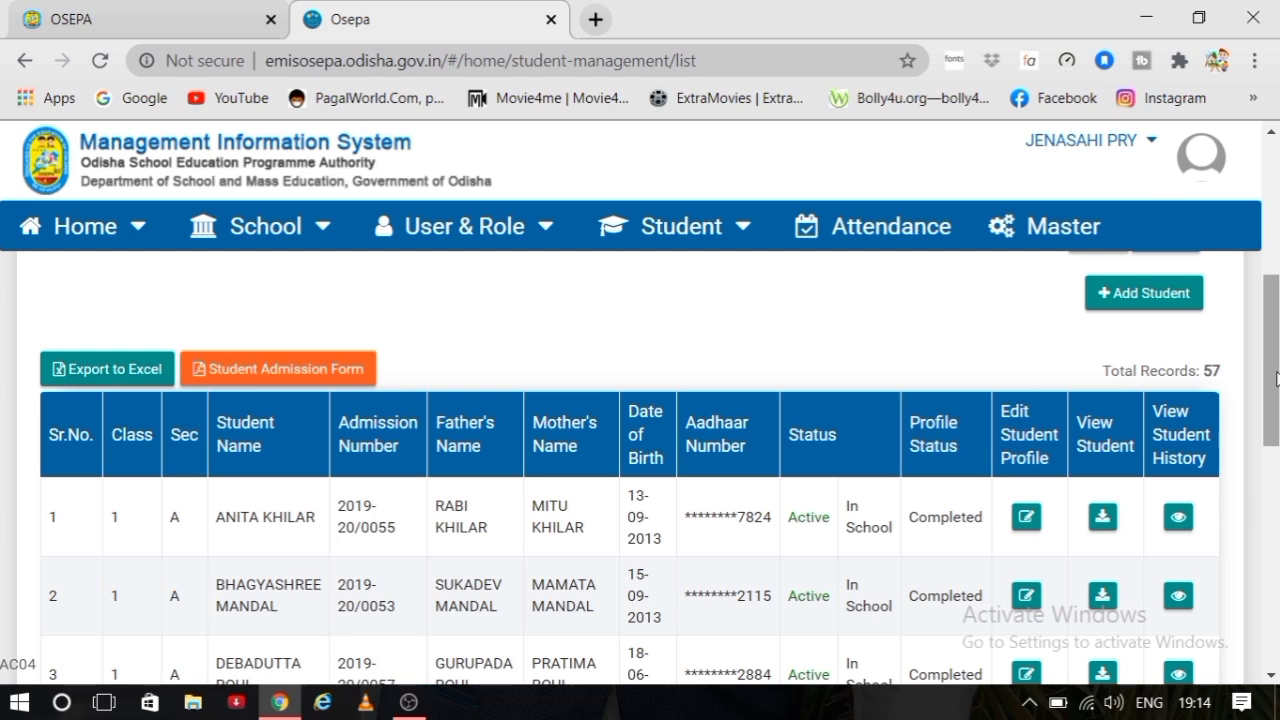
click(1102, 520)
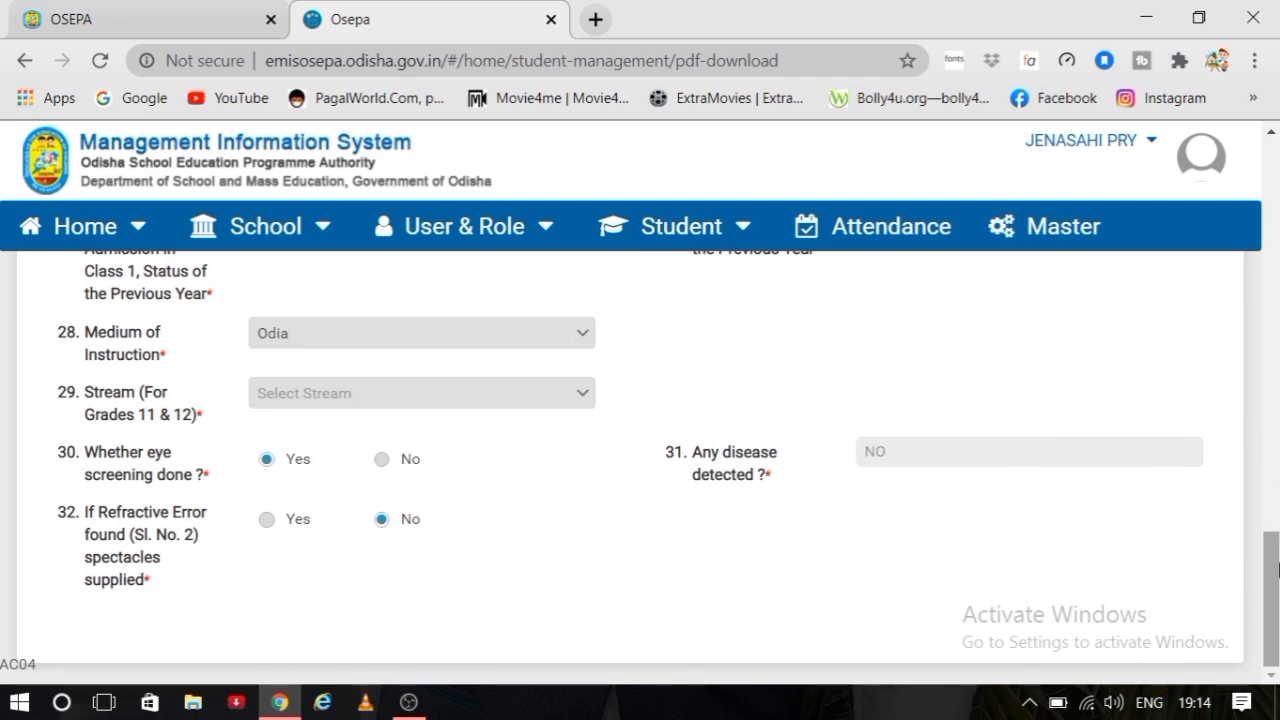
drag(1274, 590, 1268, 369)
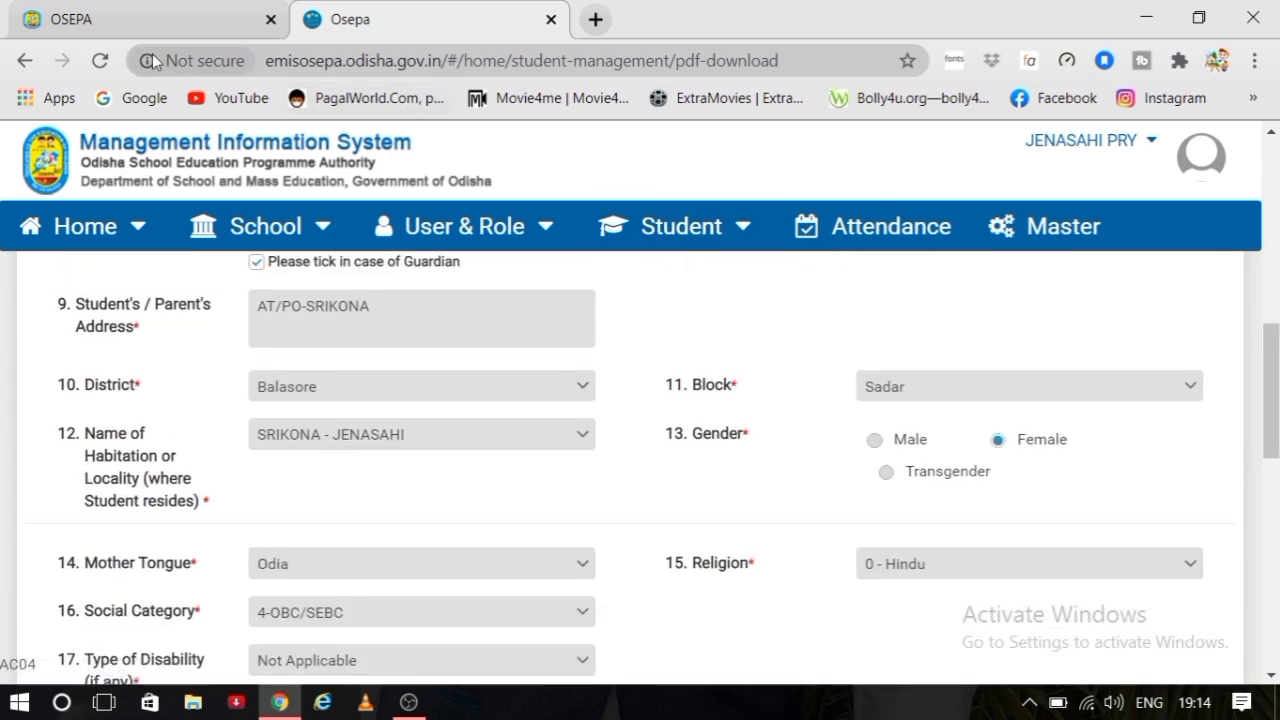
click(30, 61)
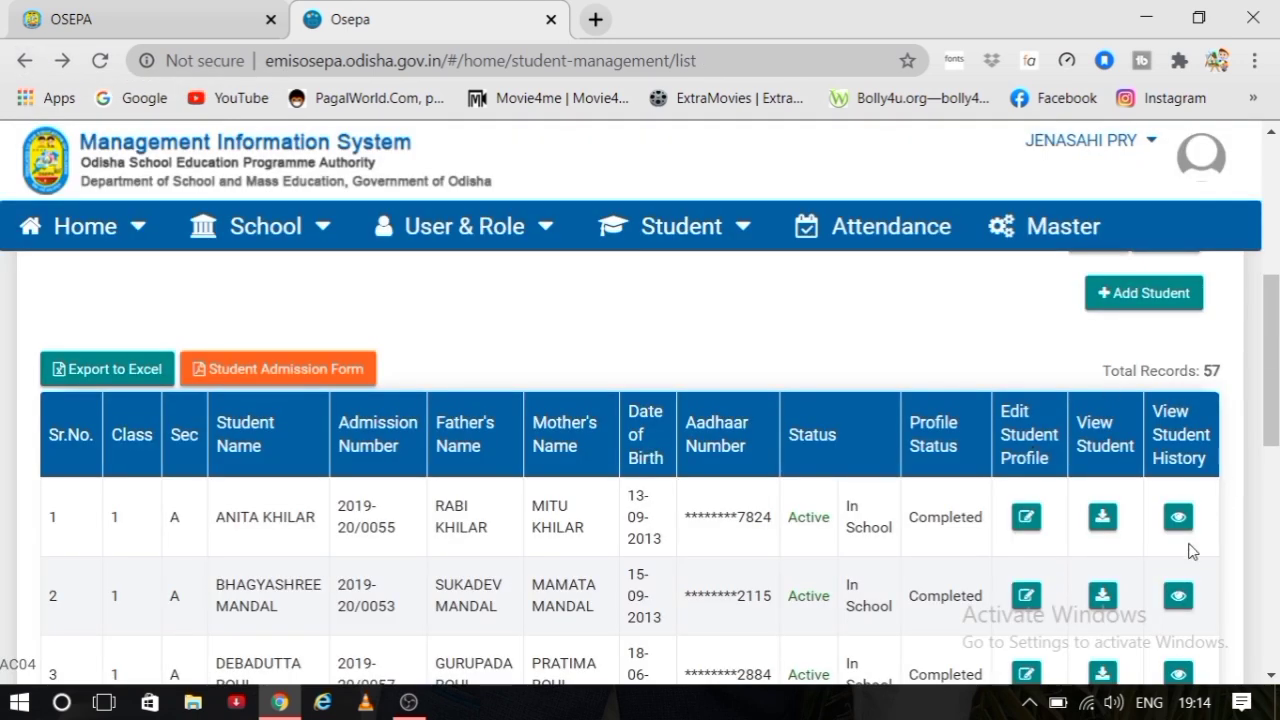
- Open the Transfer Student page from the student transfer functions
click(662, 230)
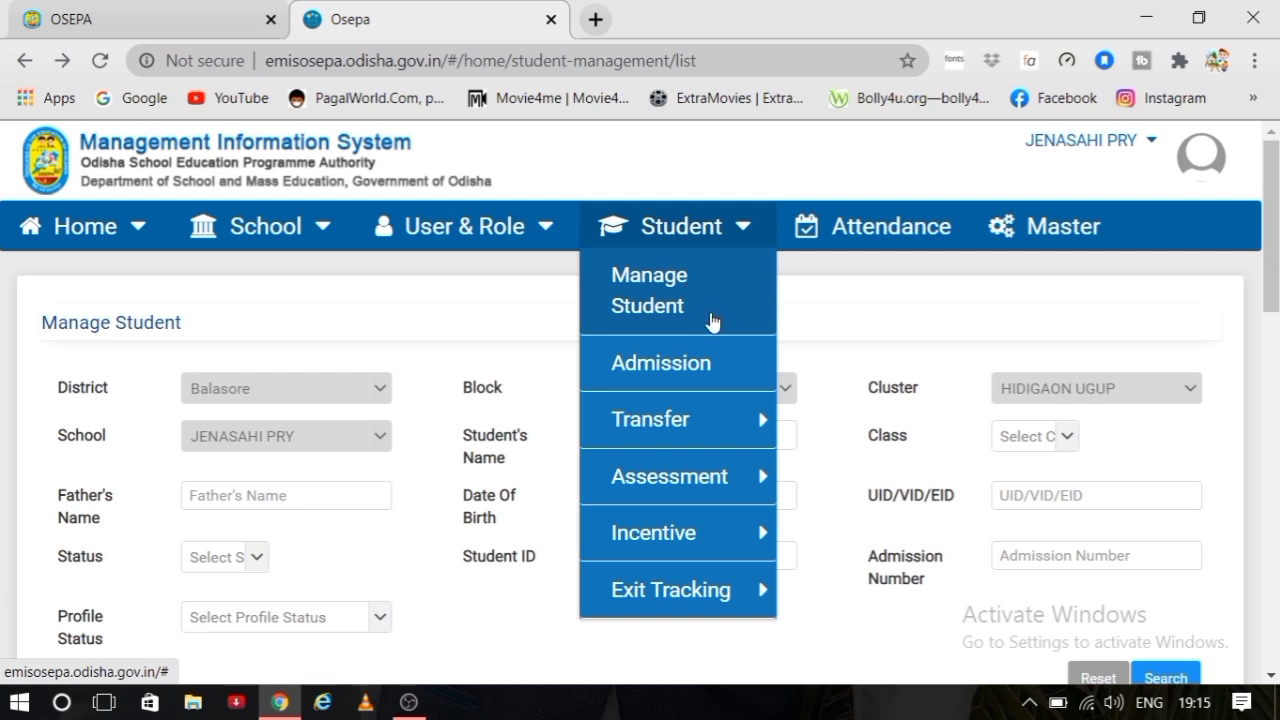
mouse_move(723, 421)
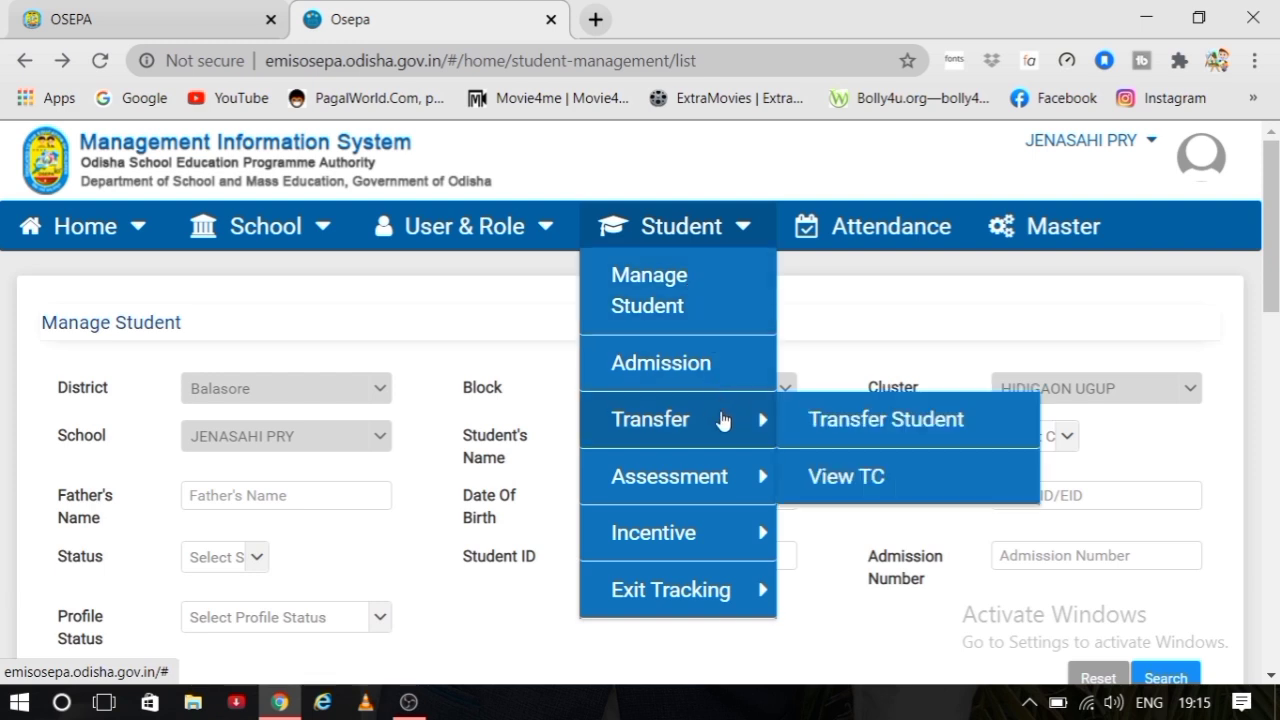
click(834, 418)
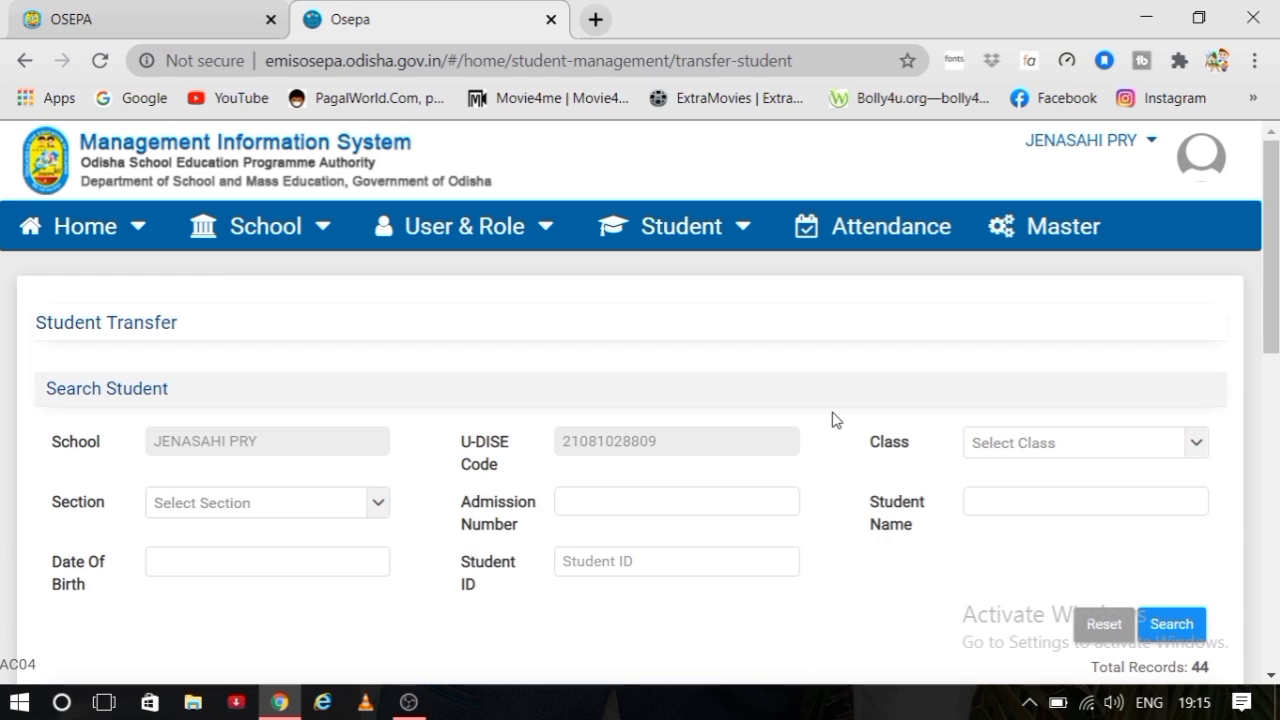
- Examine the character and TC reason options for the first student and the certificate generation controls below the transfer list
drag(1278, 195, 1277, 443)
scroll(1277, 443, up, 2)
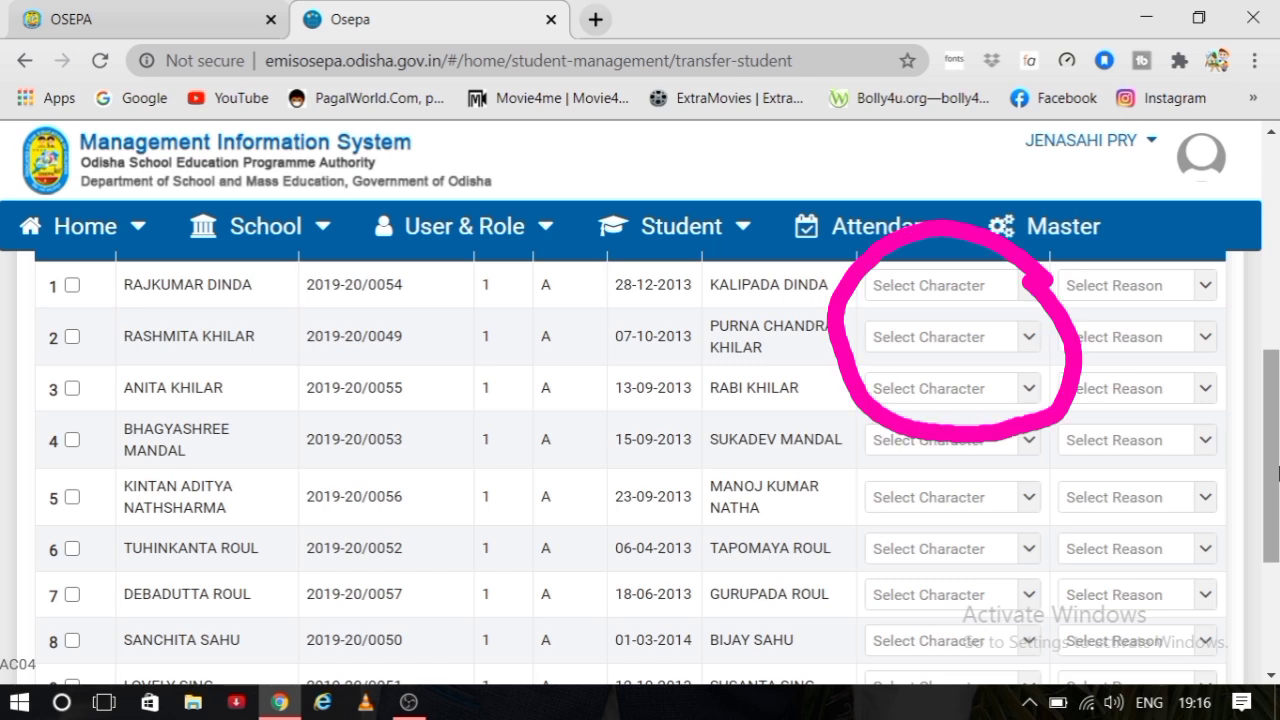
click(1022, 297)
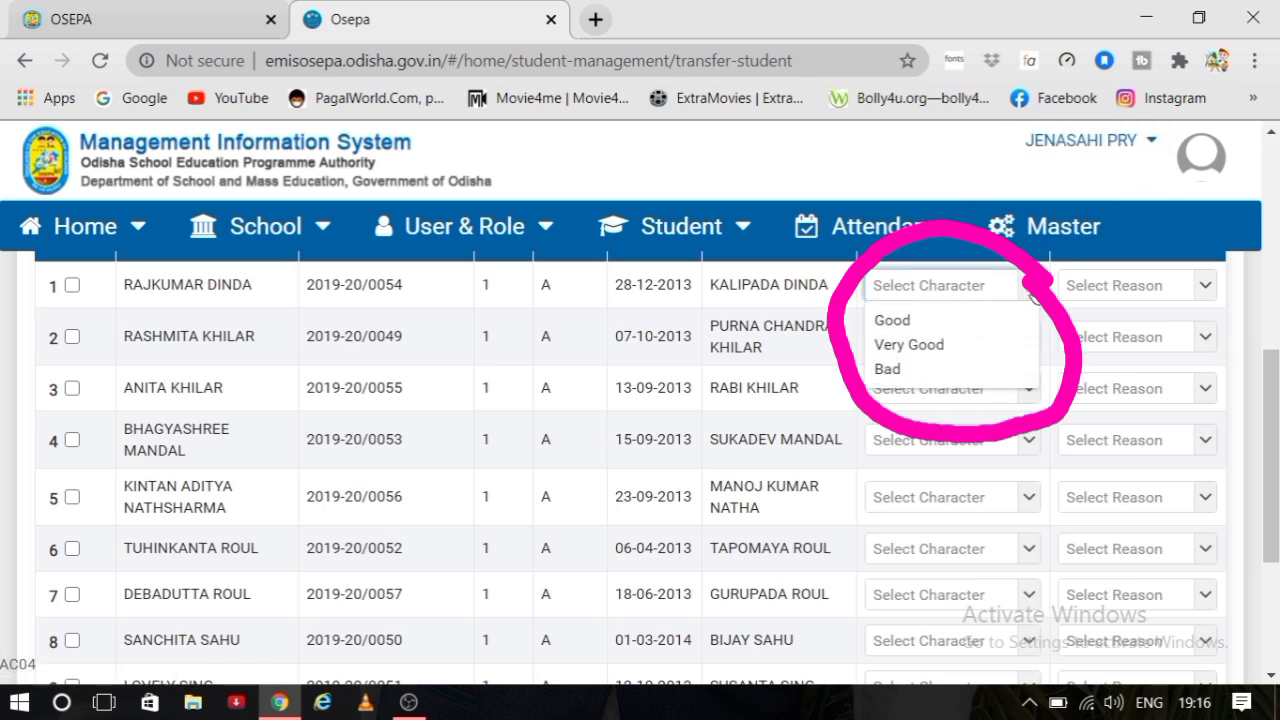
click(1034, 290)
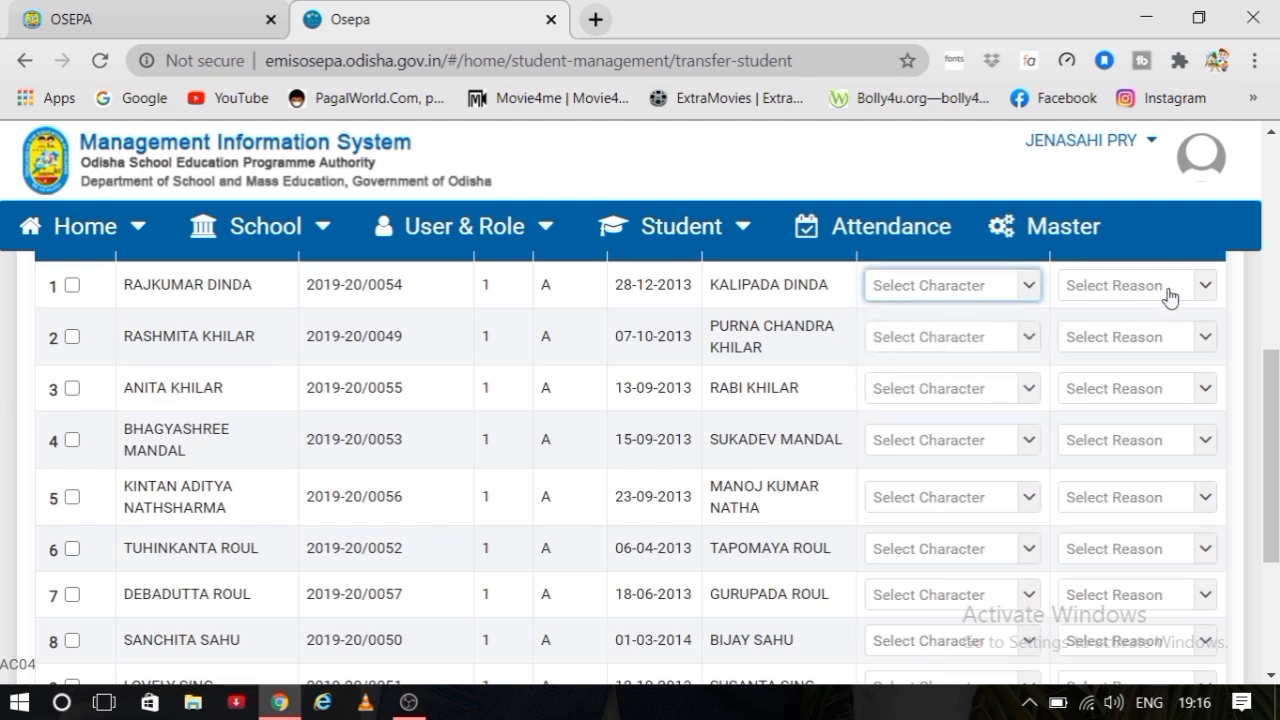
click(1205, 290)
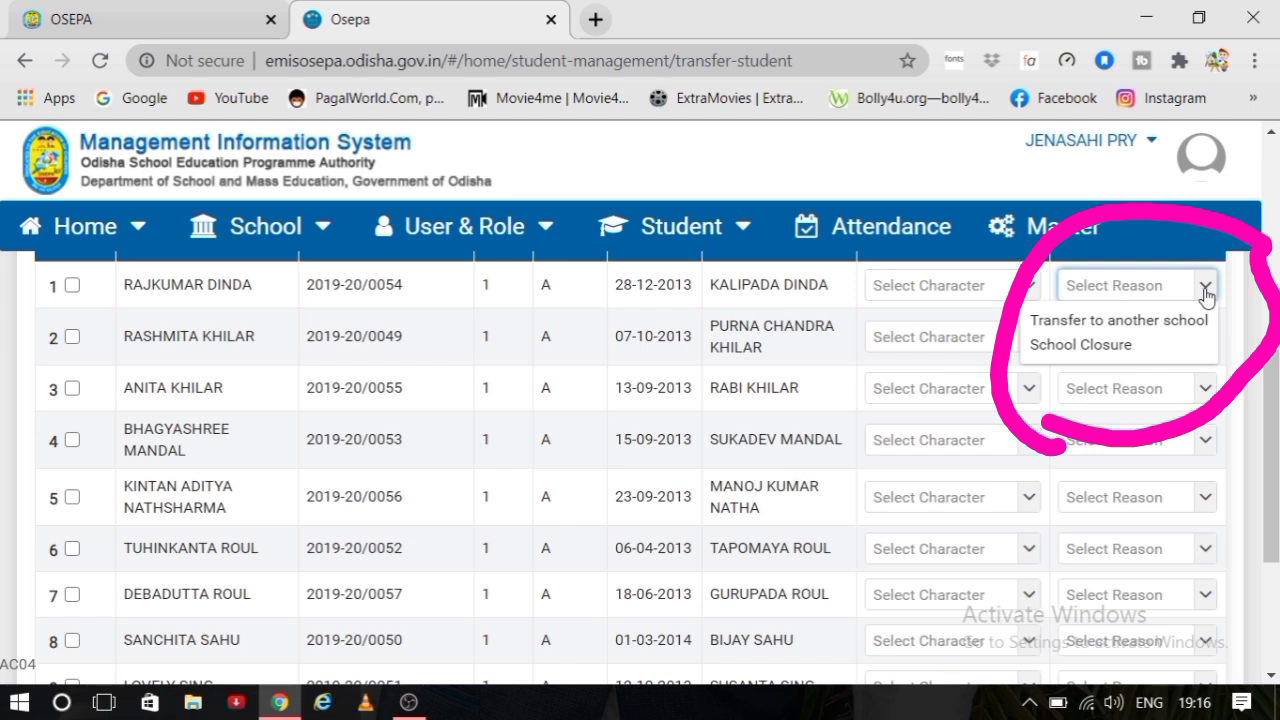
click(1206, 288)
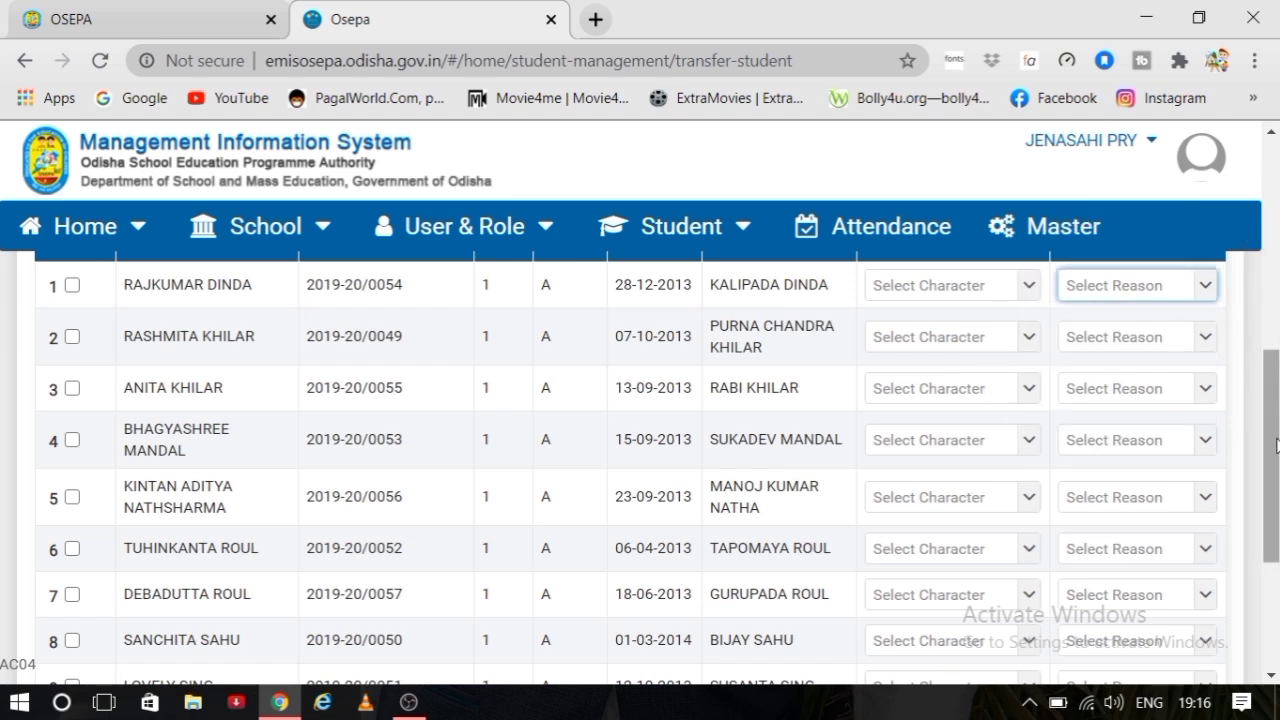
drag(1266, 394, 1266, 496)
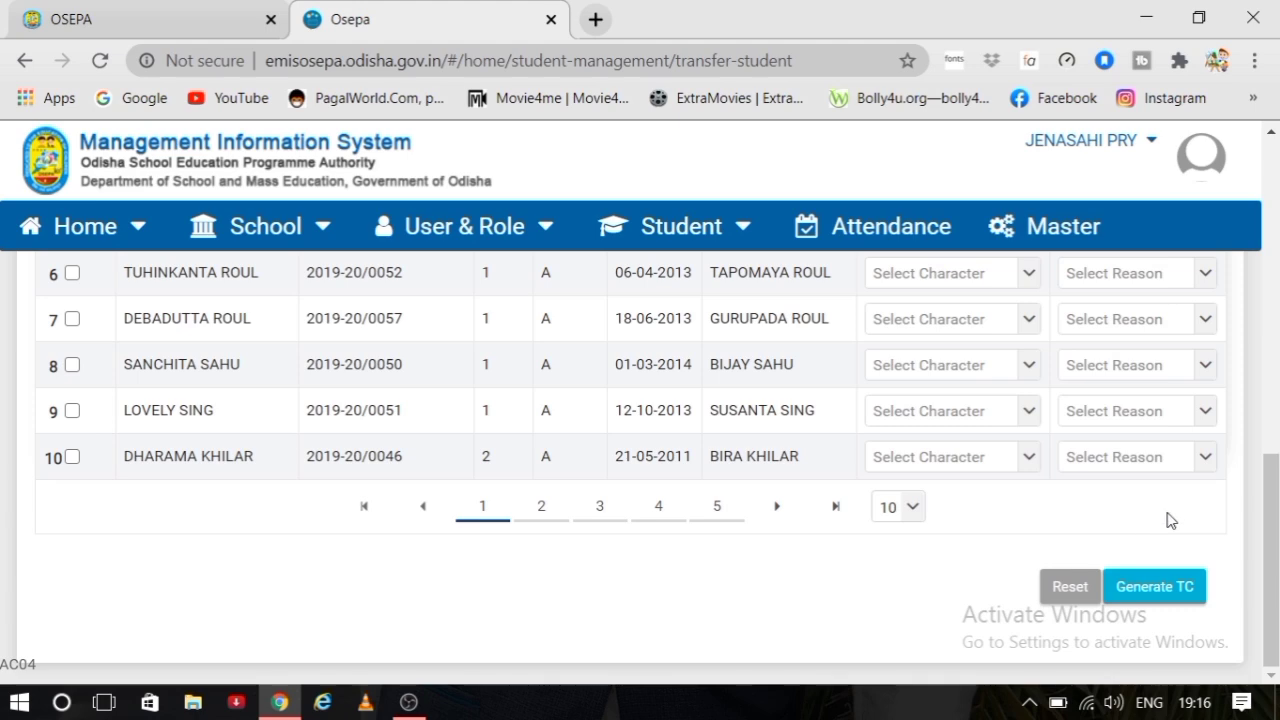
mouse_move(1278, 603)
mouse_down()
mouse_move(1278, 400)
mouse_move(1278, 635)
mouse_up()
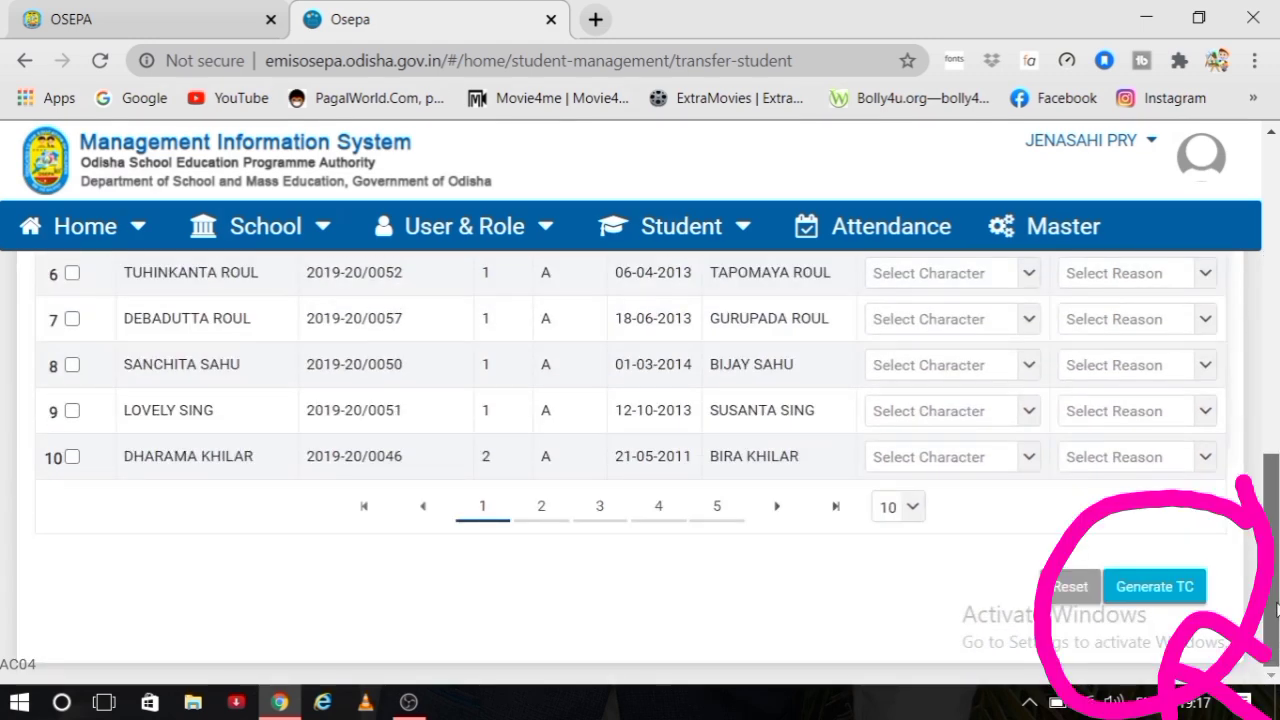
mouse_move(1276, 610)
mouse_down()
mouse_move(1270, 330)
mouse_move(1273, 568)
mouse_move(1272, 395)
mouse_up()
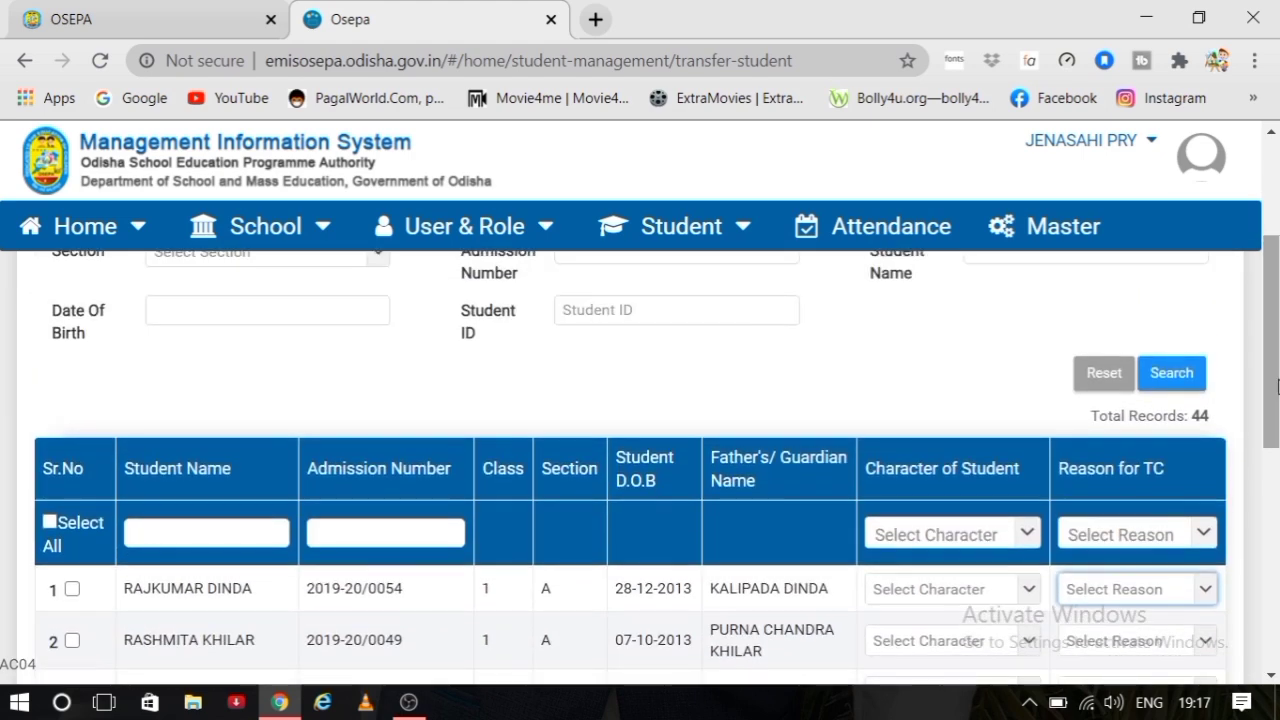
- Open the Download TC page from the student transfer functions and bring up its list of transferred students
click(716, 249)
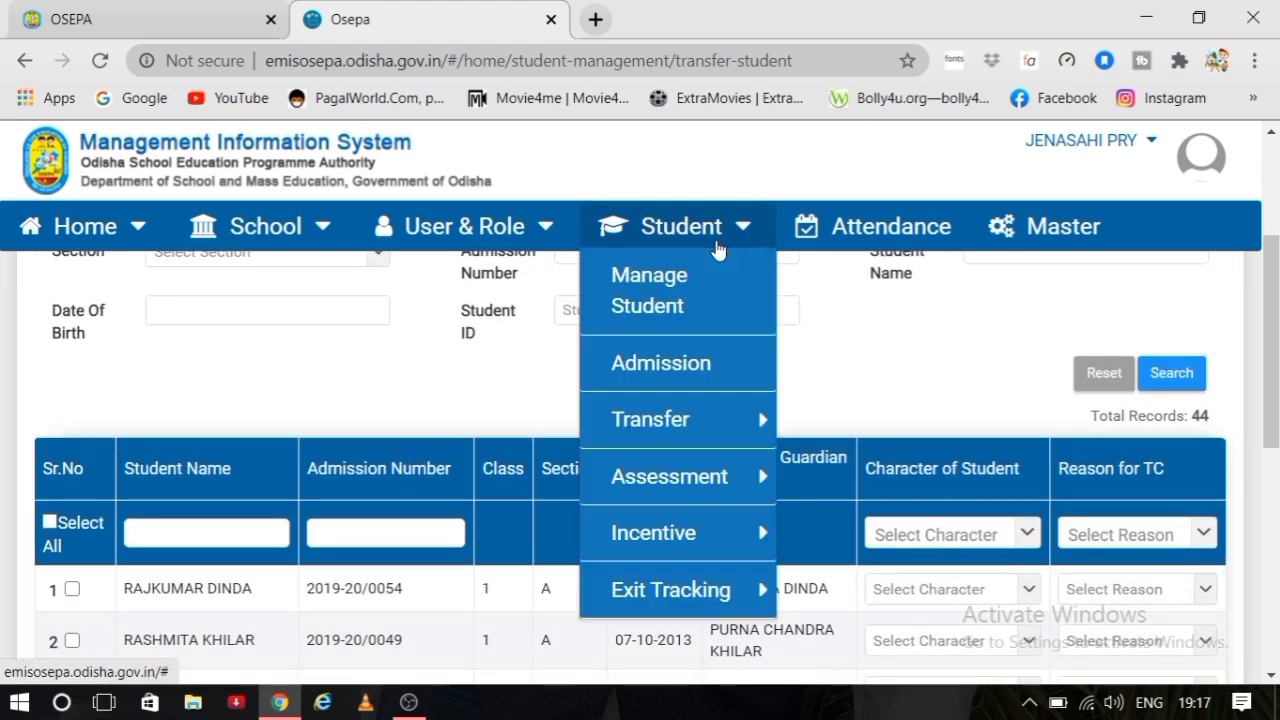
mouse_move(759, 461)
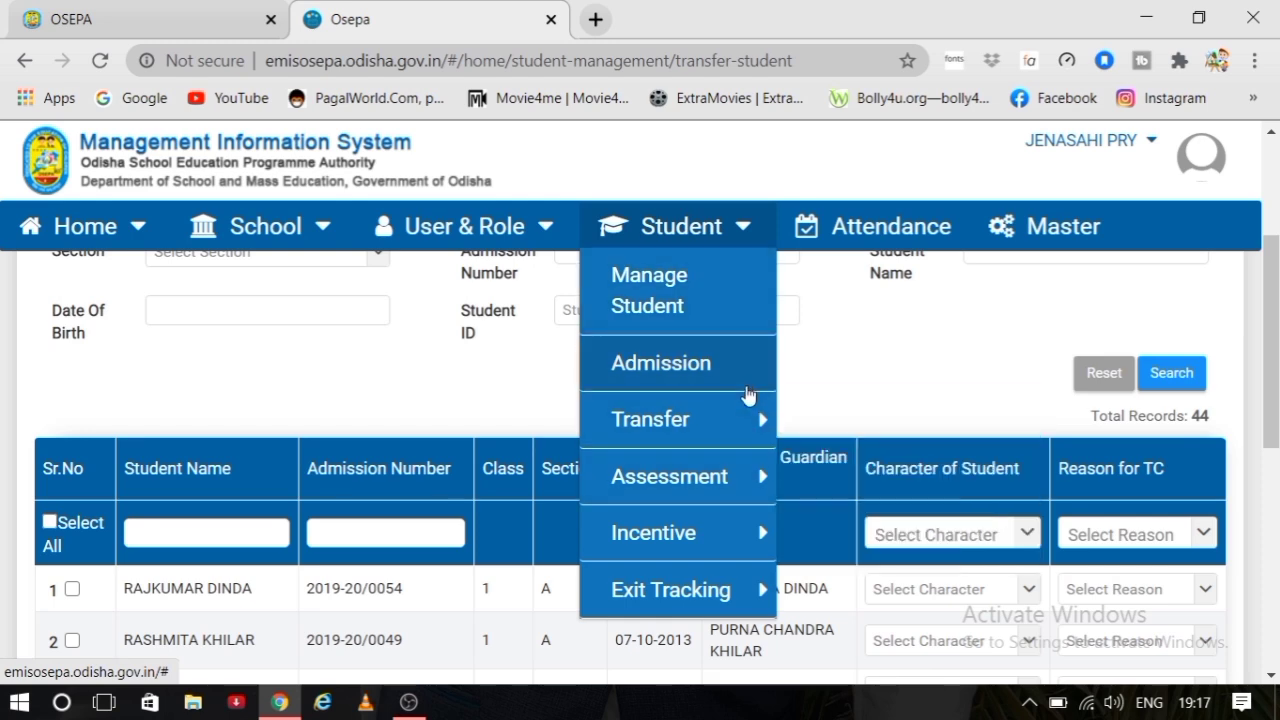
mouse_move(750, 405)
click(865, 480)
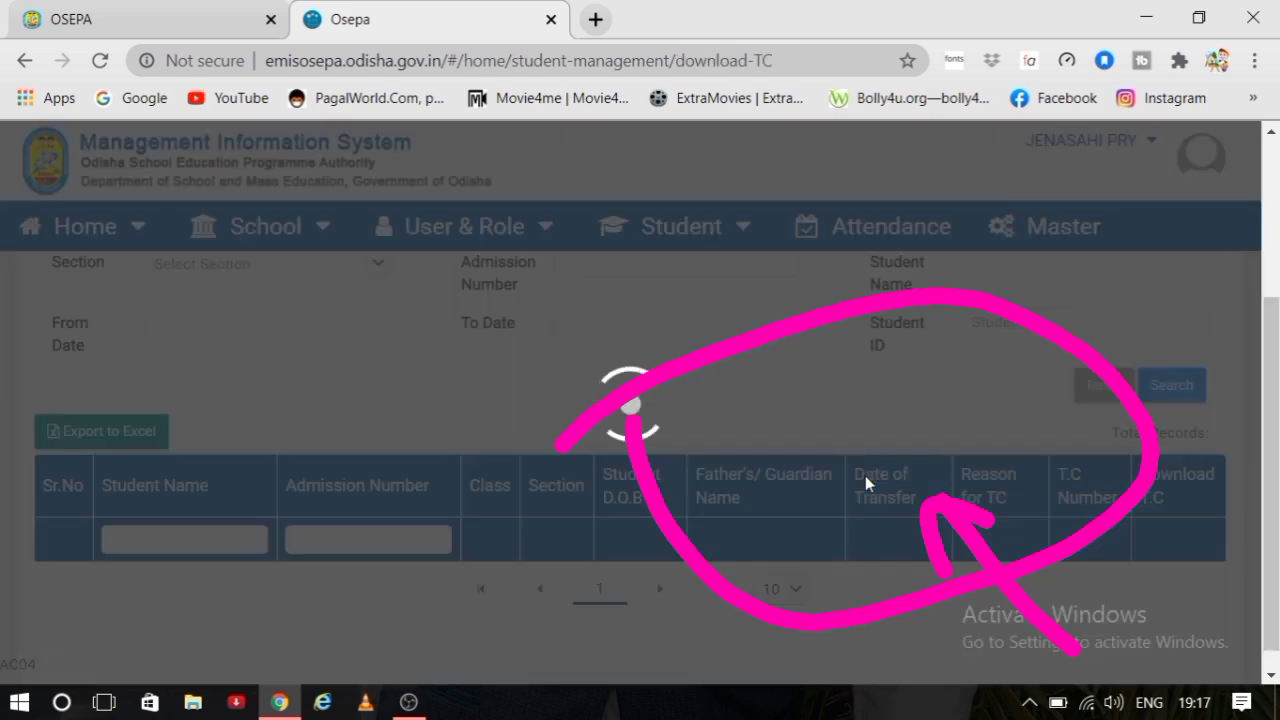
scroll(865, 475, down, 2)
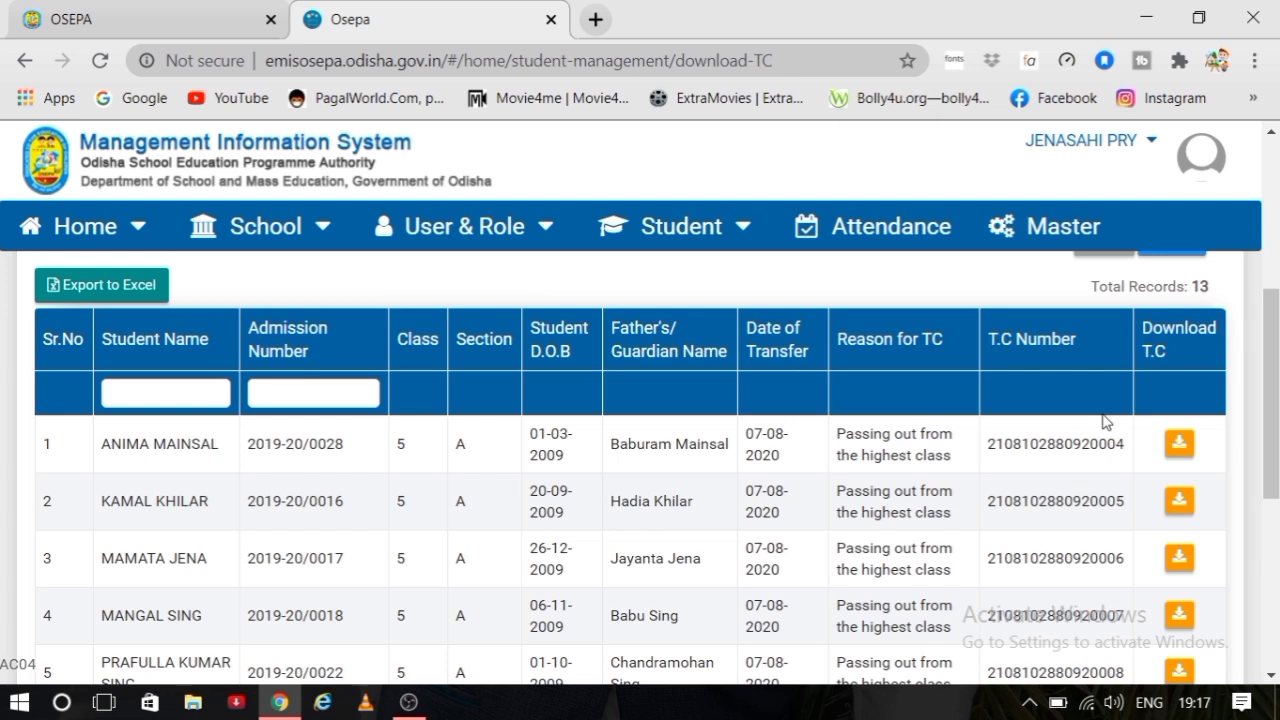
- Download the first listed student's transfer certificate, open the PDF to review it and close it again
click(1177, 445)
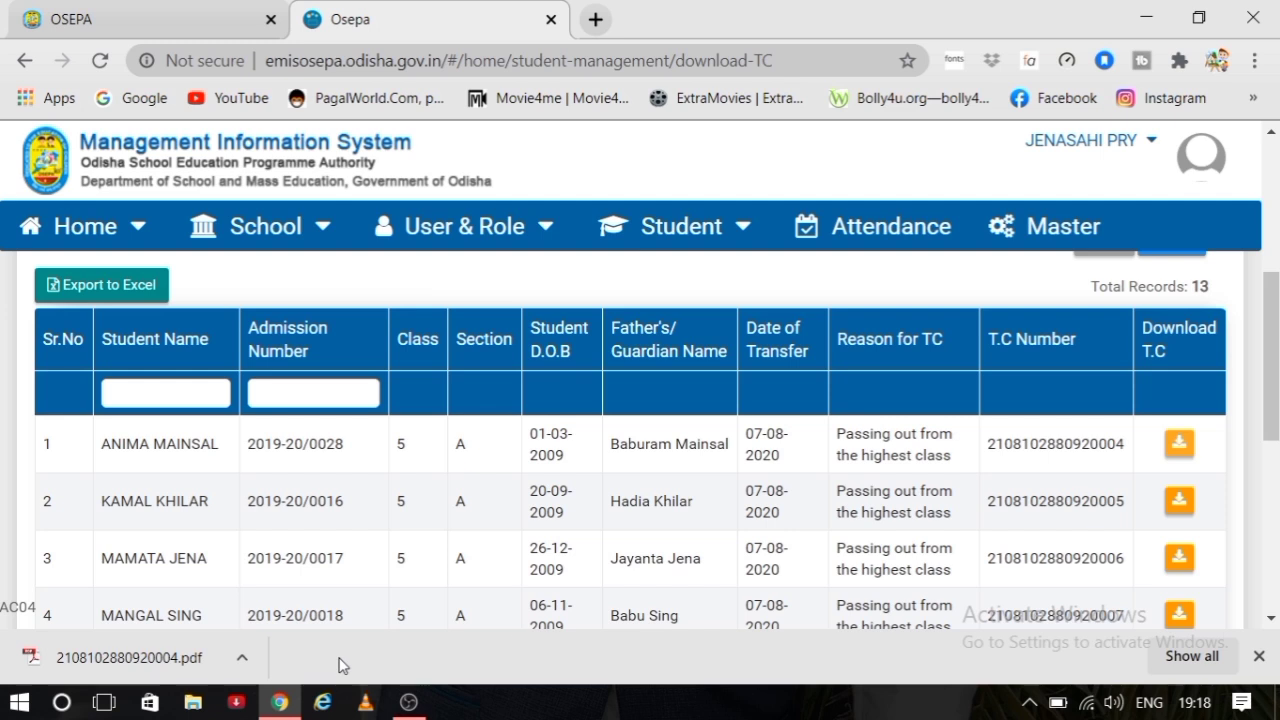
click(137, 662)
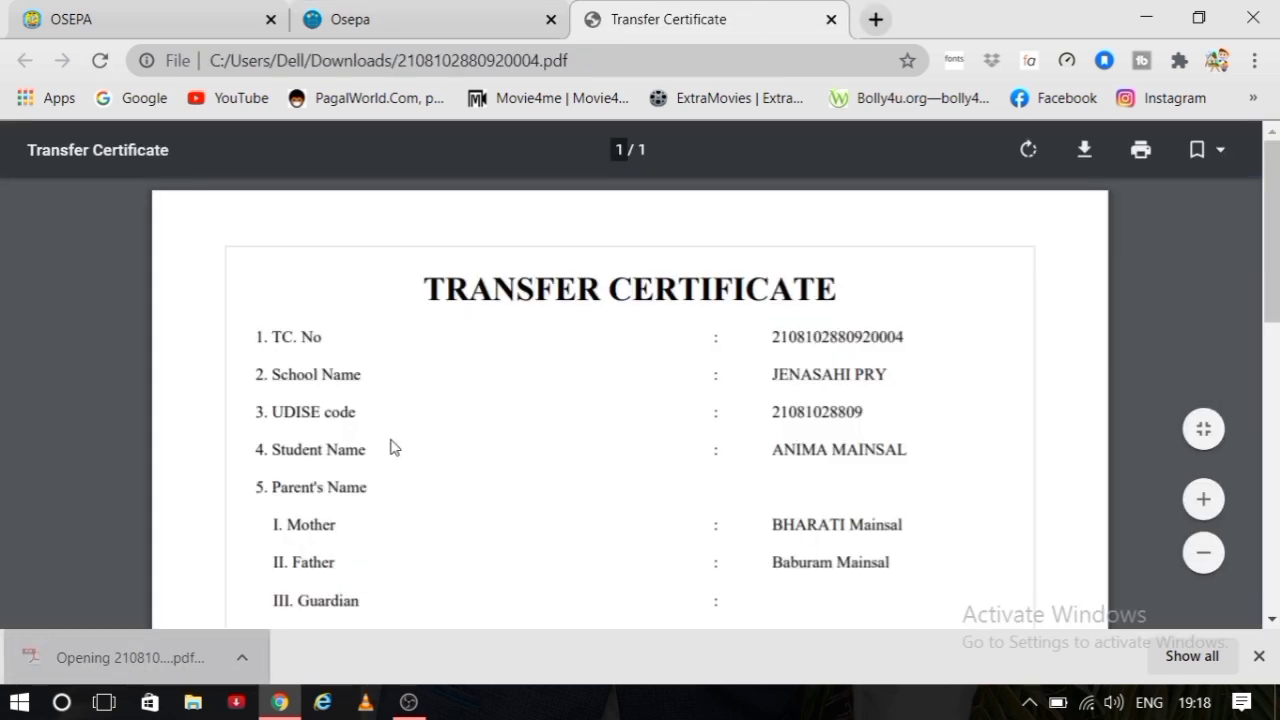
scroll(391, 449, down, 1)
scroll(1278, 266, up, 1)
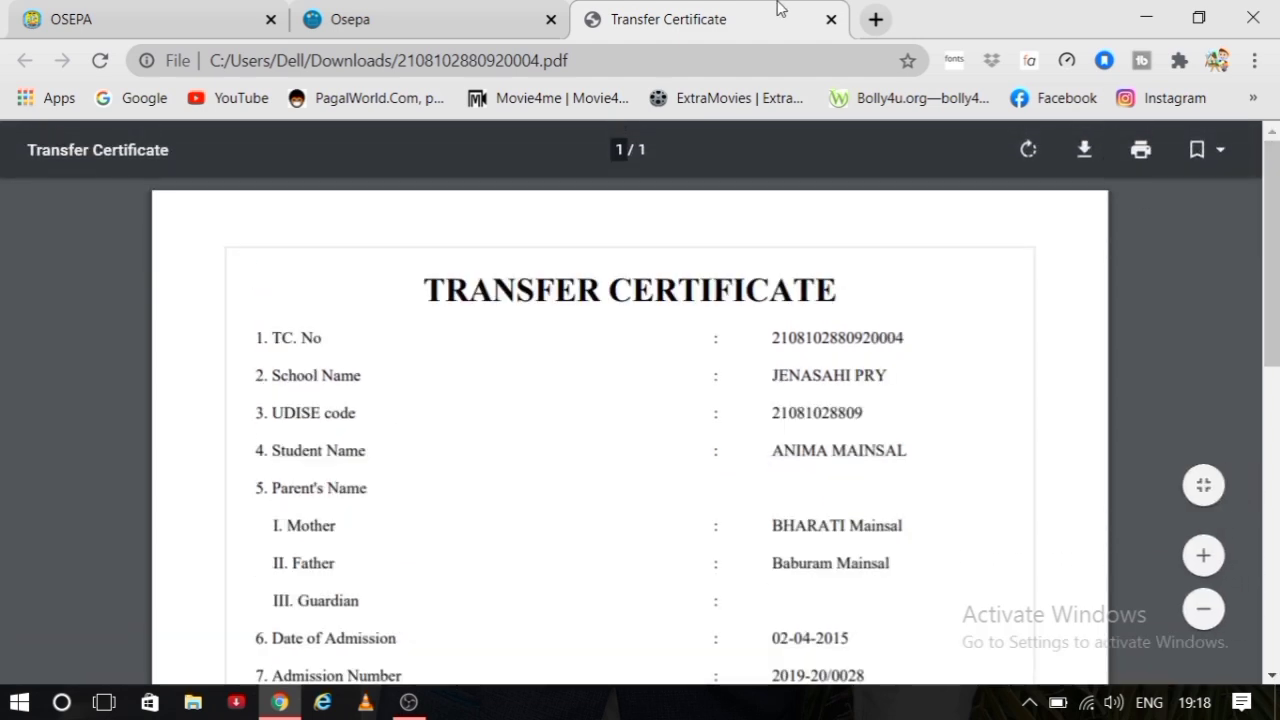
click(831, 19)
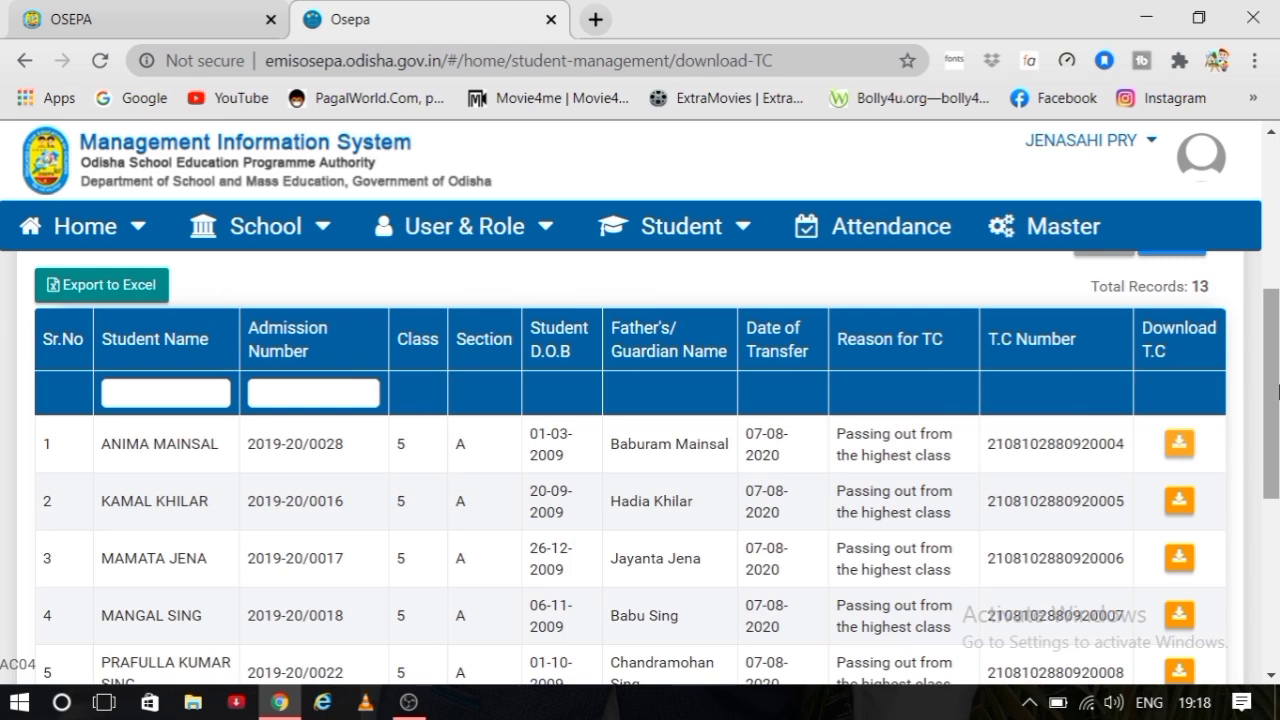
- Open the Assessment 1 page from the student assessment functions
drag(1278, 392, 1275, 333)
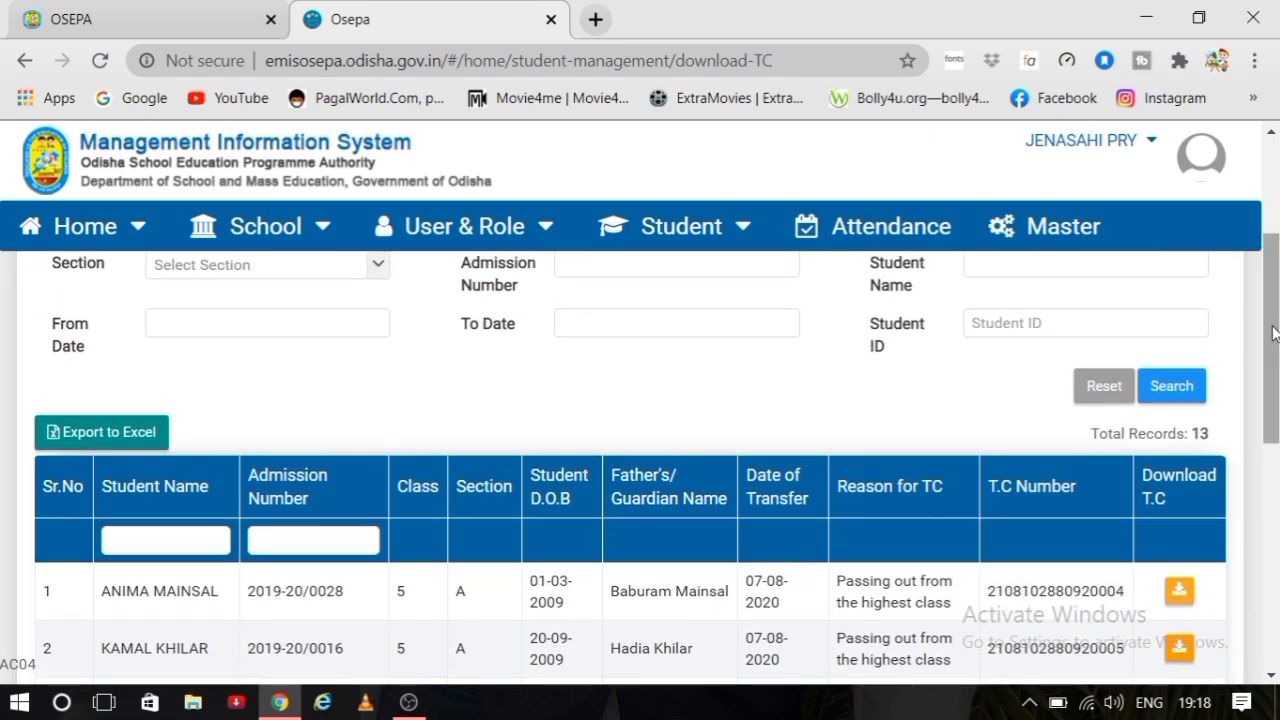
click(727, 233)
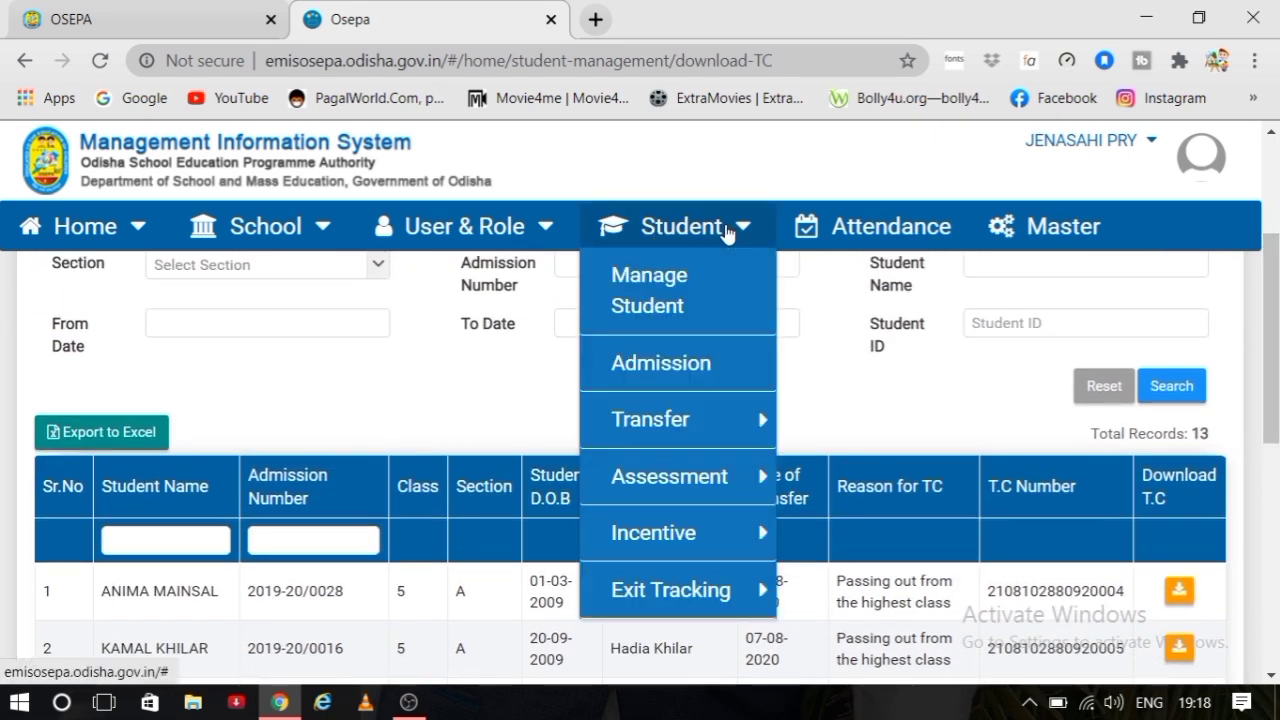
mouse_move(733, 477)
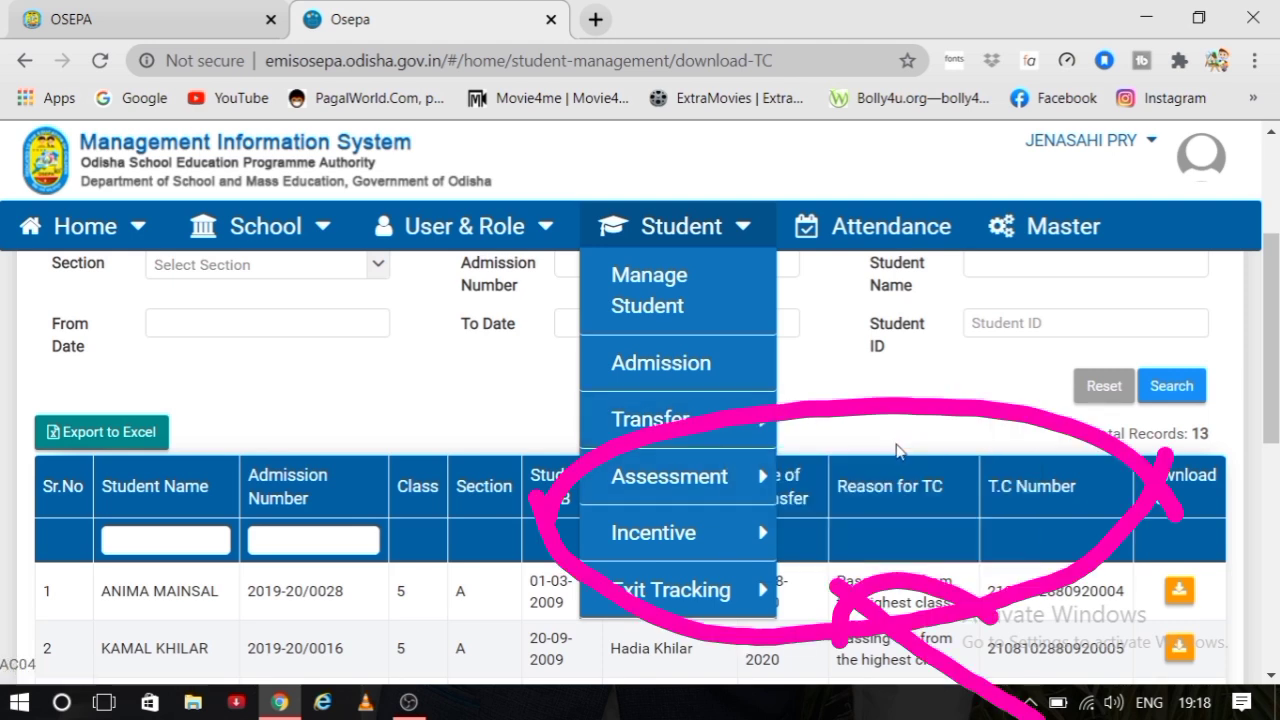
mouse_move(760, 500)
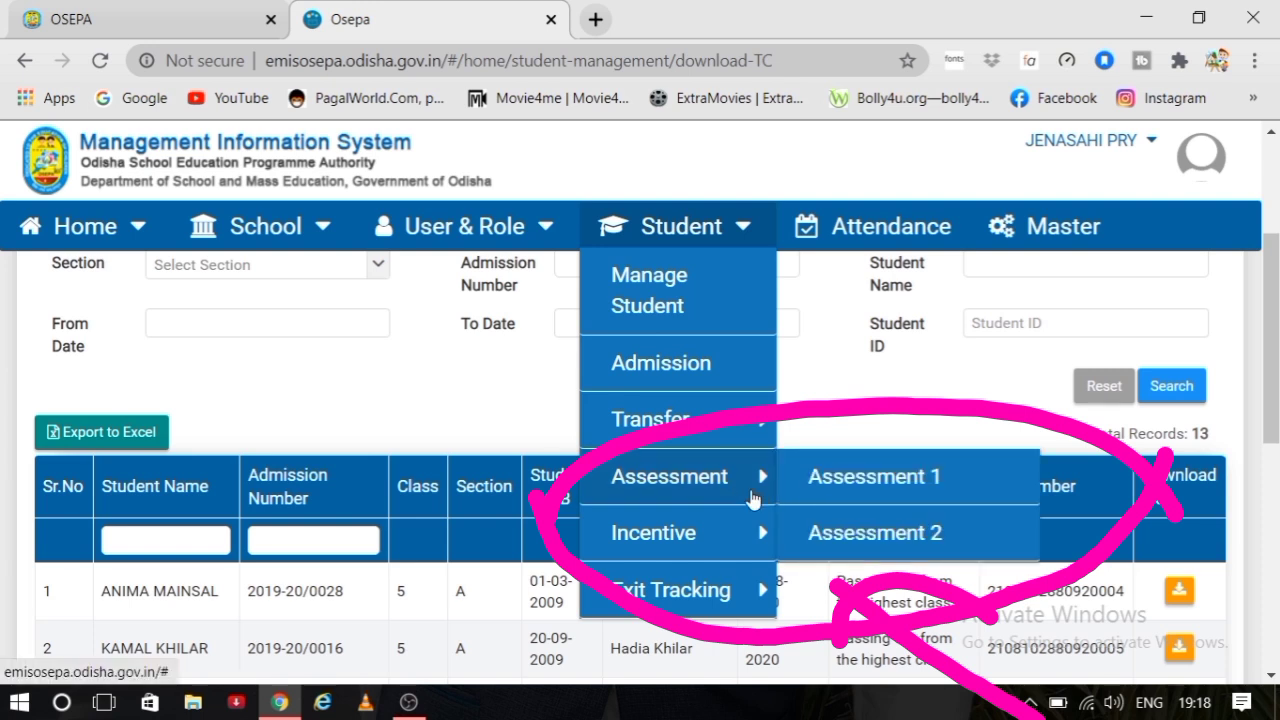
click(843, 484)
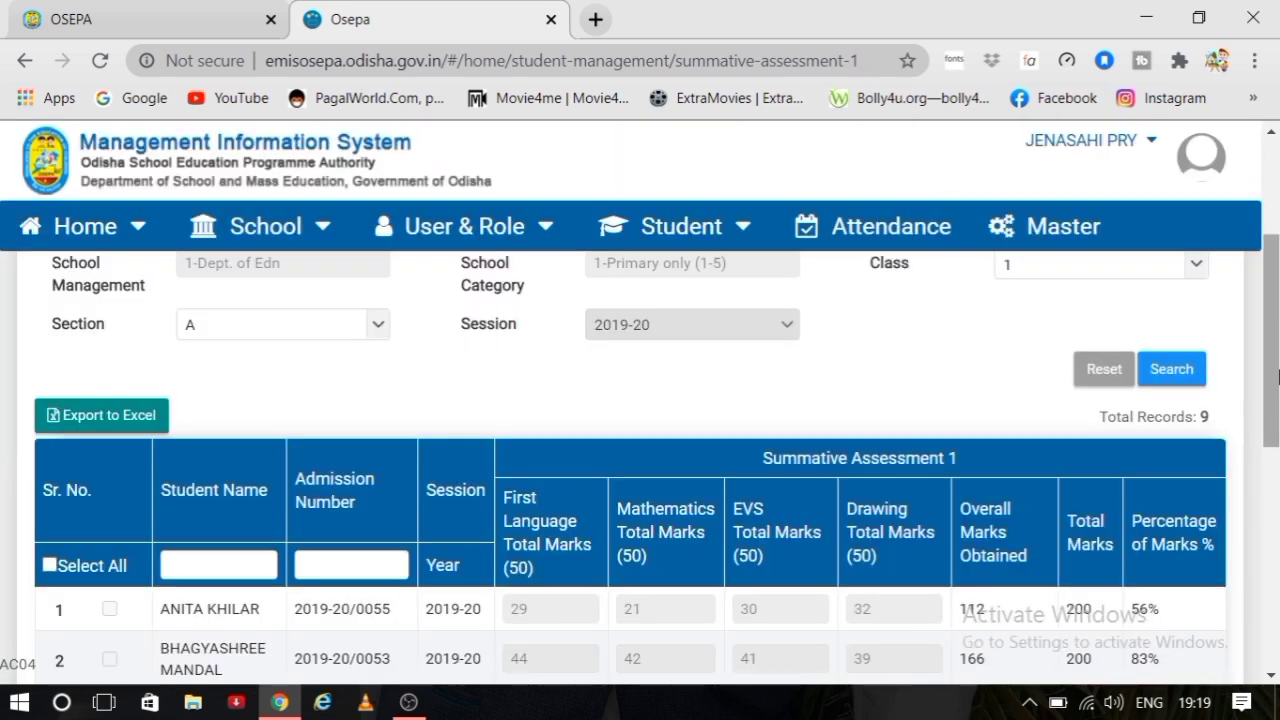
- Review the Summative Assessment 1 search filters and the students' subject marks for class 1, section A
scroll(1216, 455, up, 1)
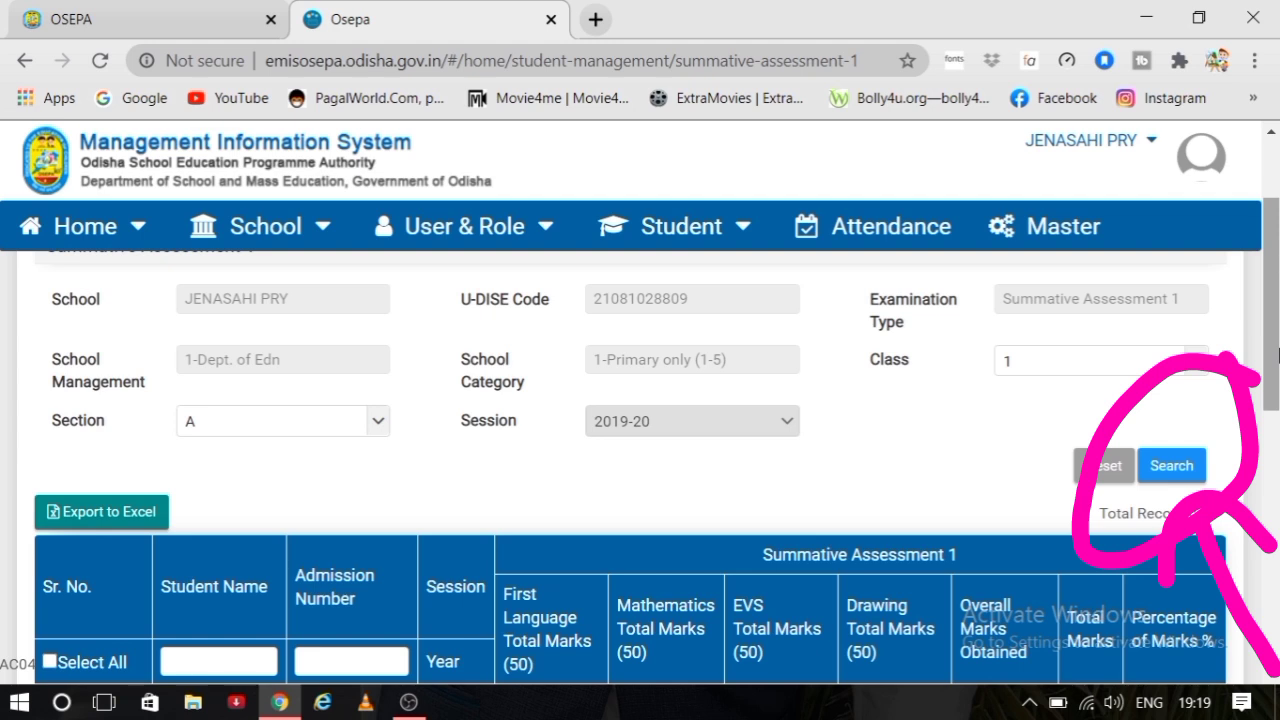
drag(1277, 354, 1277, 479)
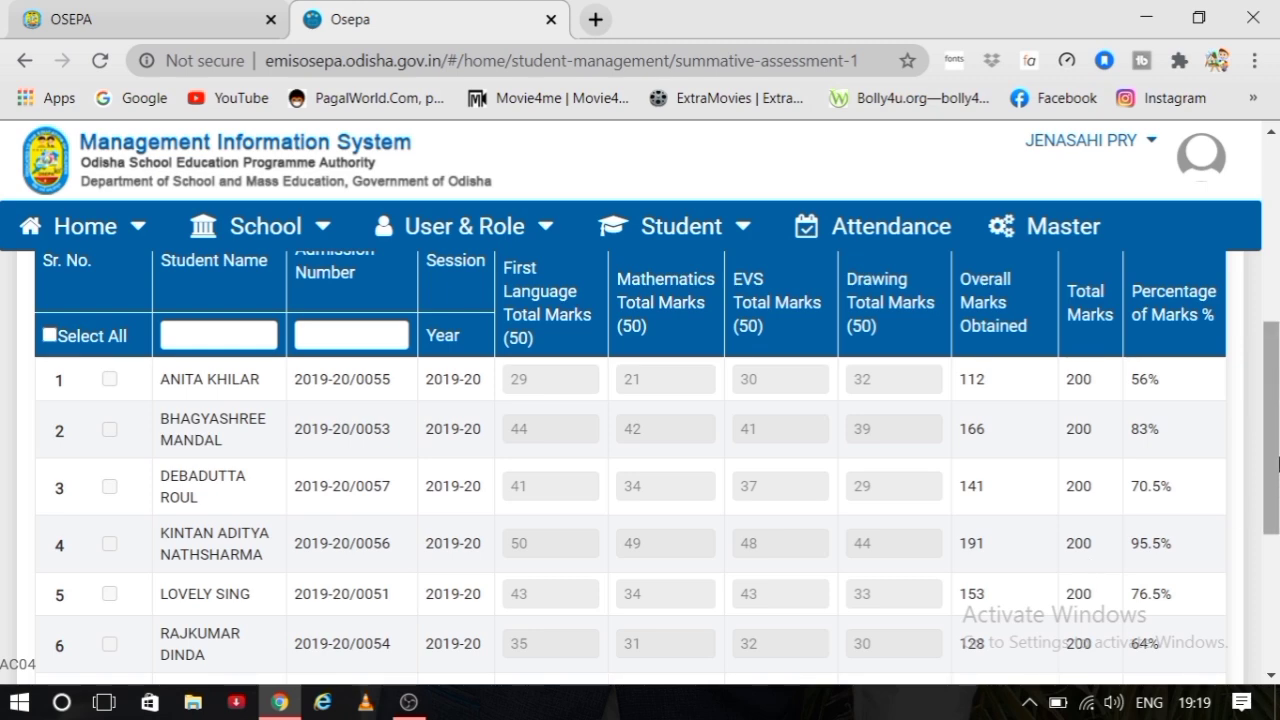
drag(1278, 437, 1277, 580)
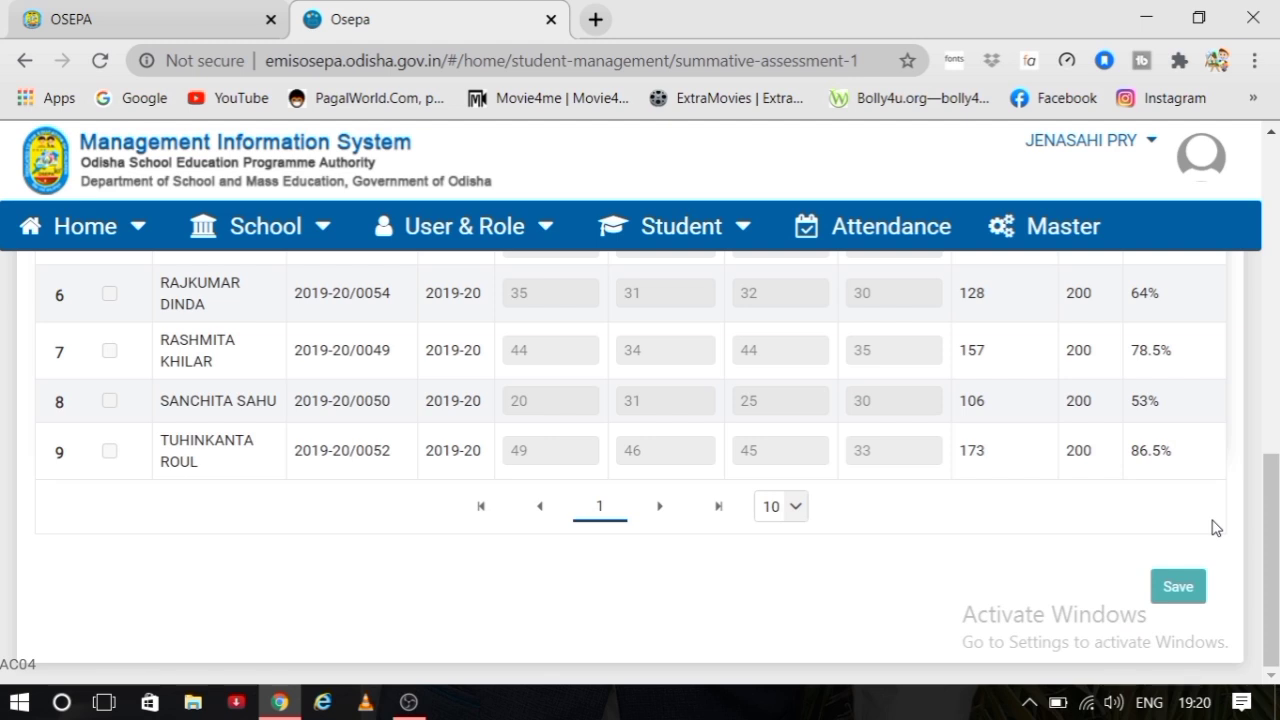
- Look over the assessment and incentive options among the student functions and open the Exit Student page under Exit Tracking
click(709, 226)
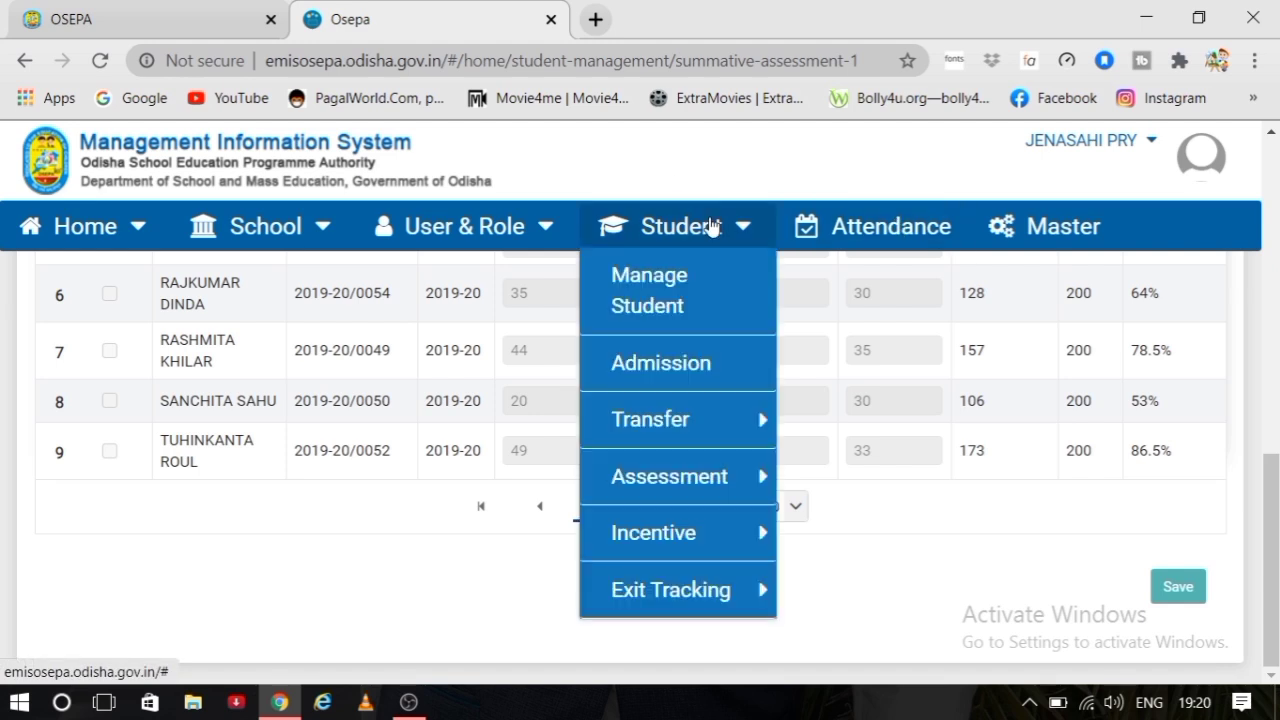
mouse_move(745, 438)
mouse_move(690, 470)
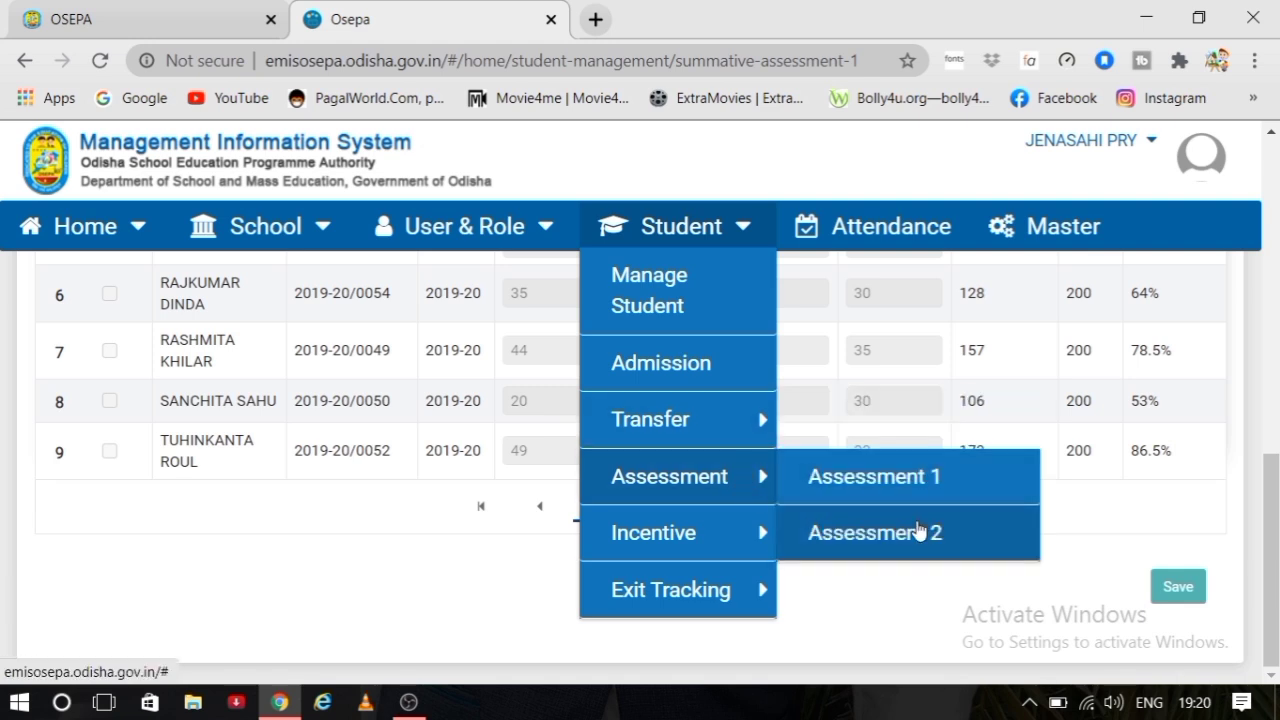
mouse_move(741, 547)
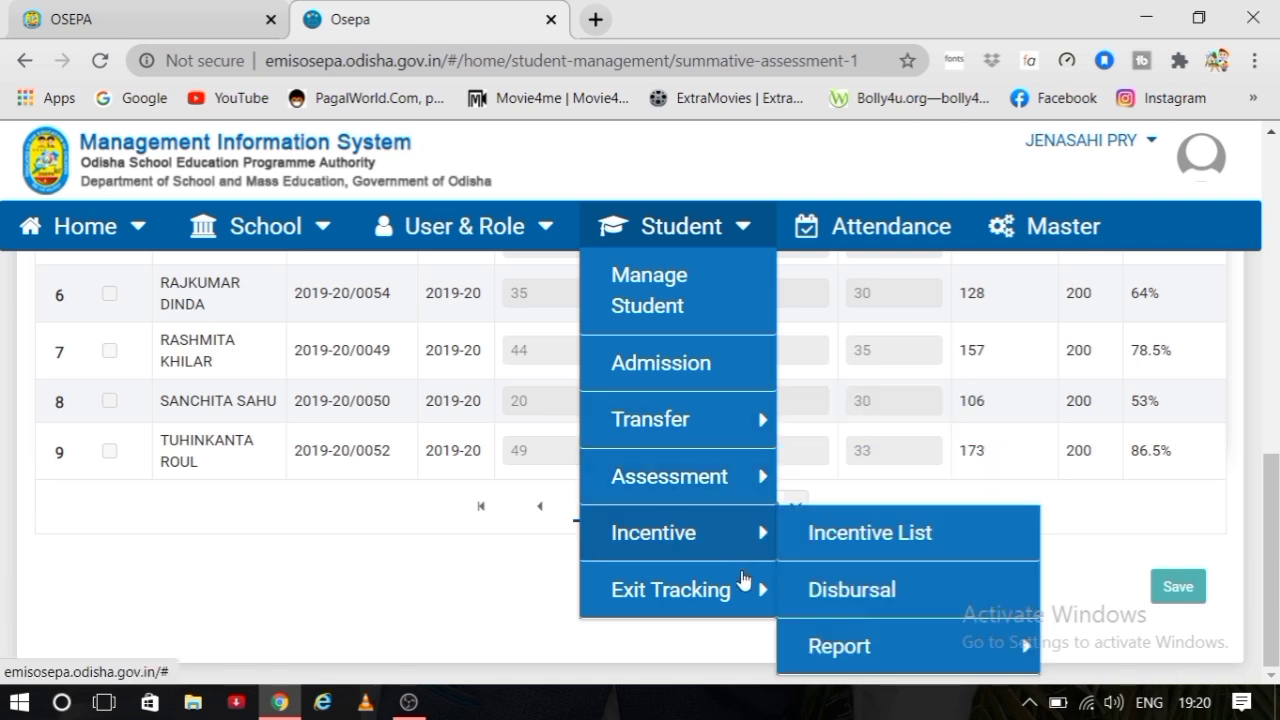
mouse_move(743, 589)
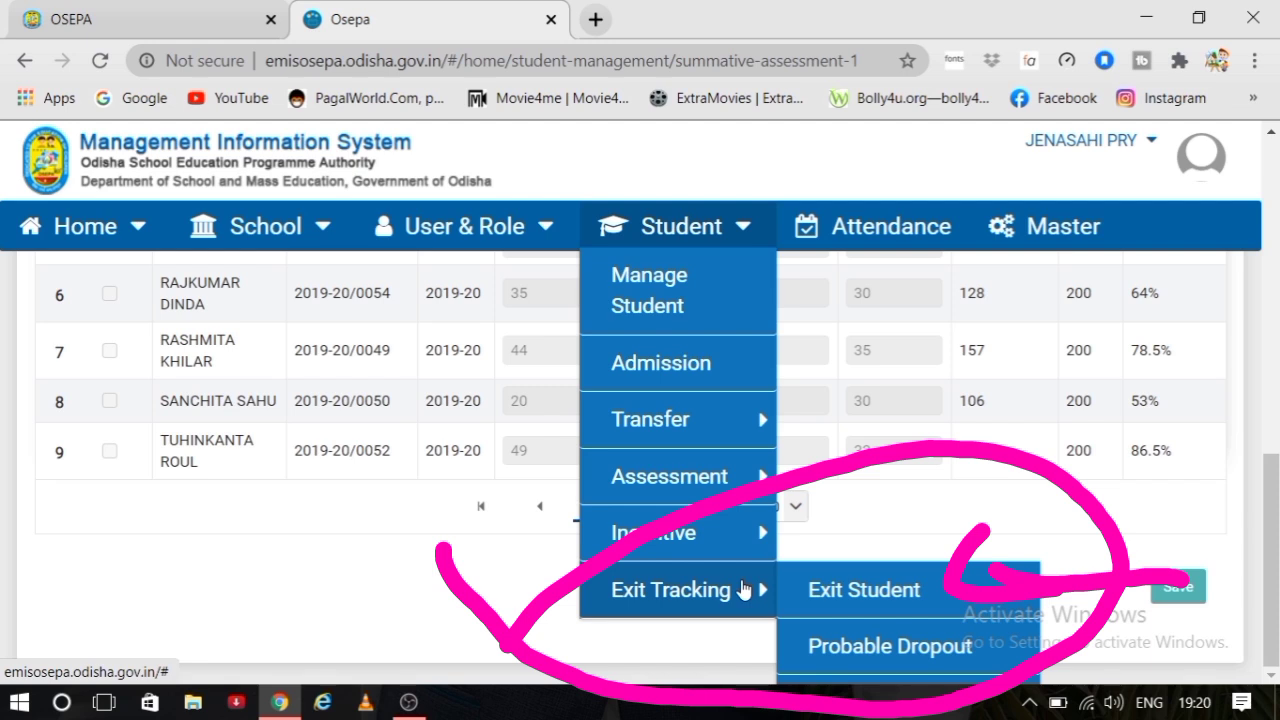
click(837, 605)
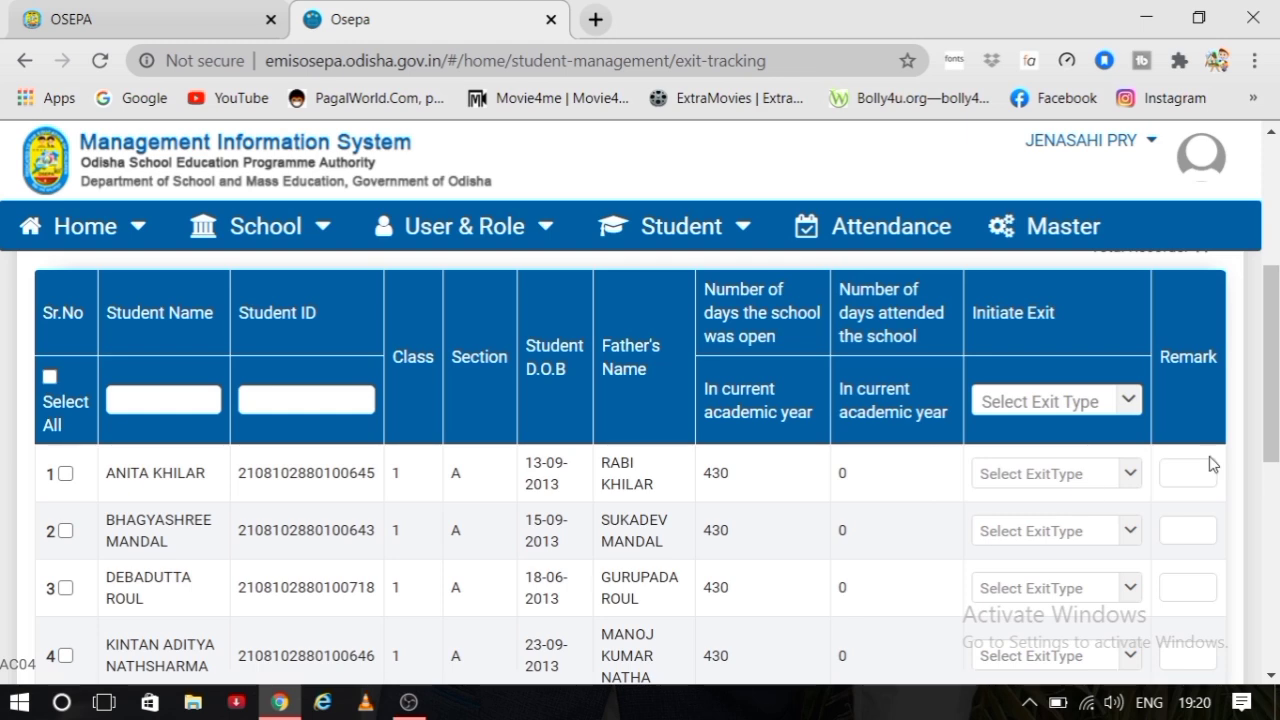
- Browse the exit tracking student list through page 2 and on to page 3
drag(1277, 336, 1277, 537)
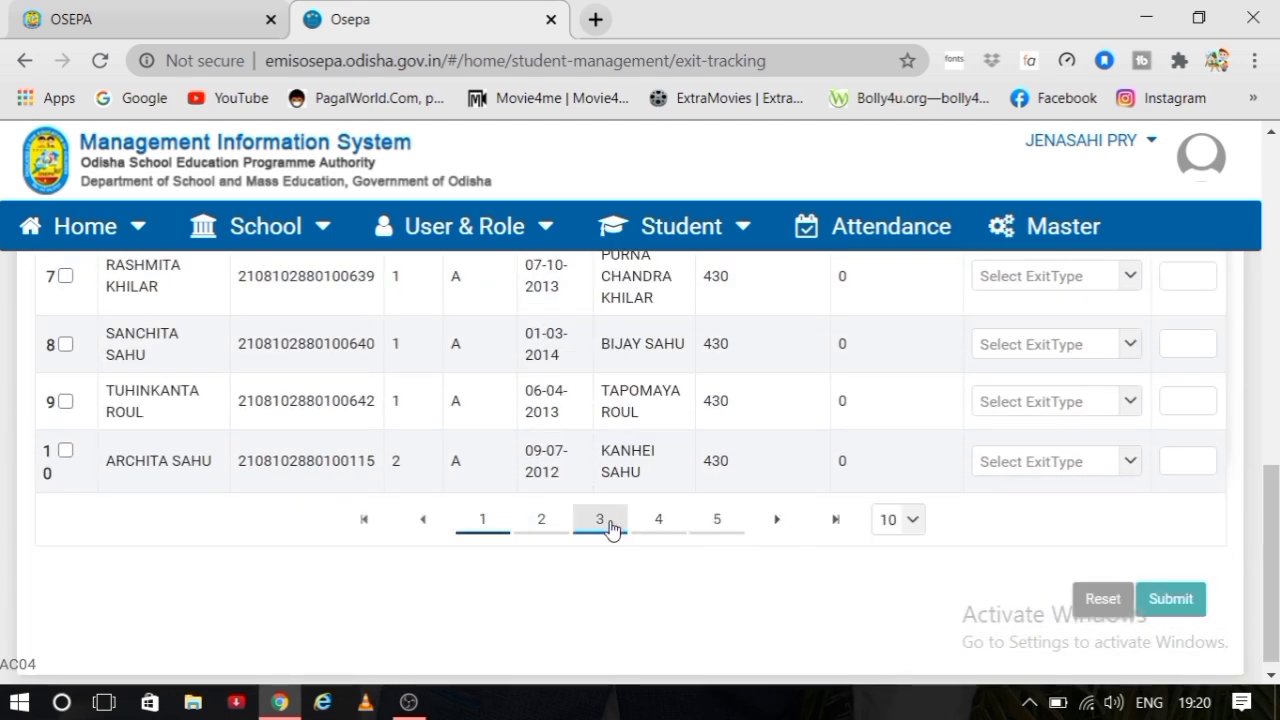
click(541, 519)
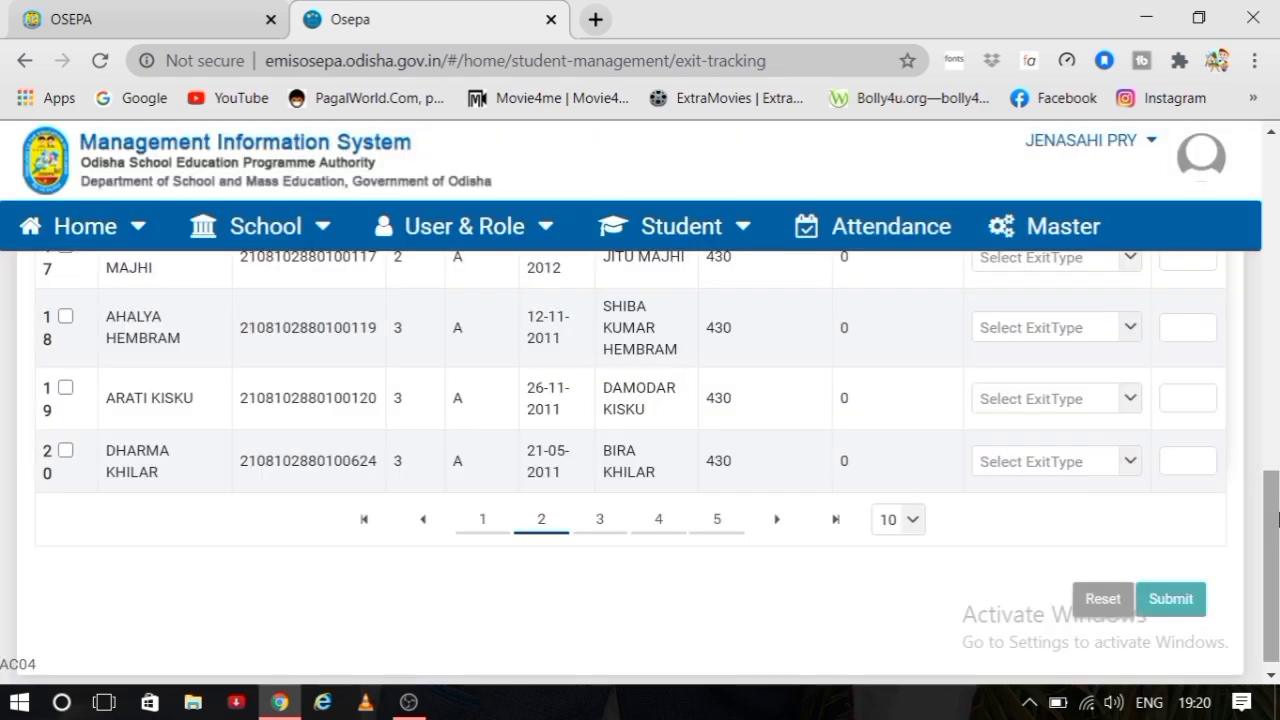
drag(1277, 512, 1277, 570)
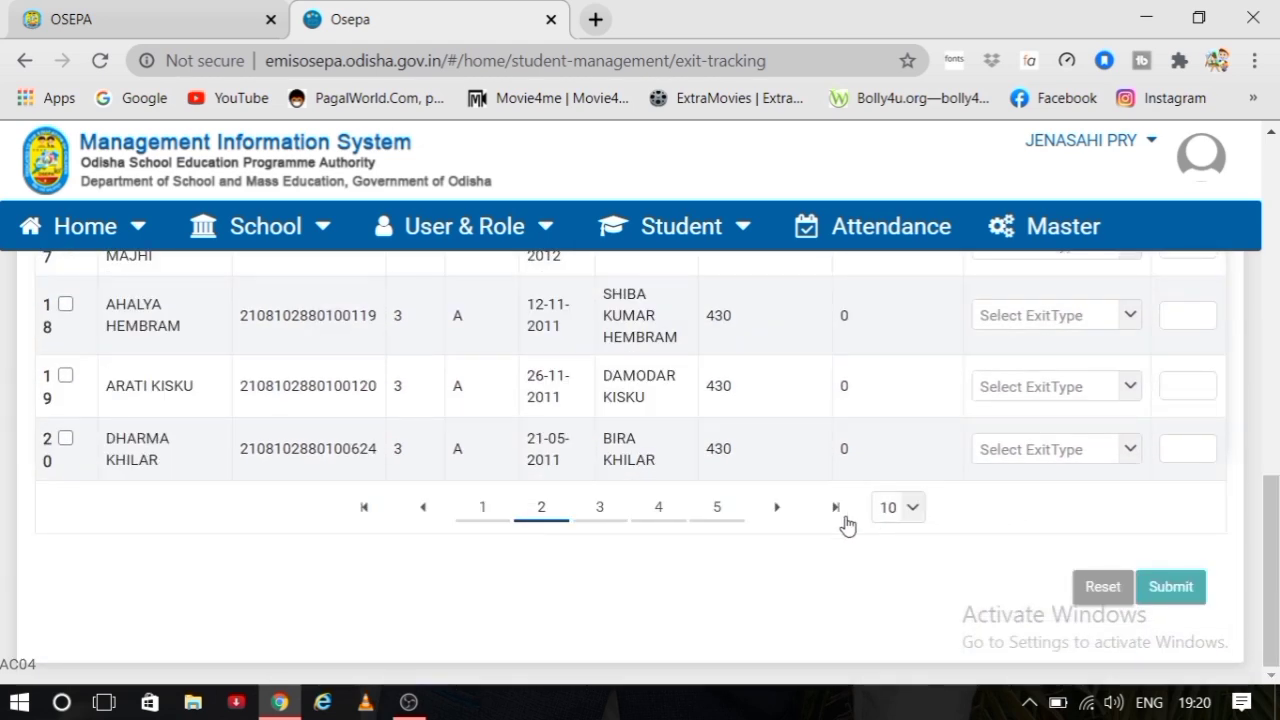
click(600, 508)
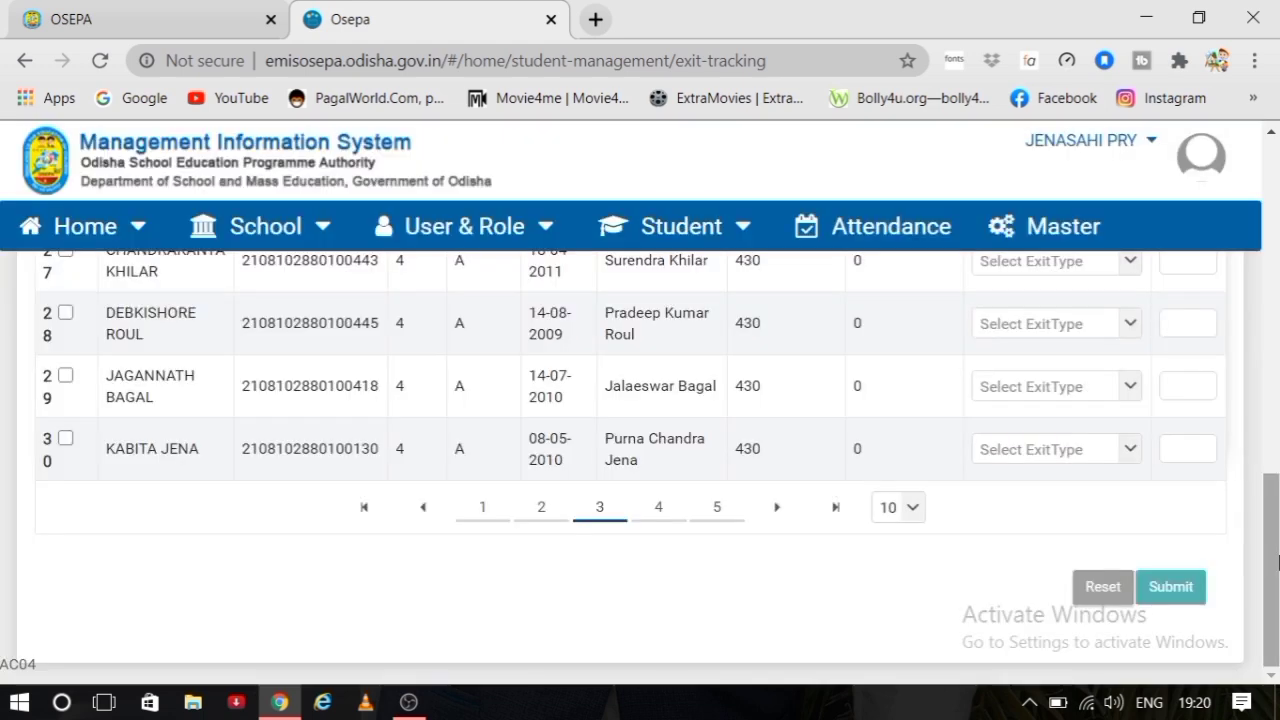
- Select the student in row 24, set the exit type to Fake and submit the exit
drag(1278, 561, 1278, 415)
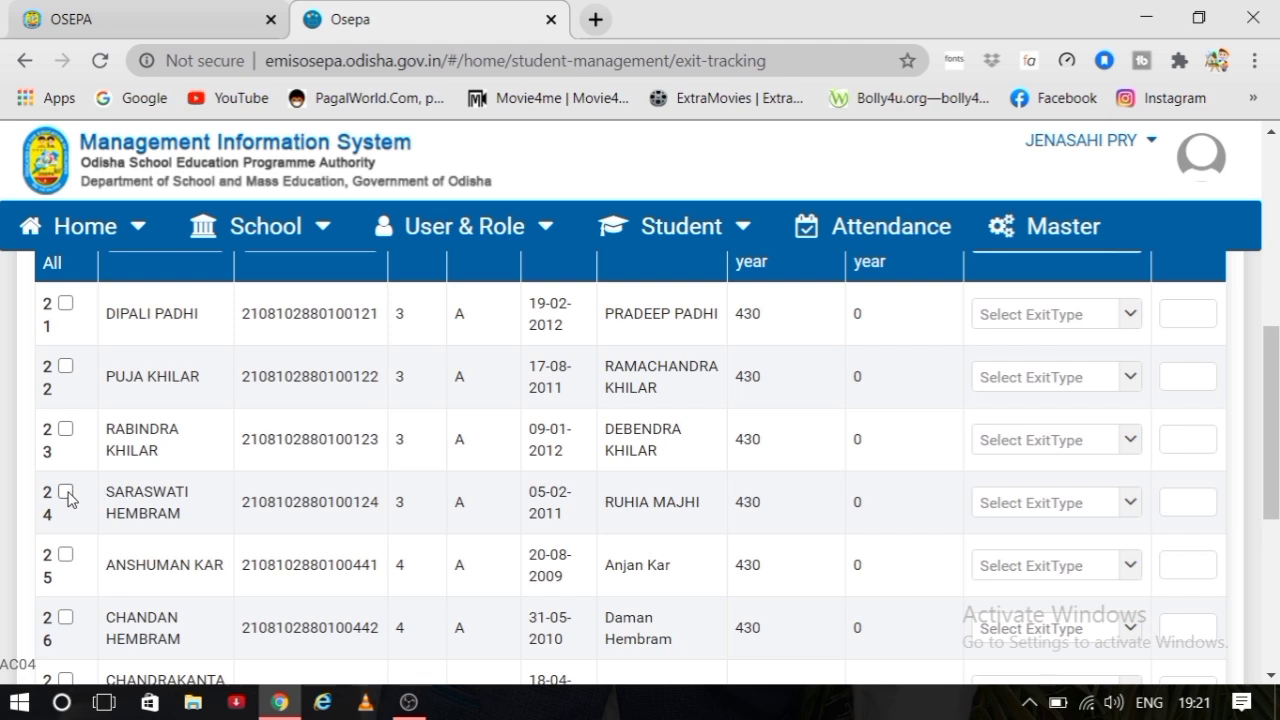
click(1130, 505)
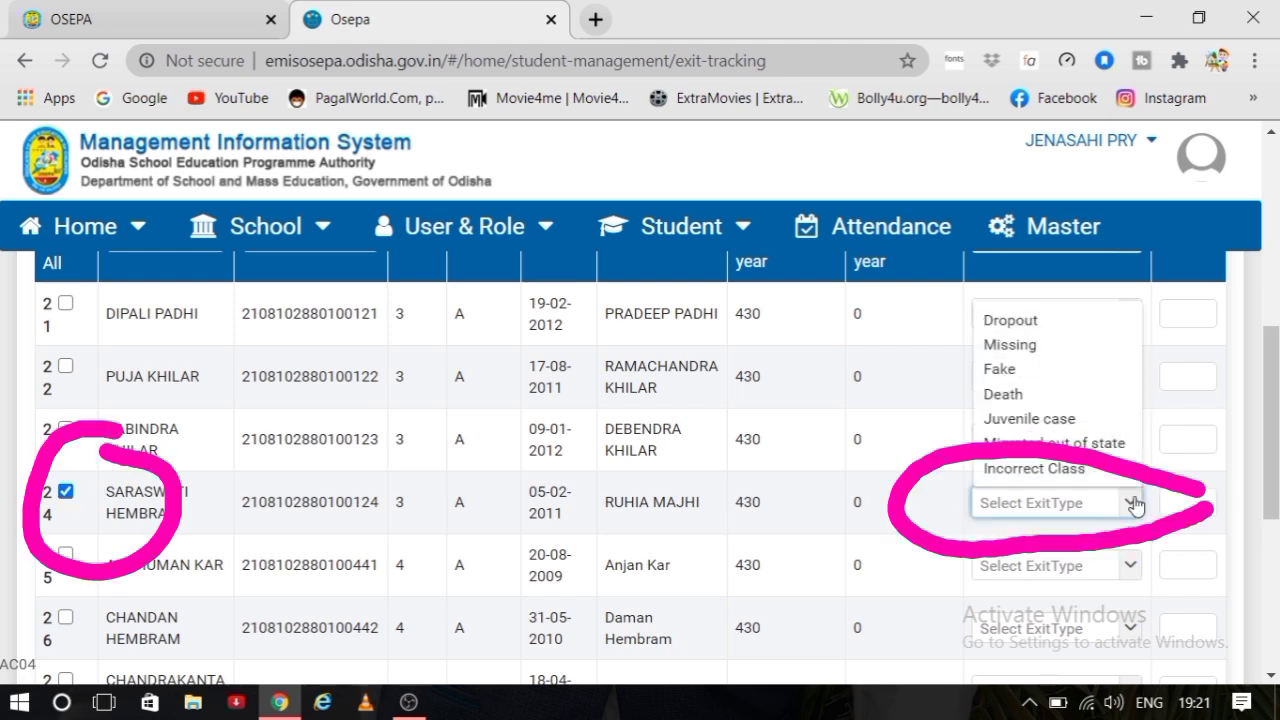
click(1025, 372)
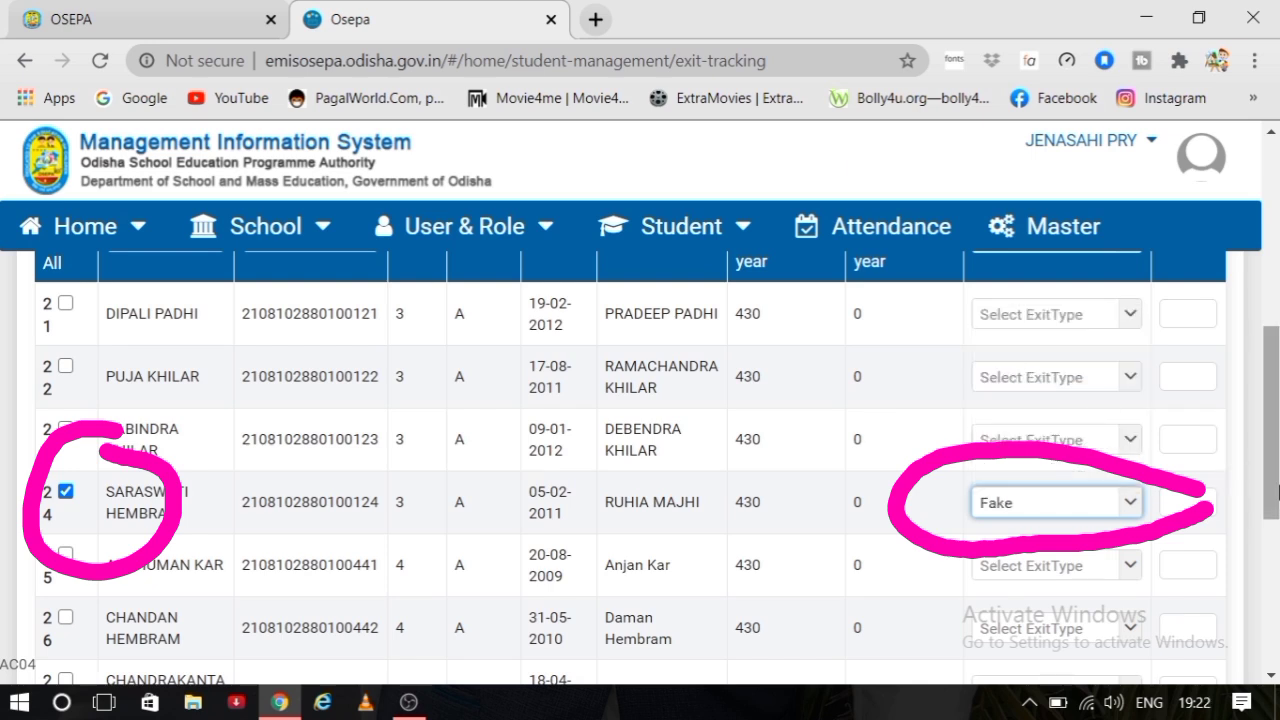
drag(1277, 497, 1277, 640)
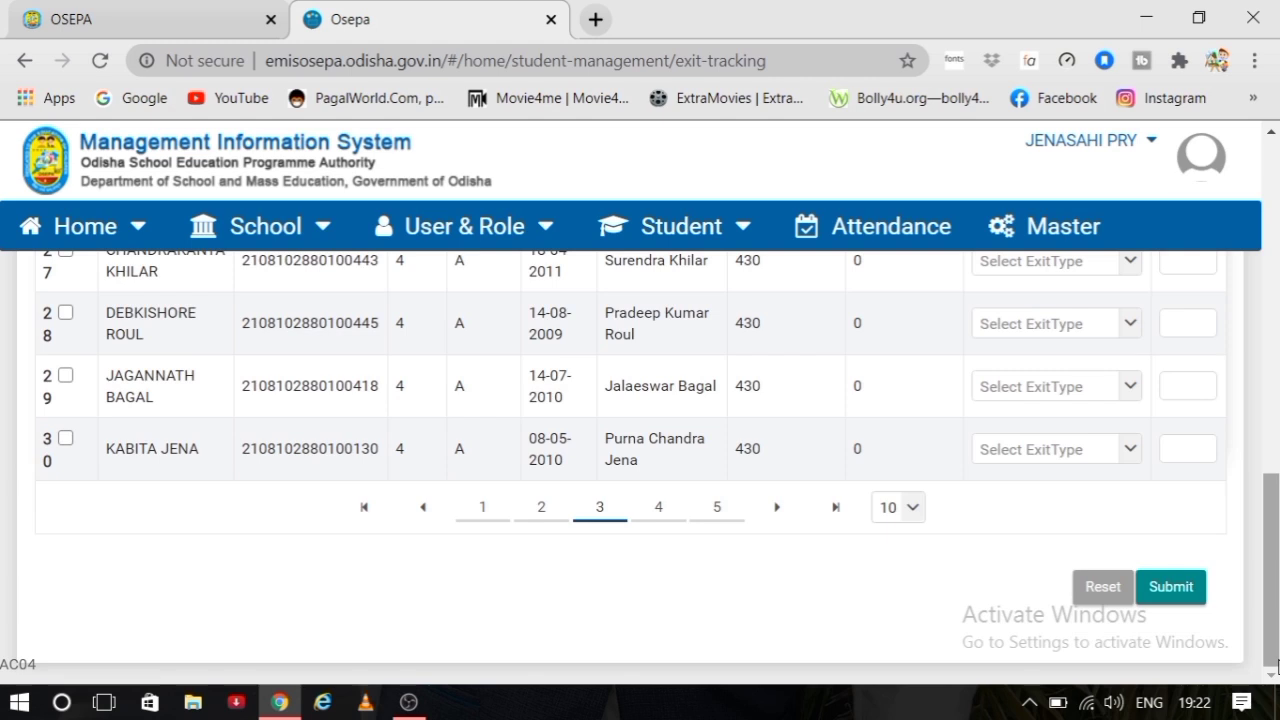
click(1170, 590)
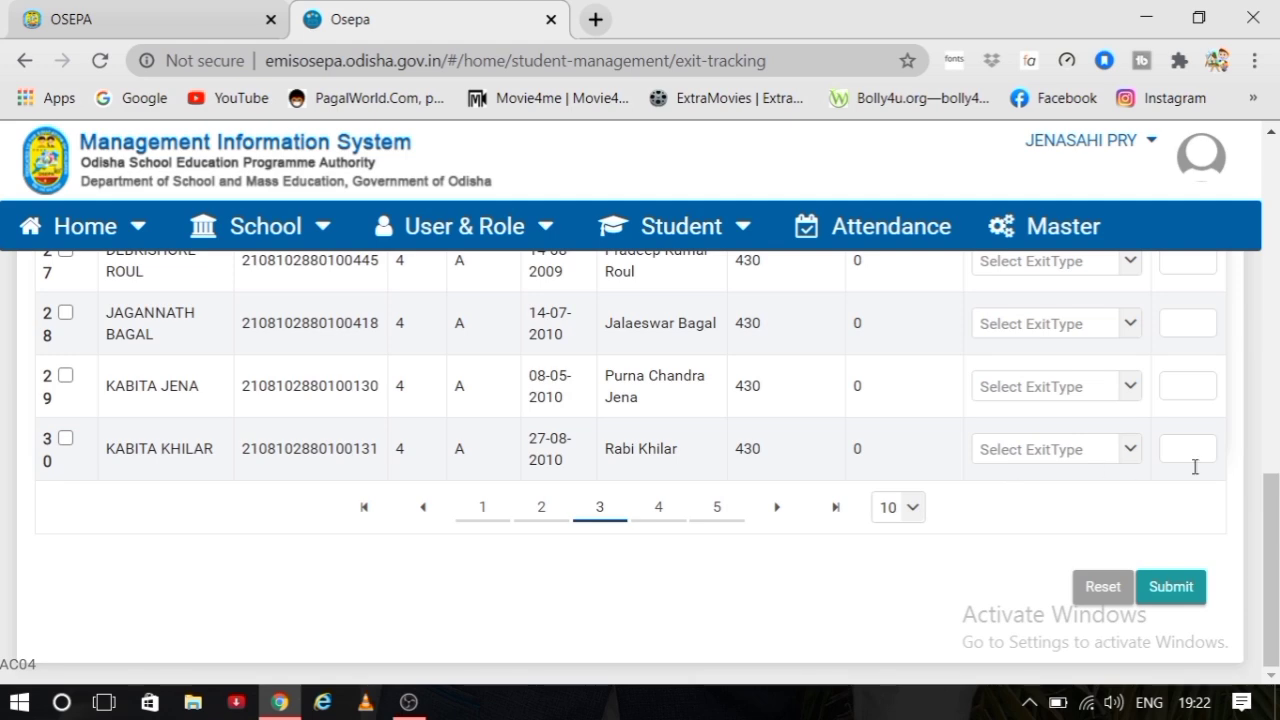
drag(1275, 522, 1277, 344)
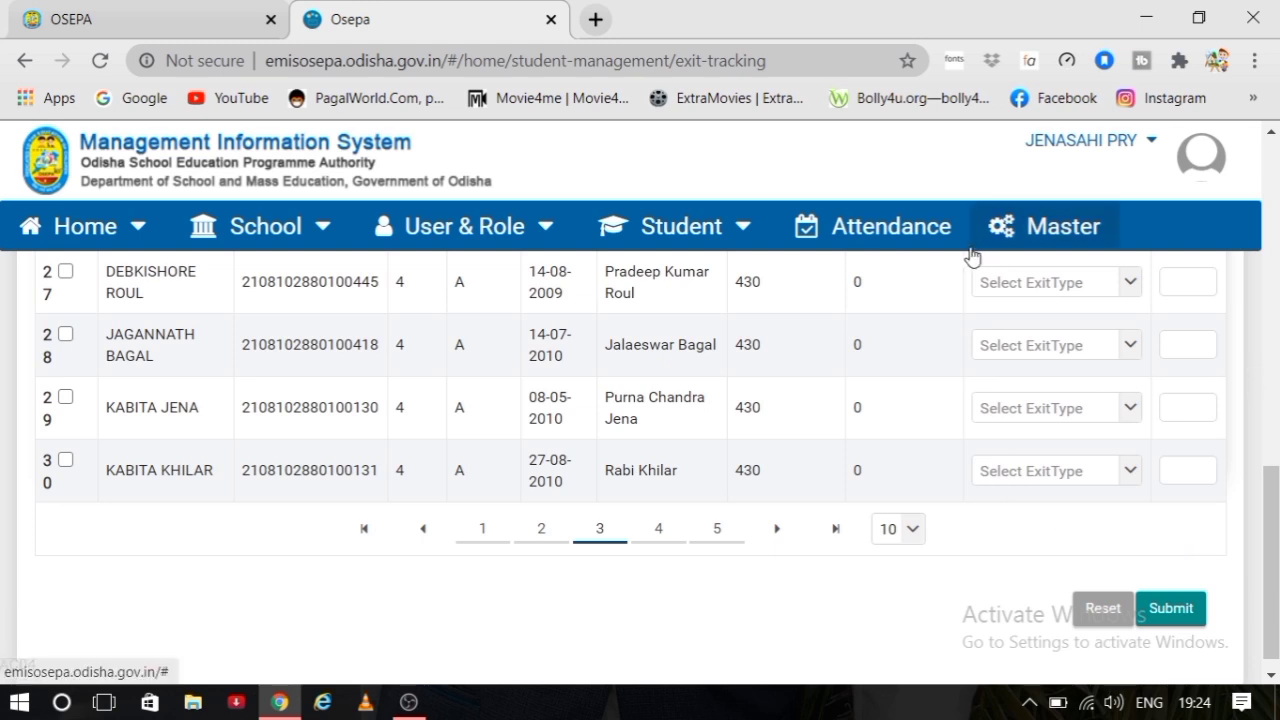
- Open the Attendance page and review the daily attendance of class 1, section A, for Aug 14, 2020
click(845, 230)
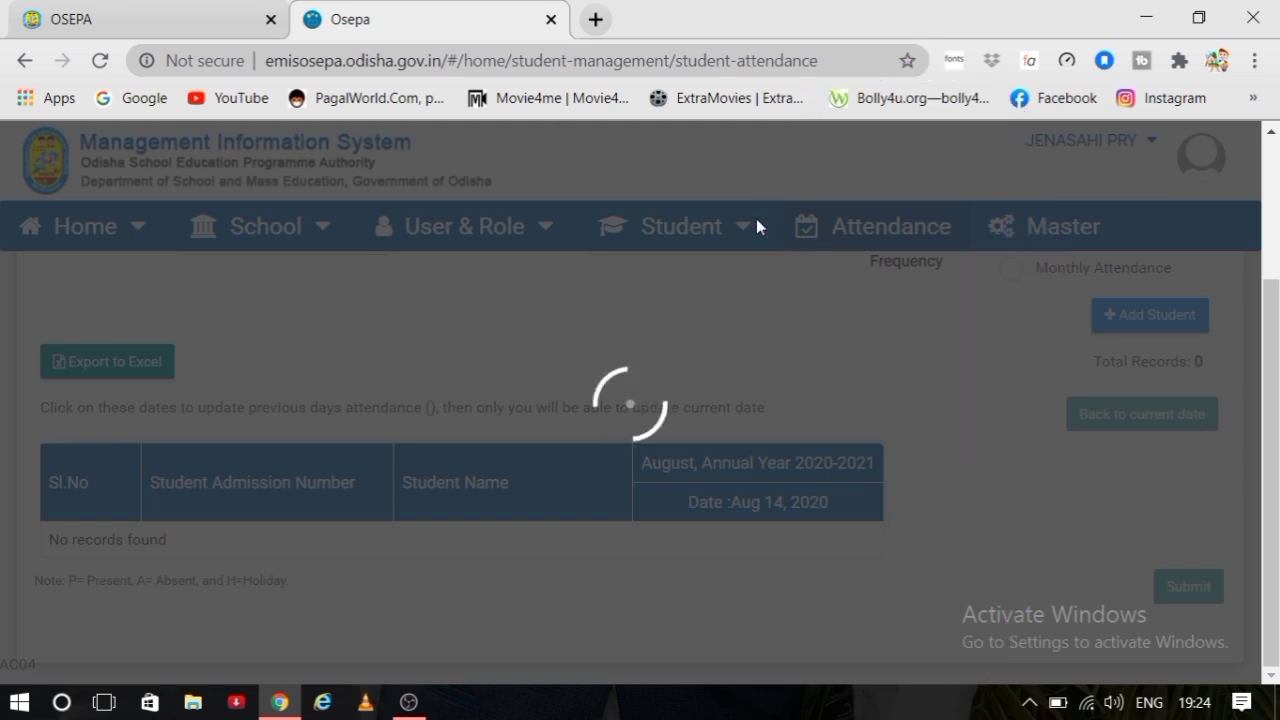
mouse_move(757, 225)
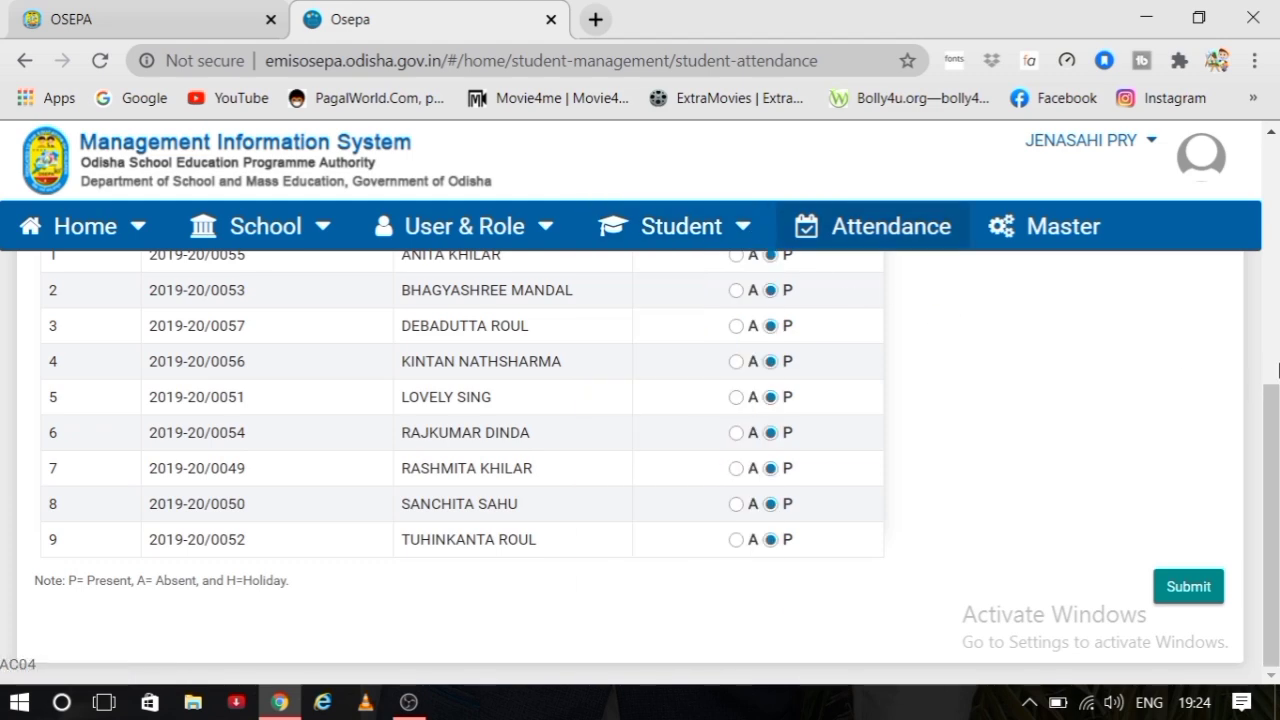
drag(1278, 362, 1278, 308)
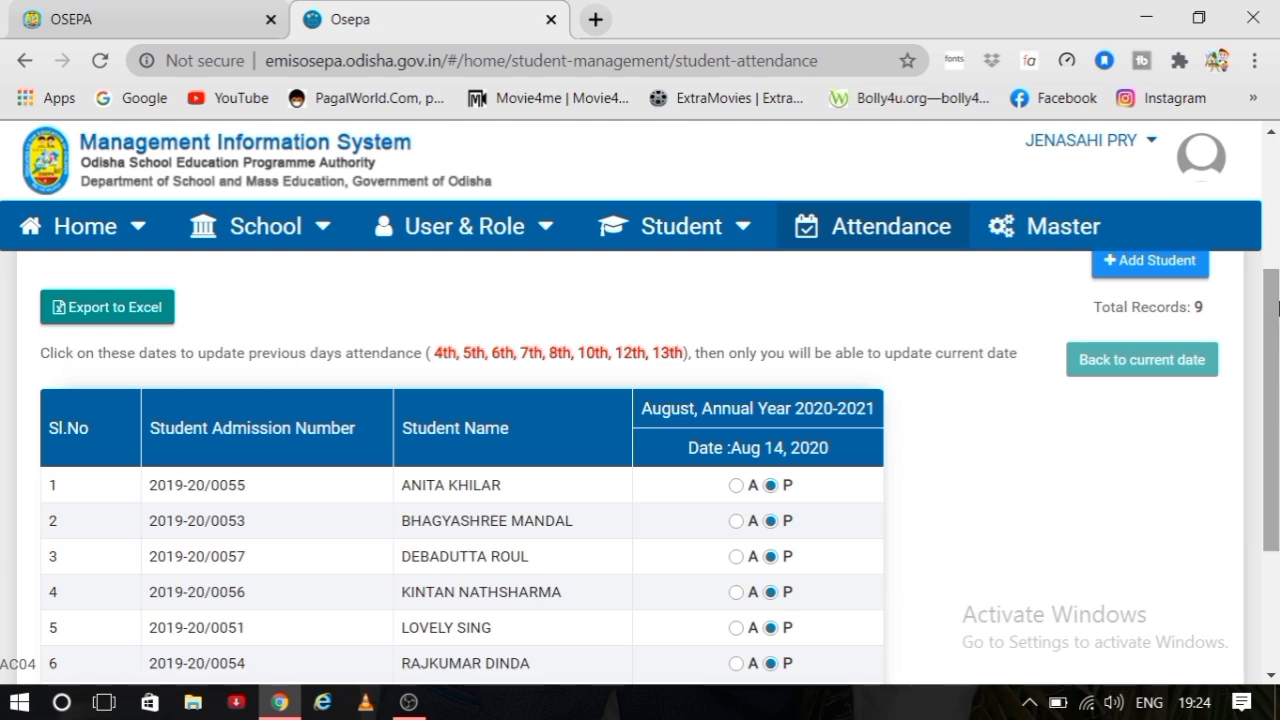
drag(1278, 308, 1268, 234)
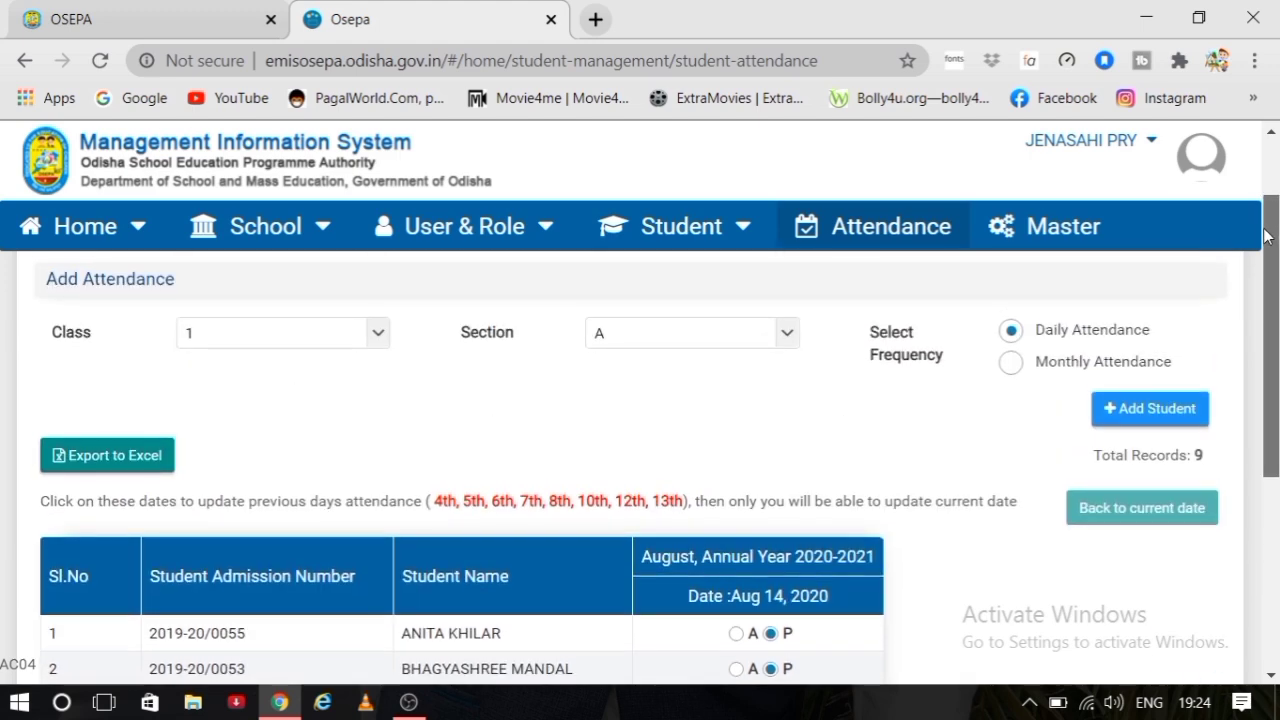
click(418, 236)
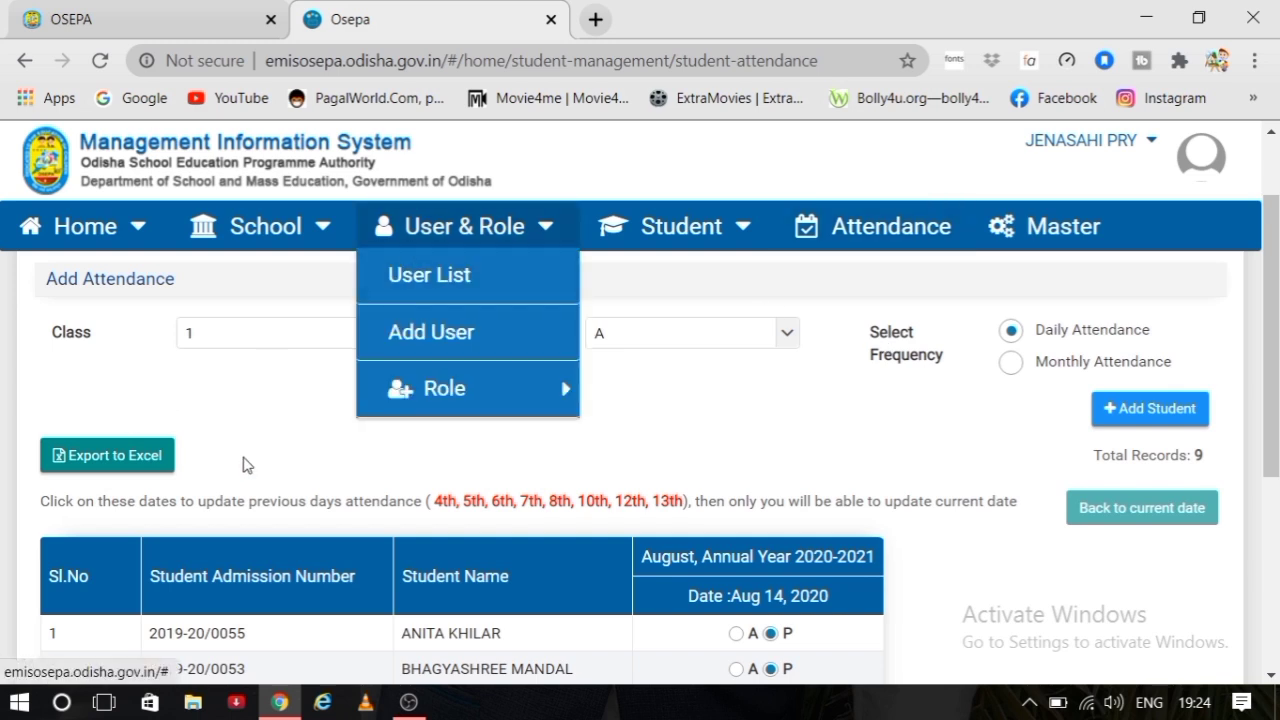
click(294, 457)
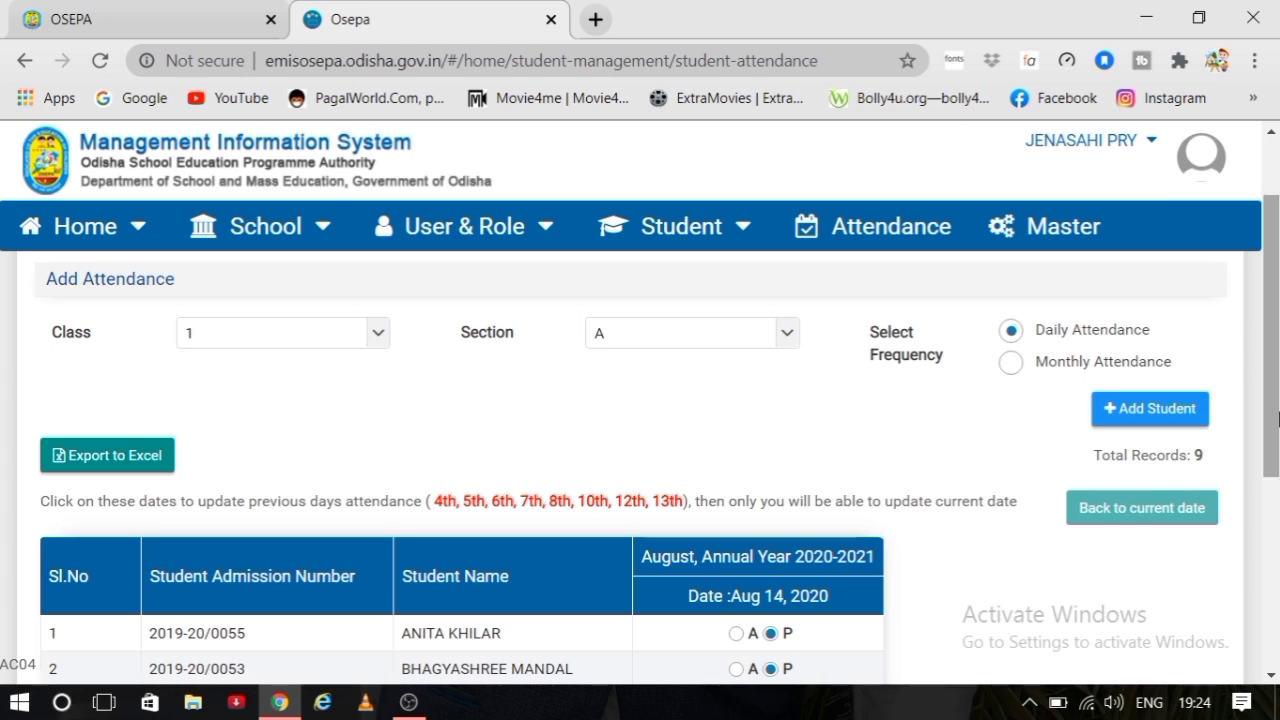
drag(1277, 279, 1277, 450)
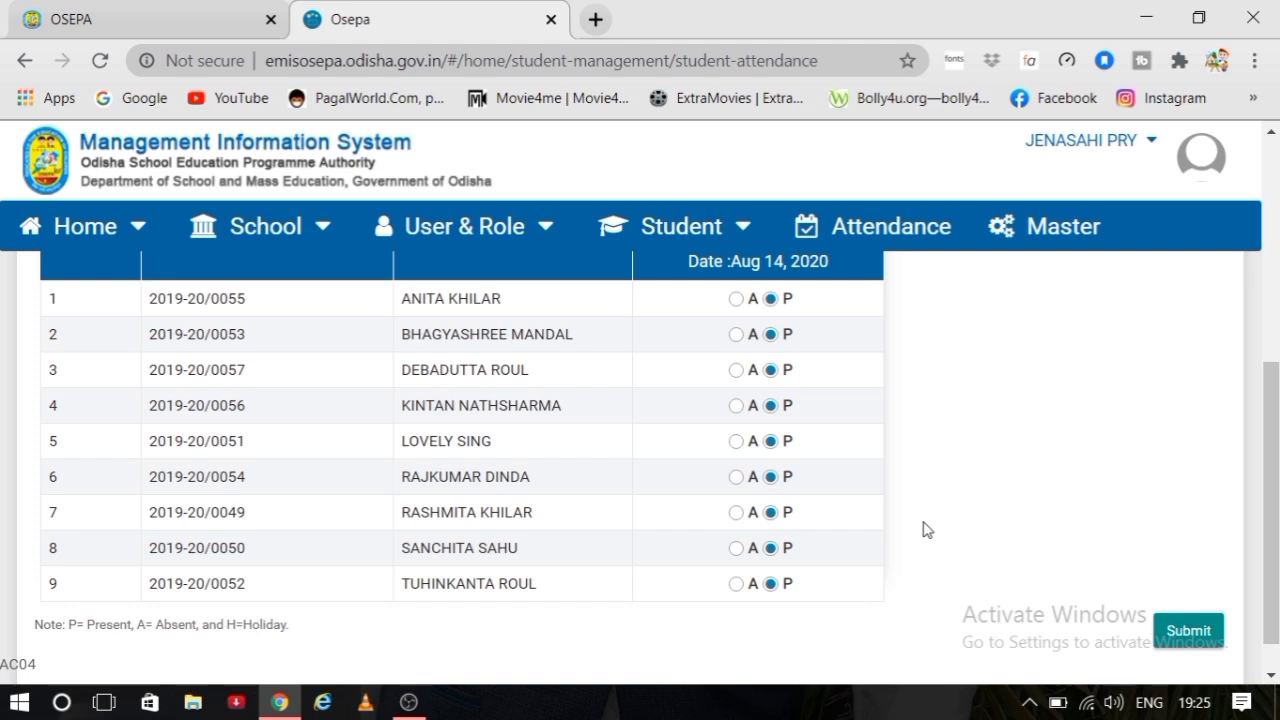
- Return to the home dashboard, export the School Level Completion Report as PDF and open the downloaded file
click(100, 294)
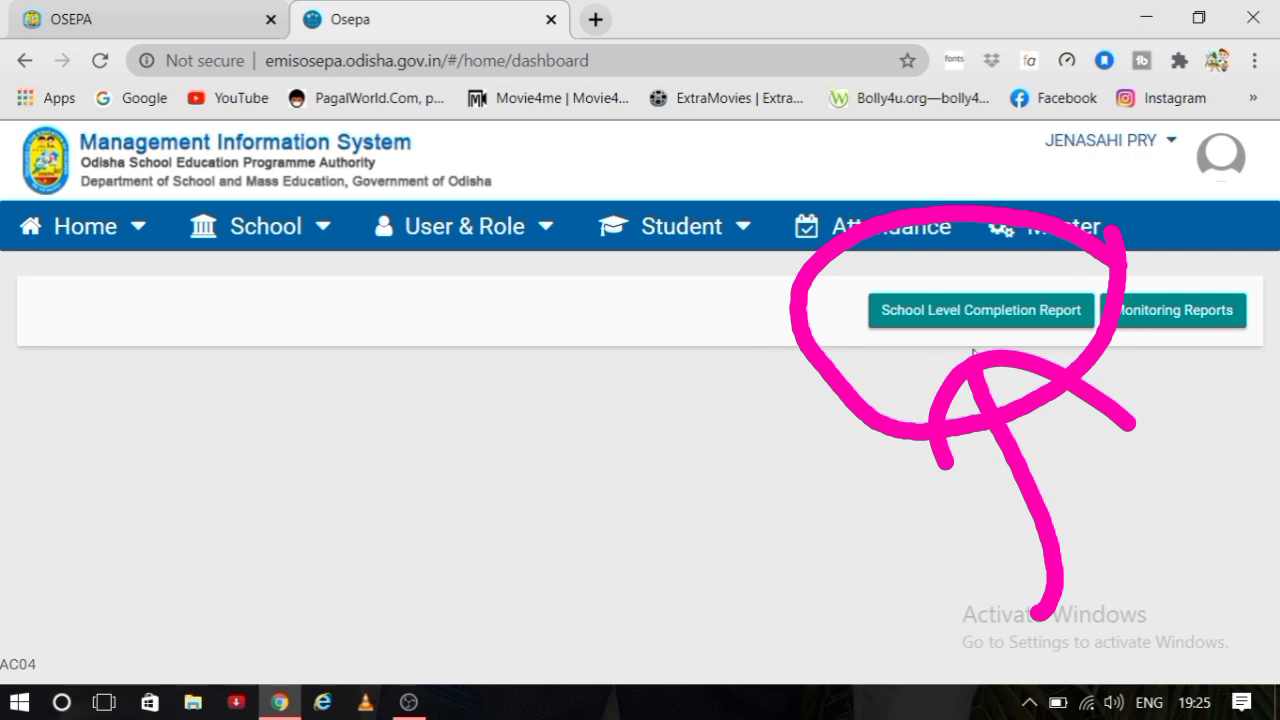
click(976, 312)
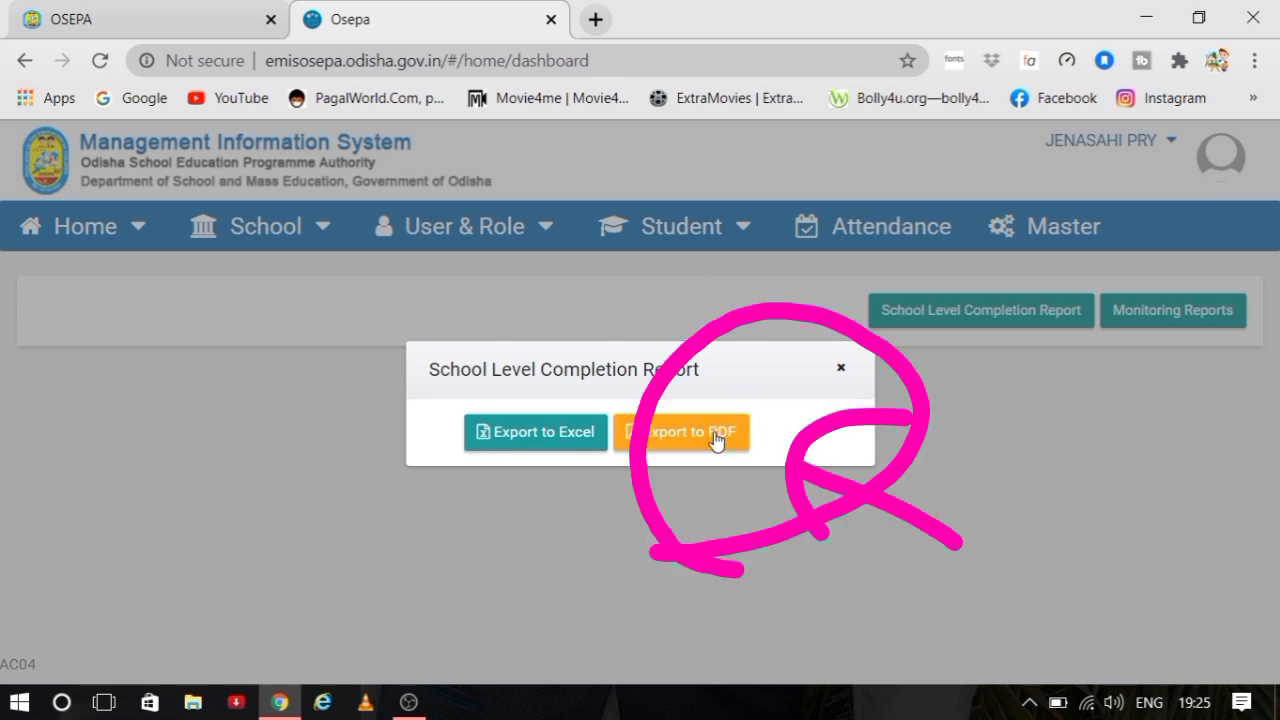
click(673, 440)
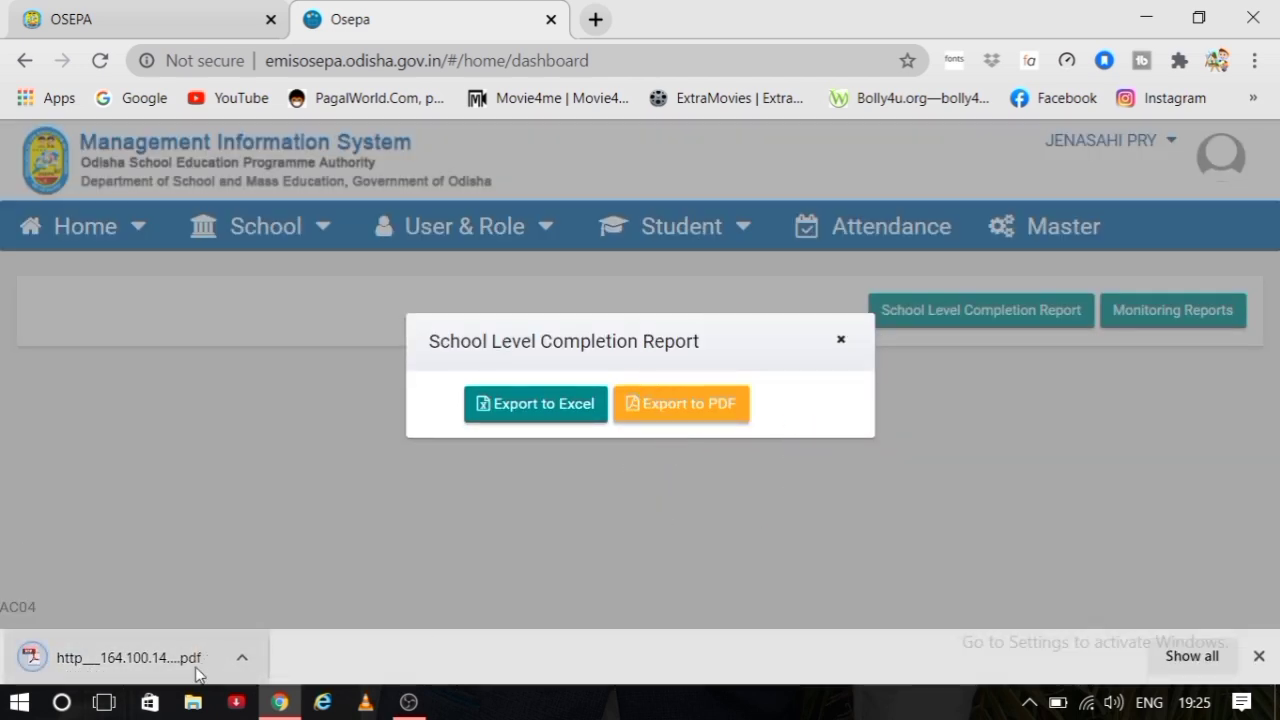
click(139, 650)
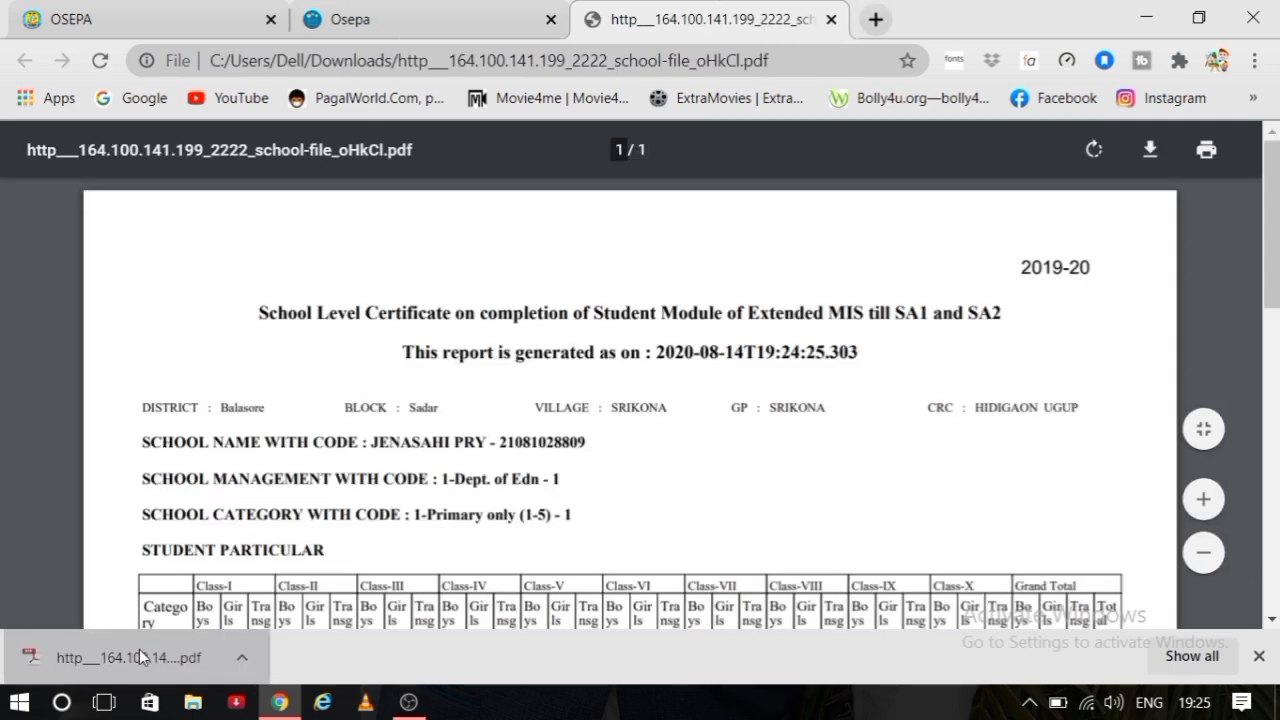
- Read the completion certificate from the student particulars to the SA1 and SA2 examination results, and close the PDF and the export dialog
key(Down)
key(Down)
key(Down)
key(Down)
key(Down)
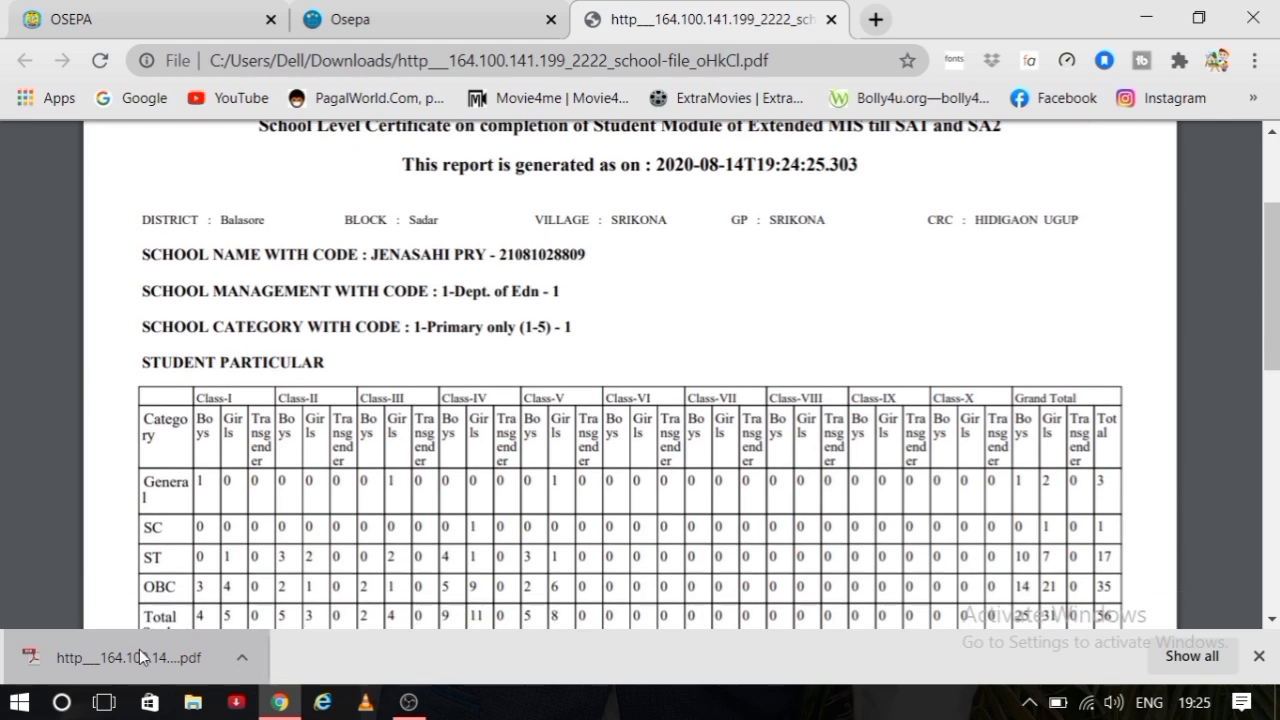
key(Down)
key(Down)
key(Down)
key(Down)
key(Down)
key(Down)
key(Down)
key(Down)
key(Down)
key(Down)
key(Down)
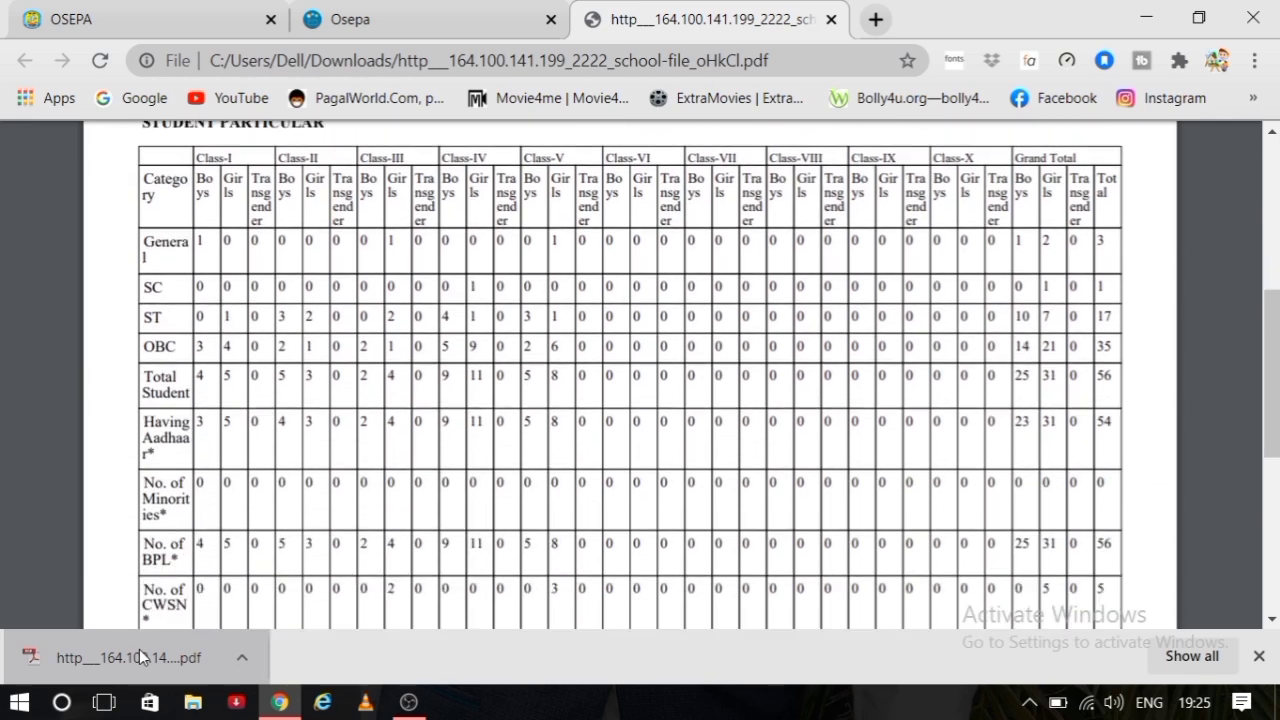
key(Down)
key(Down)
key(Down)
key(Down)
key(Down)
key(Down)
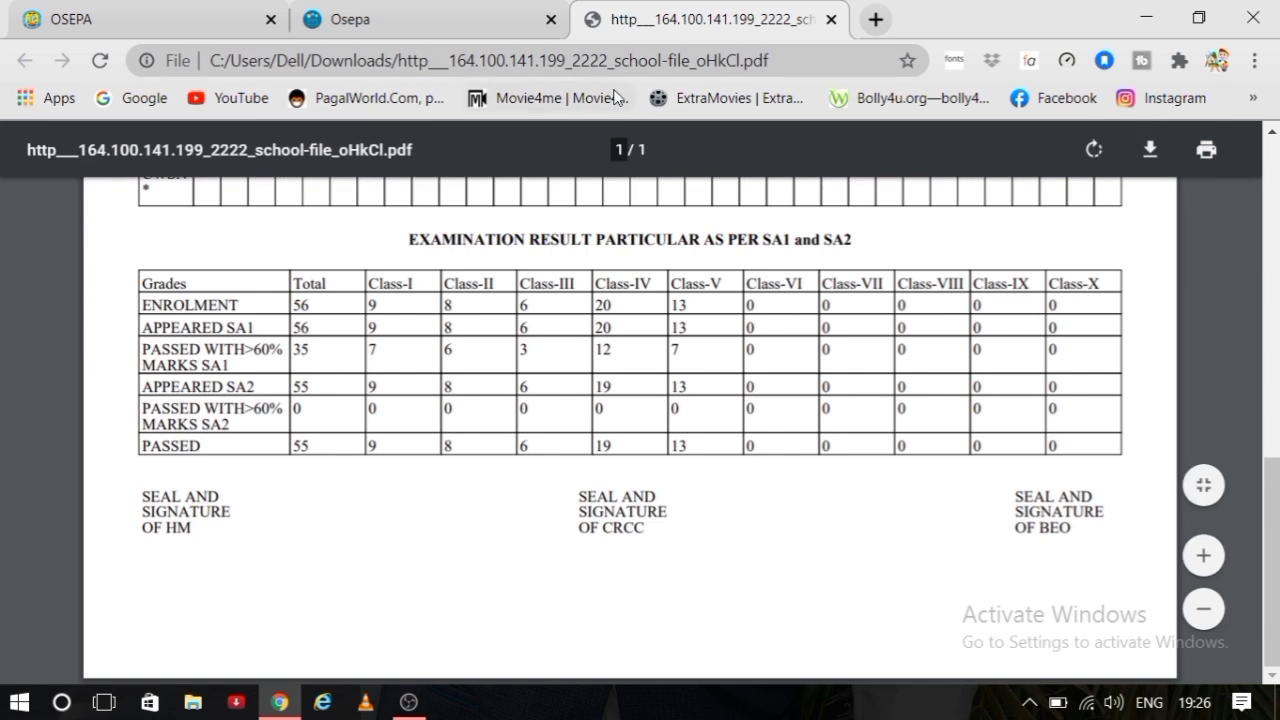
click(831, 20)
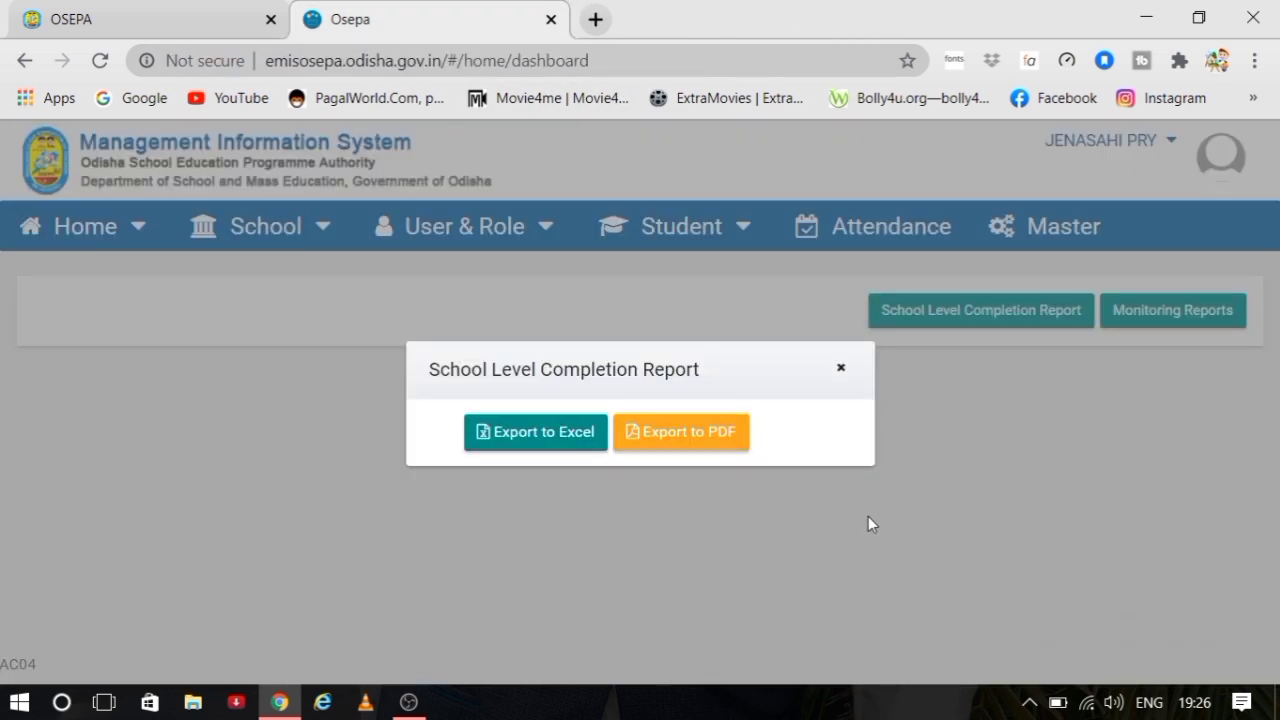
click(839, 369)
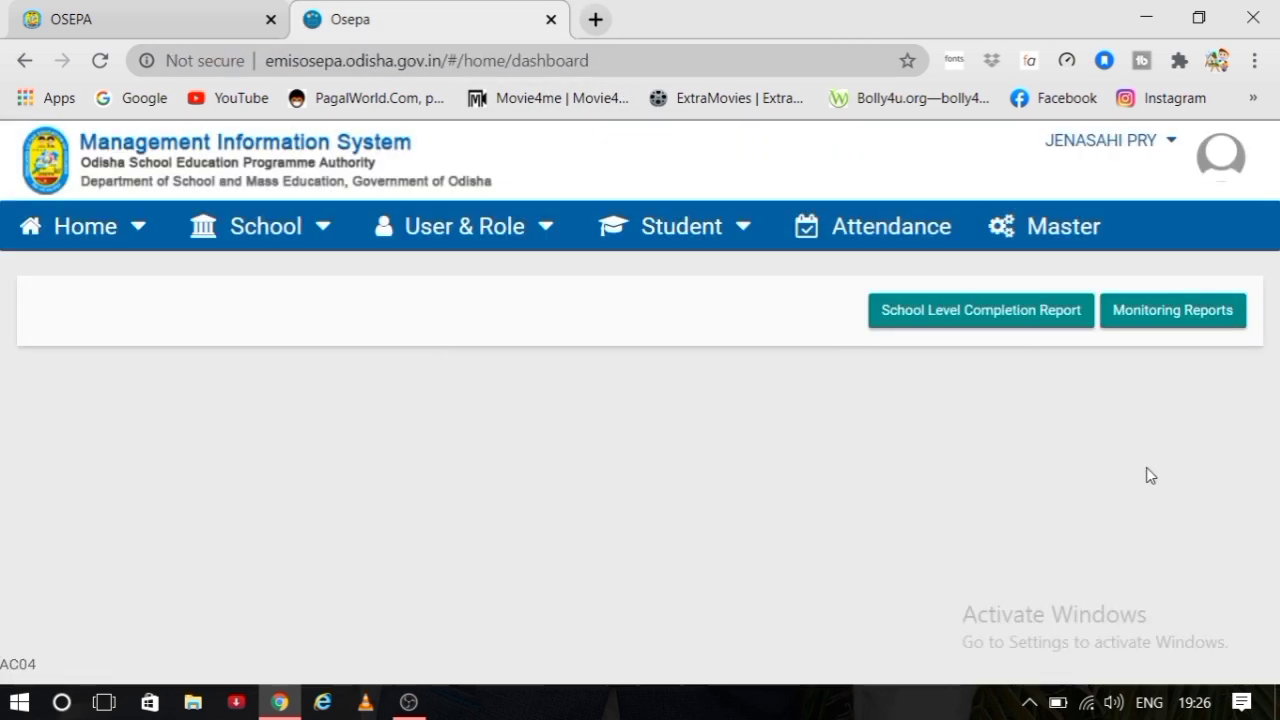
- Open Monitoring Reports and check the School Profile Updation and Student Profile Updation reports, returning to the report overview
click(1174, 309)
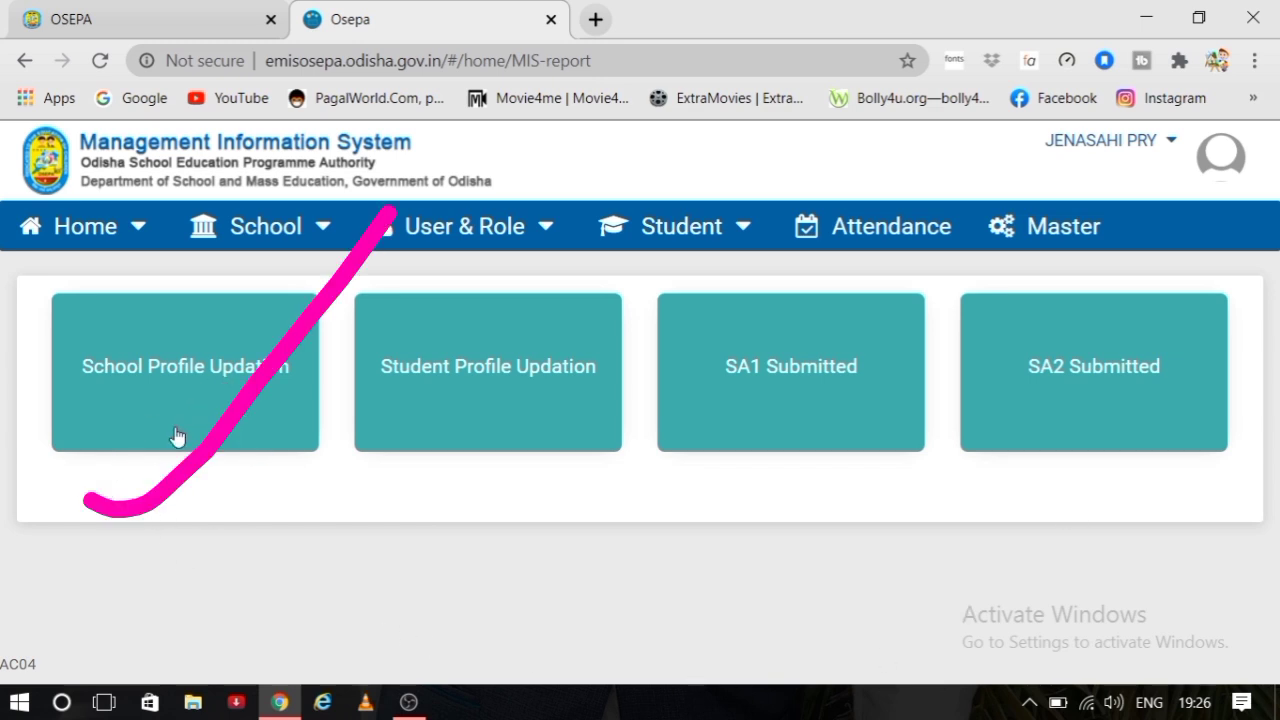
click(199, 365)
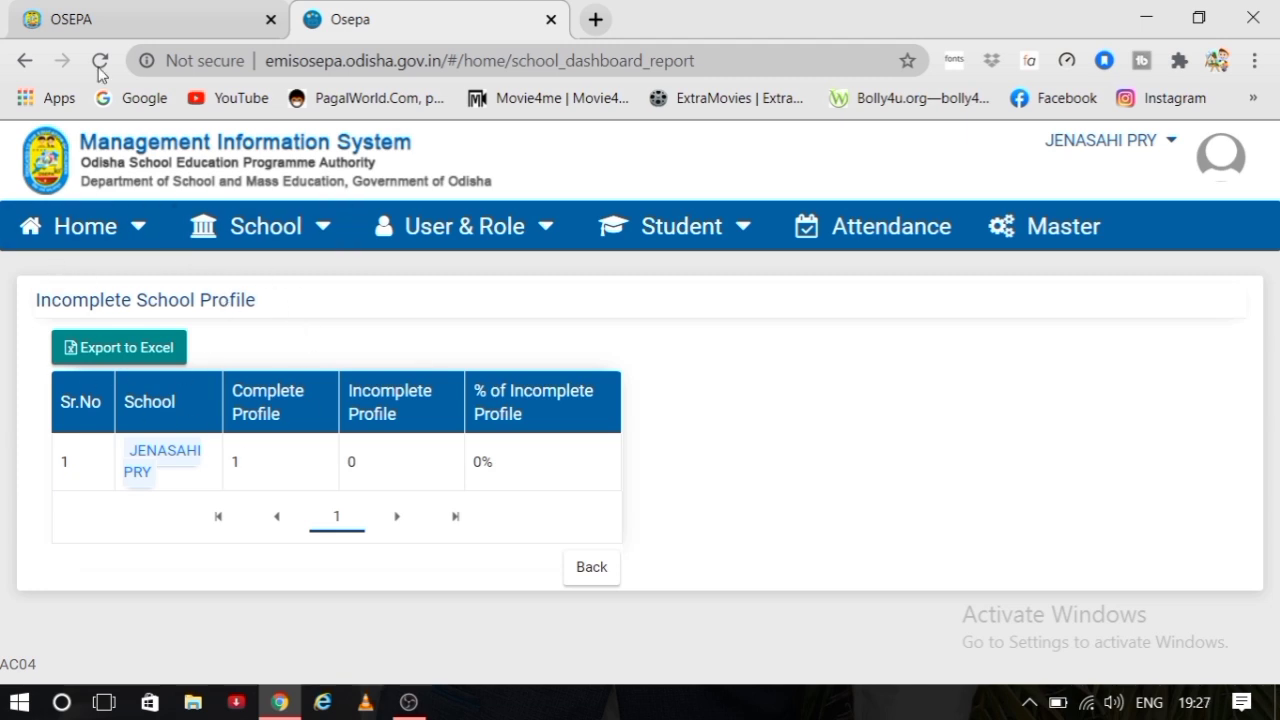
click(24, 61)
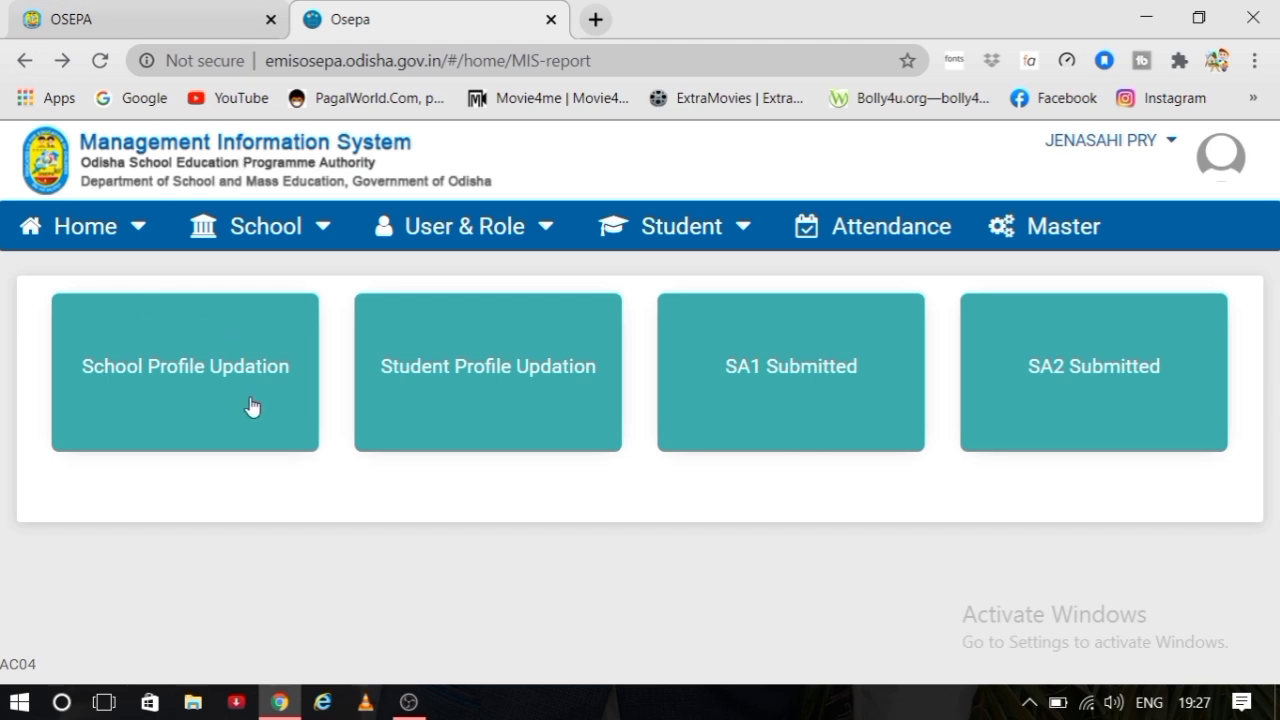
click(453, 382)
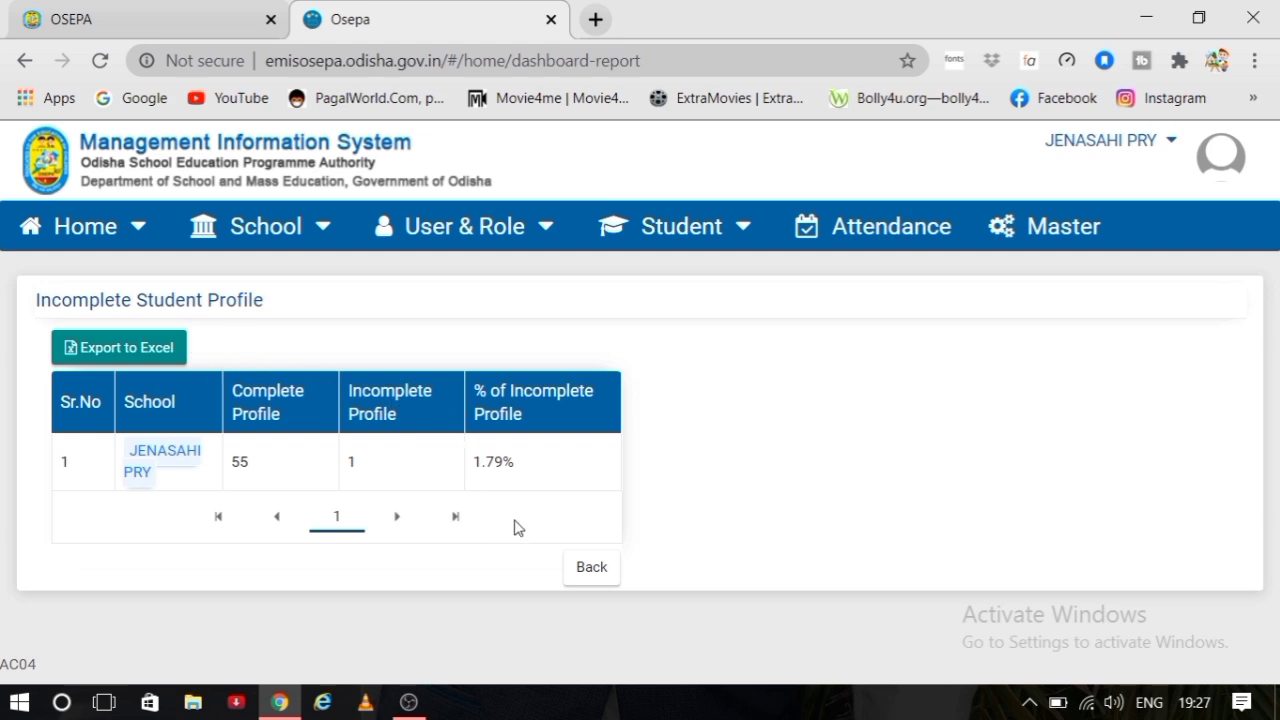
click(592, 568)
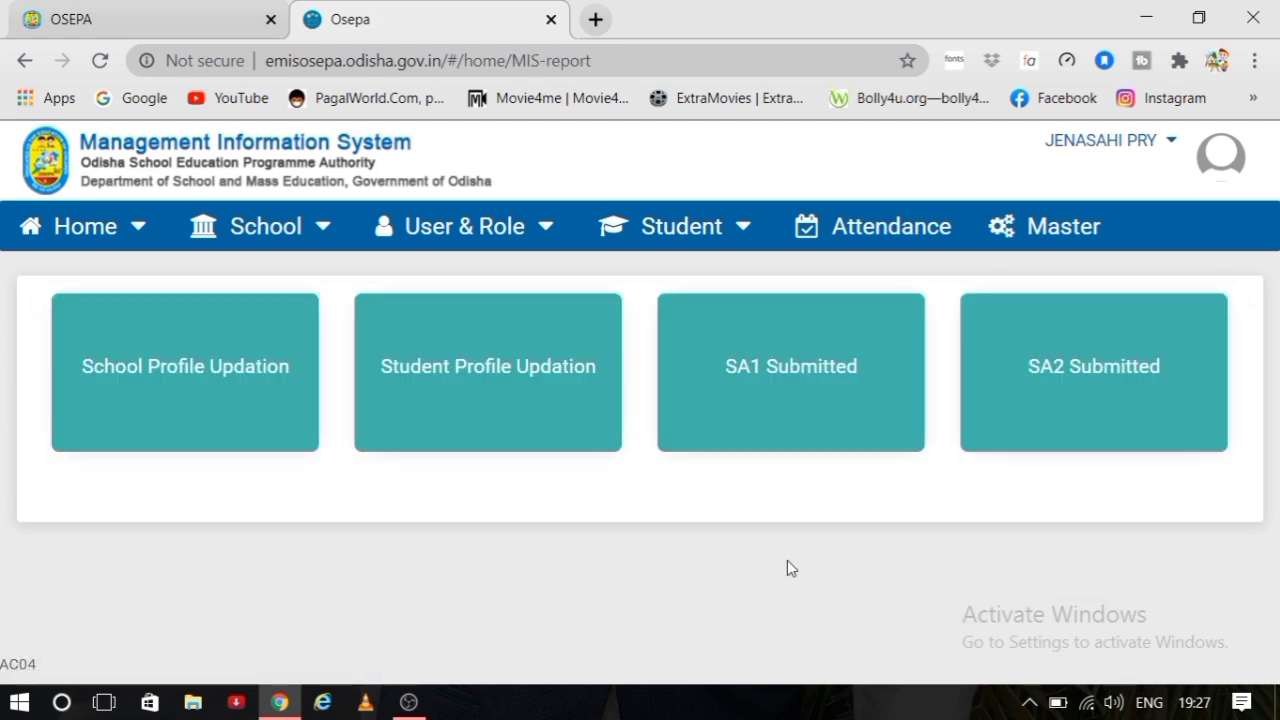
- Check the SA1 Submitted and SA2 Submitted reports and return to the report overview
click(811, 377)
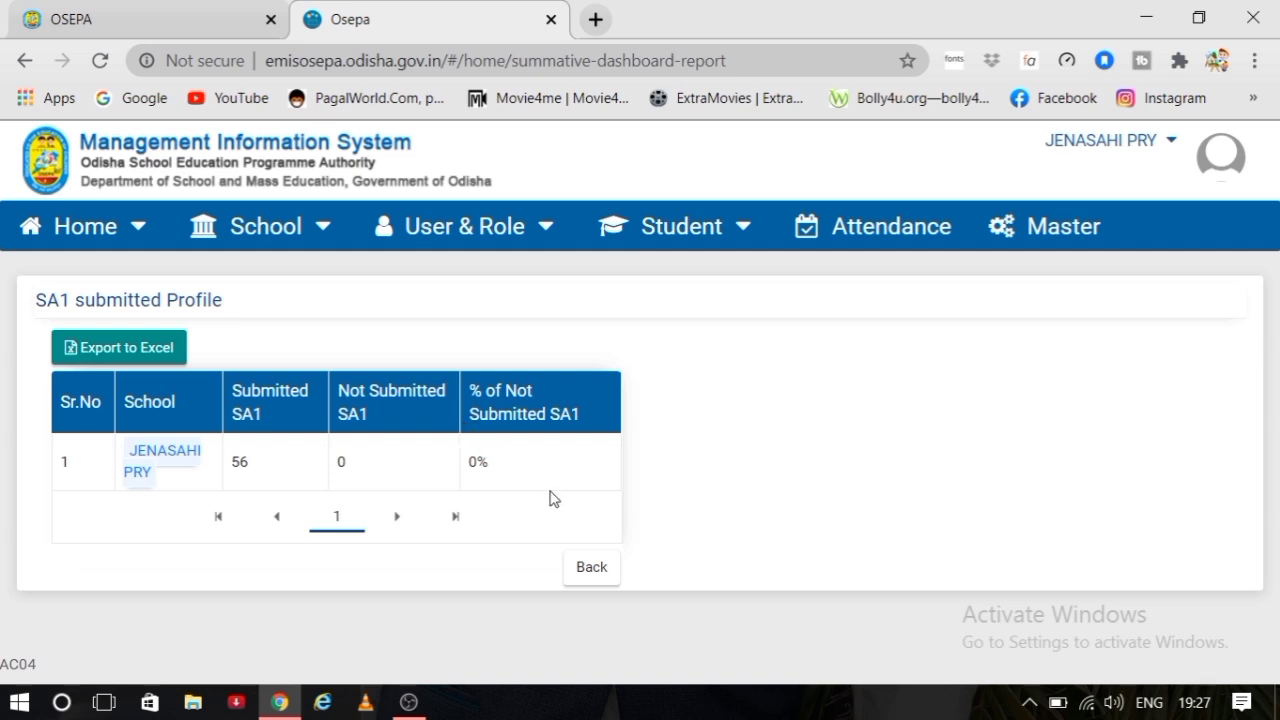
click(592, 567)
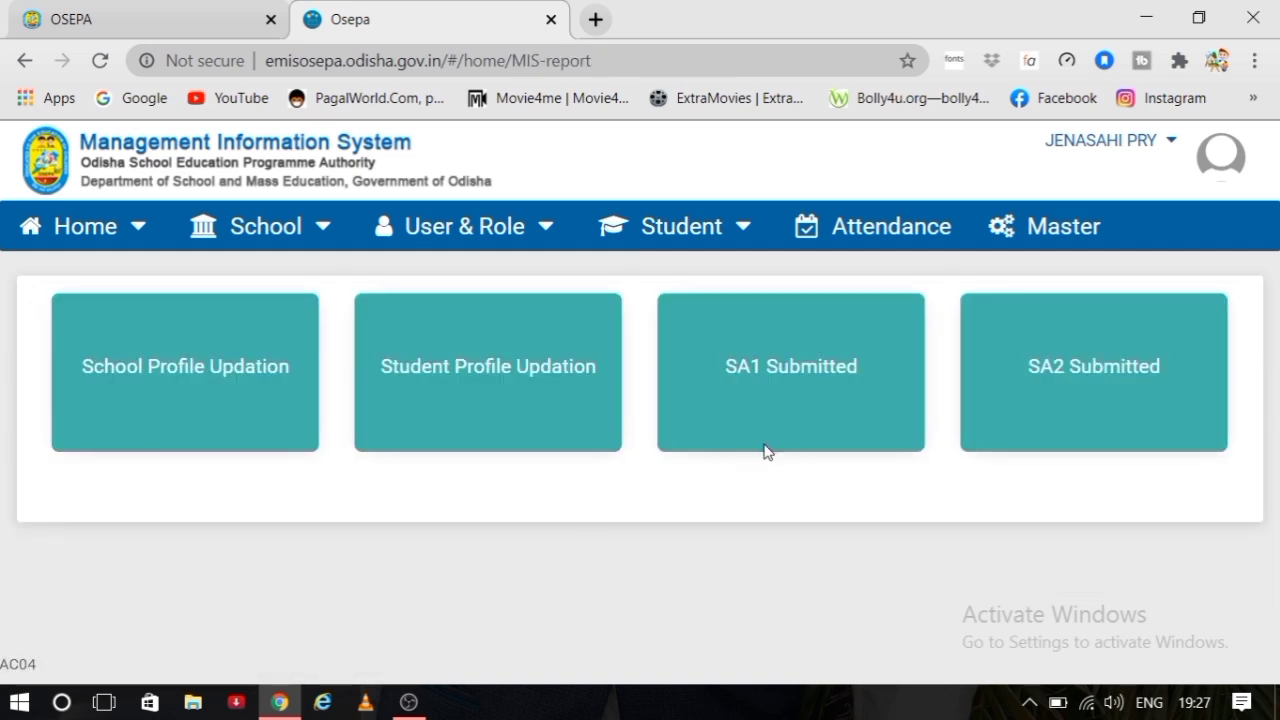
click(1025, 378)
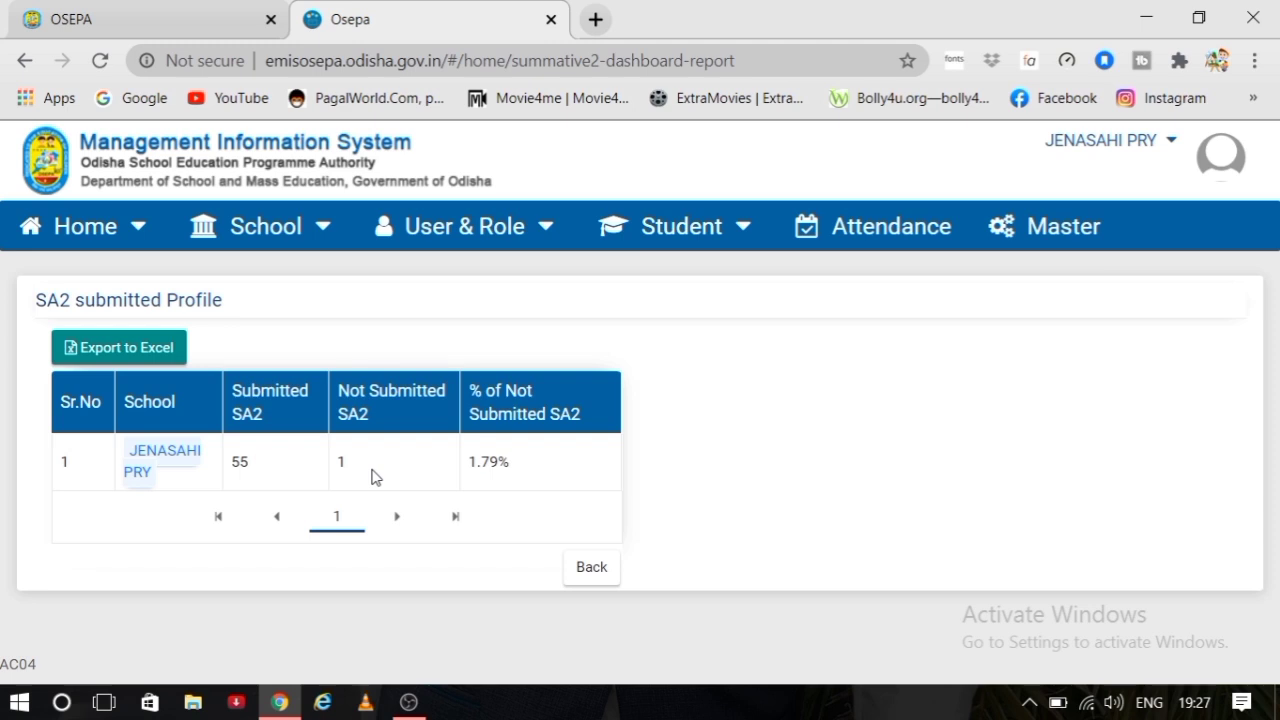
click(604, 571)
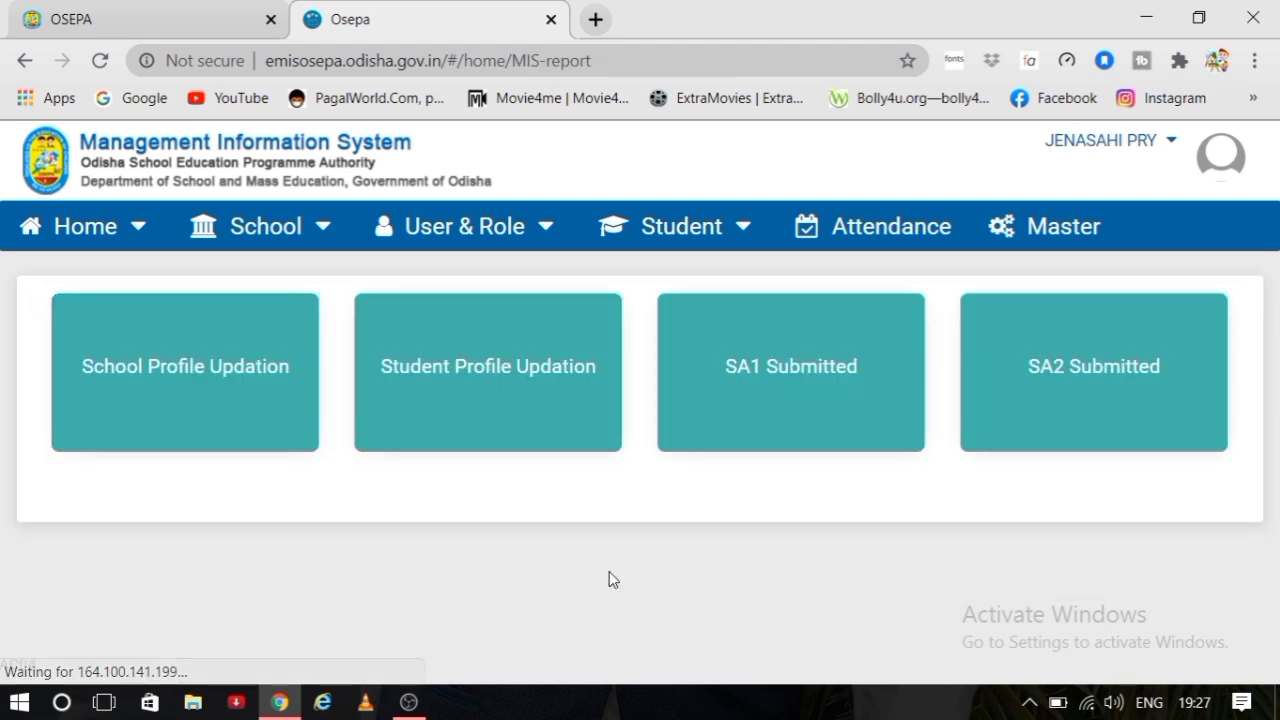
- Log out of the school's portal account
click(334, 237)
click(700, 220)
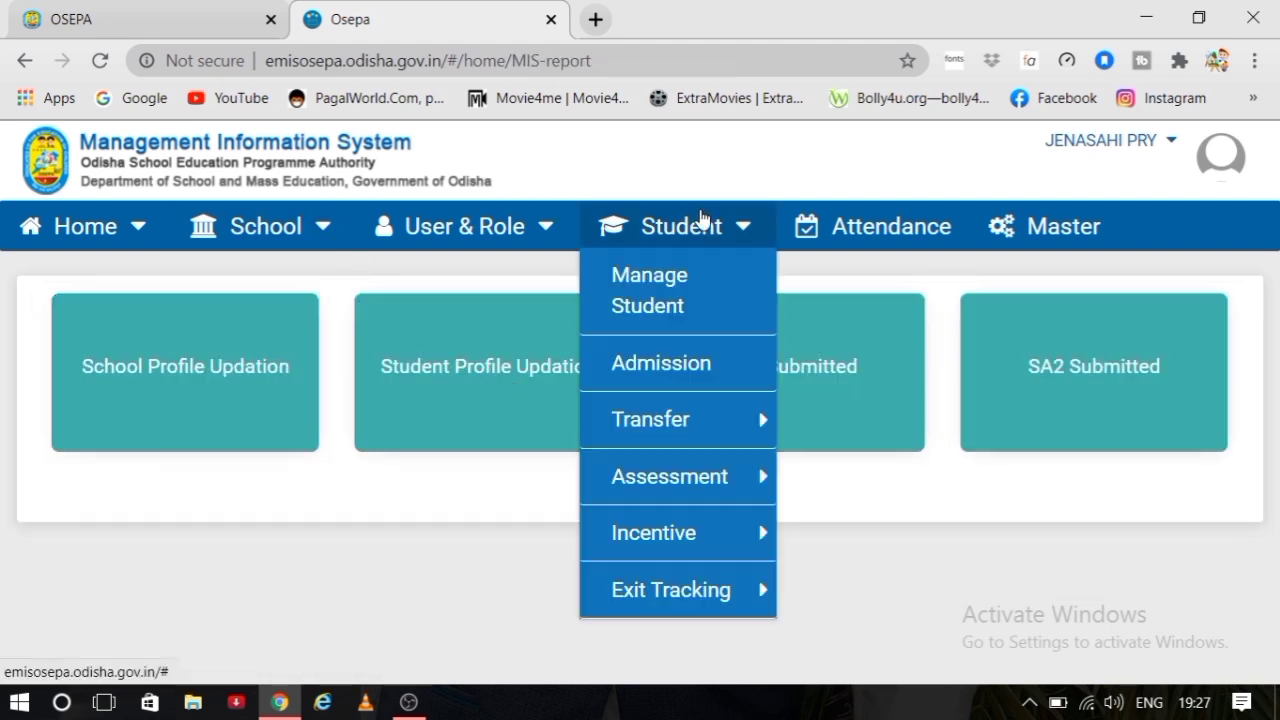
click(1175, 143)
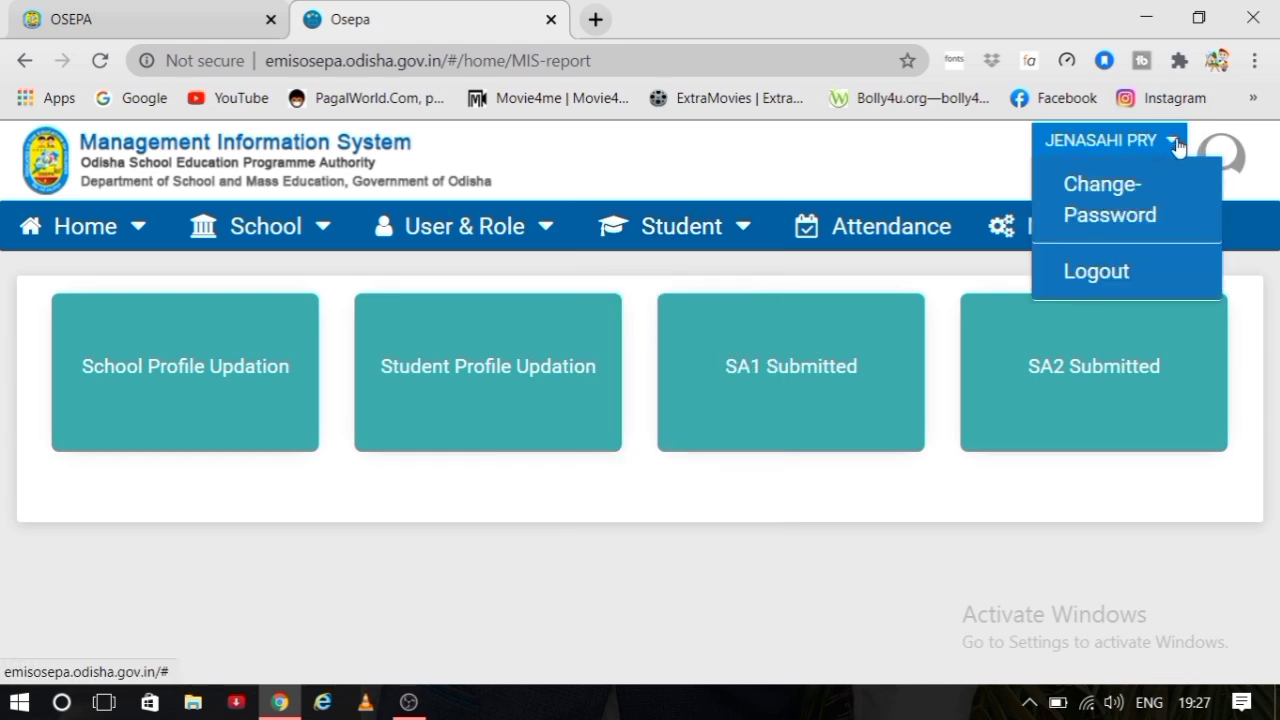
click(1124, 270)
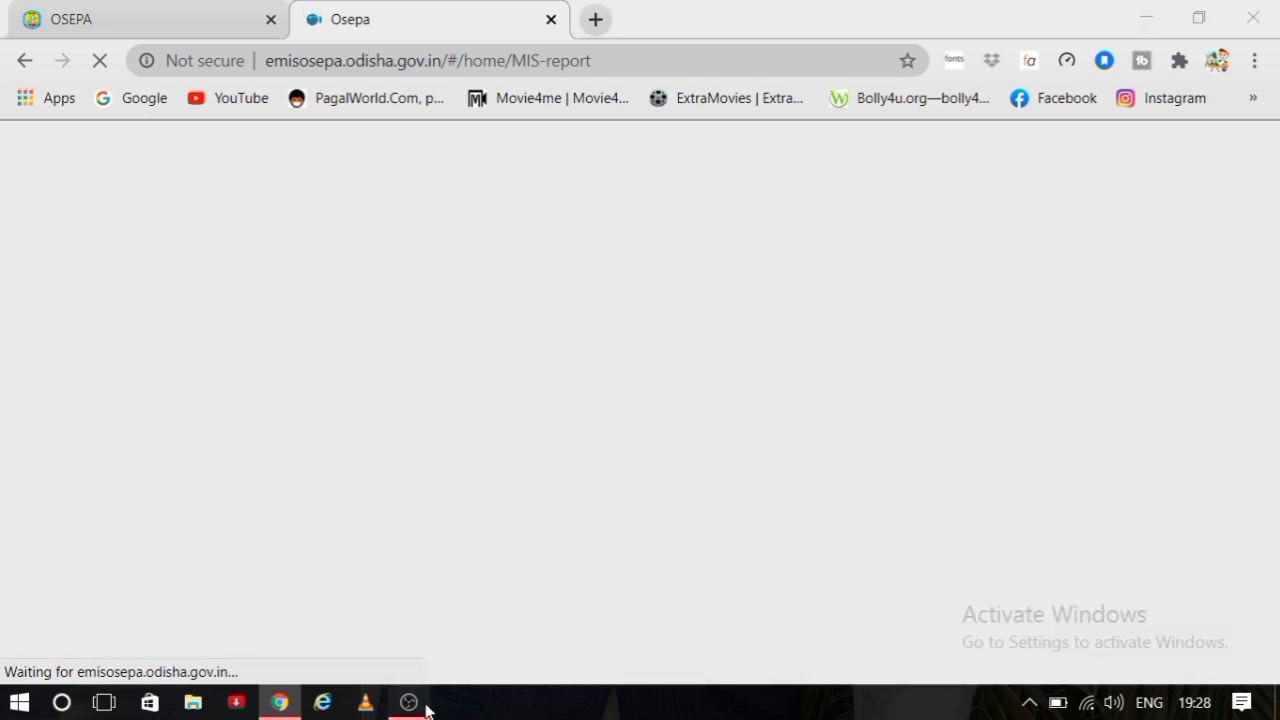
- Switch to OBS and stop the screen recording
click(422, 704)
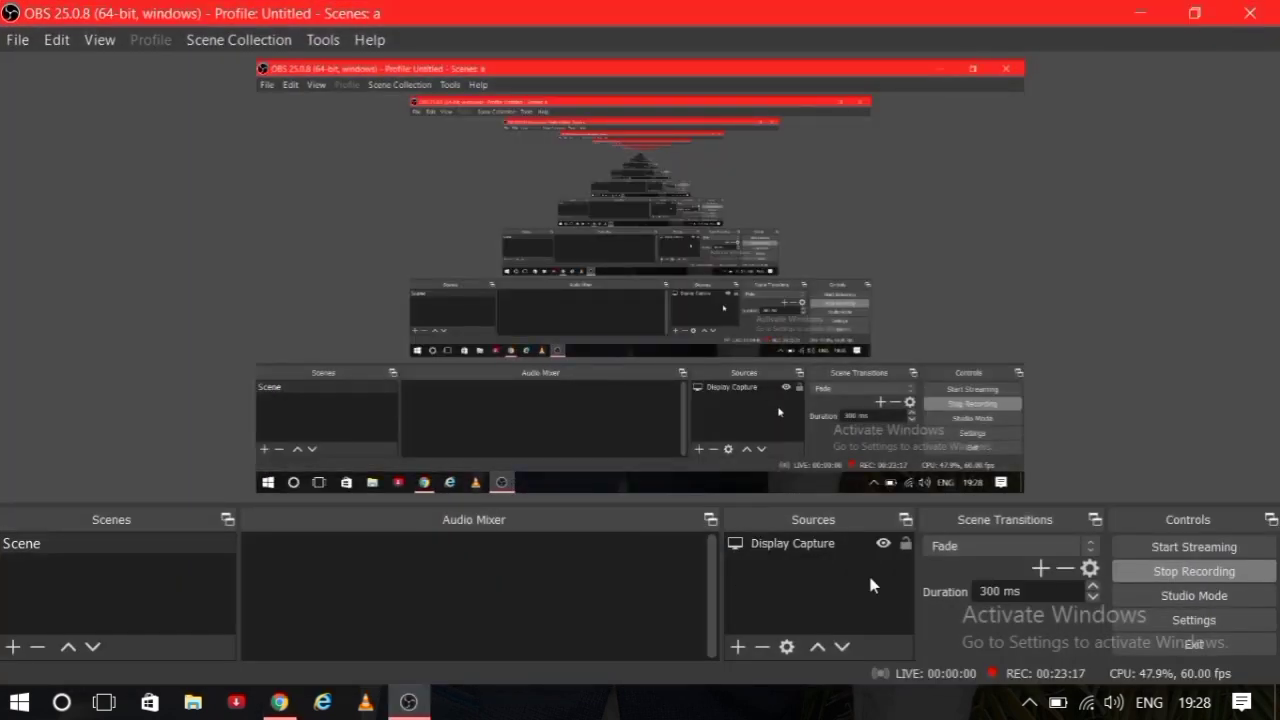
click(1173, 567)
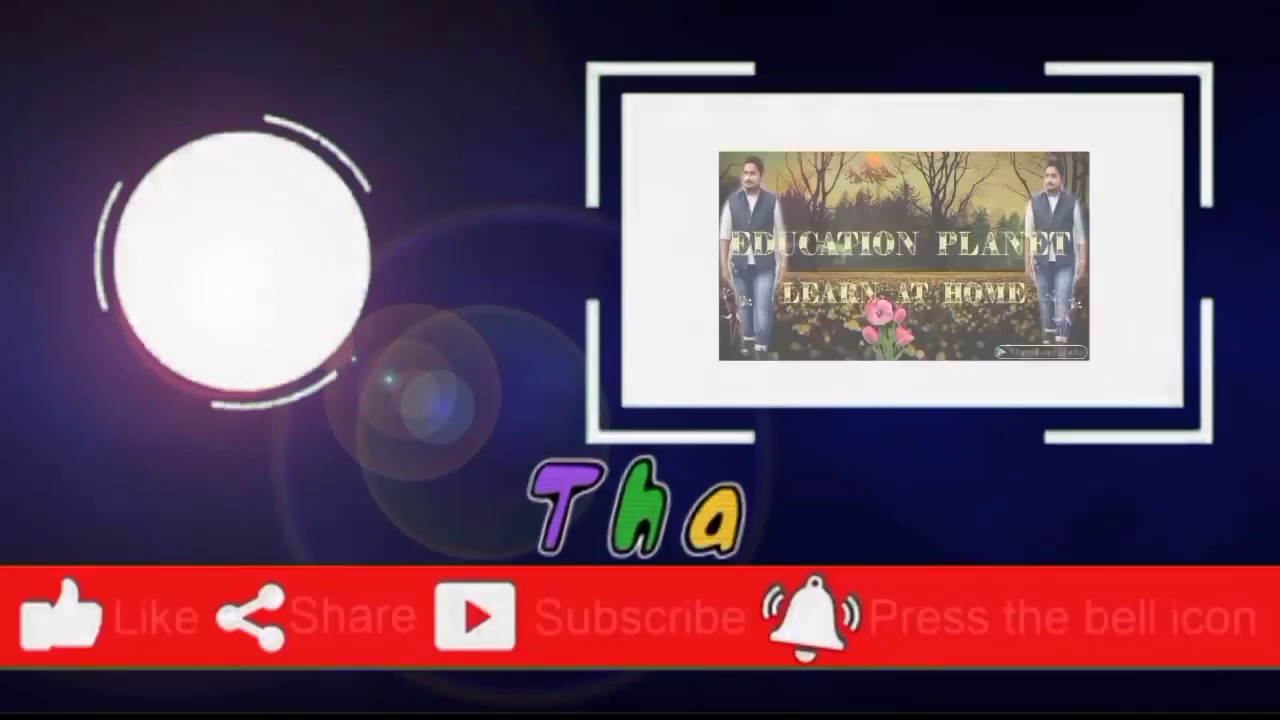